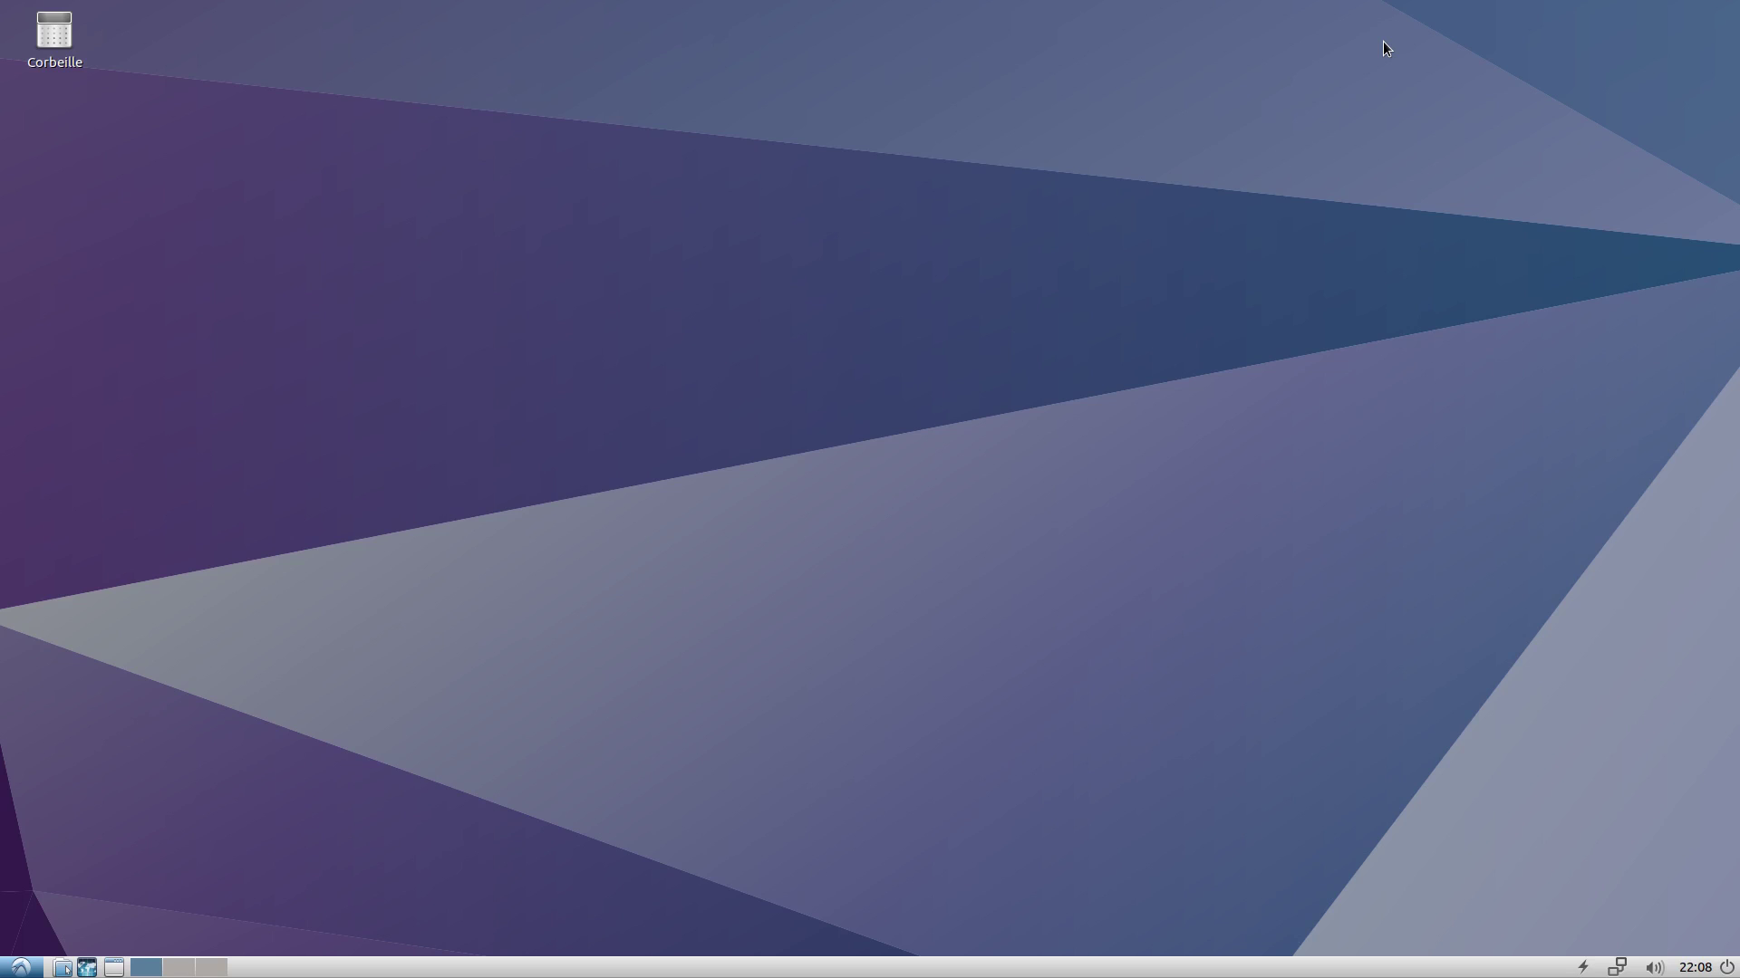
Run htop in a new terminal and move its window towards the desktop's upper-right corner.
key("ctrl+alt+t")
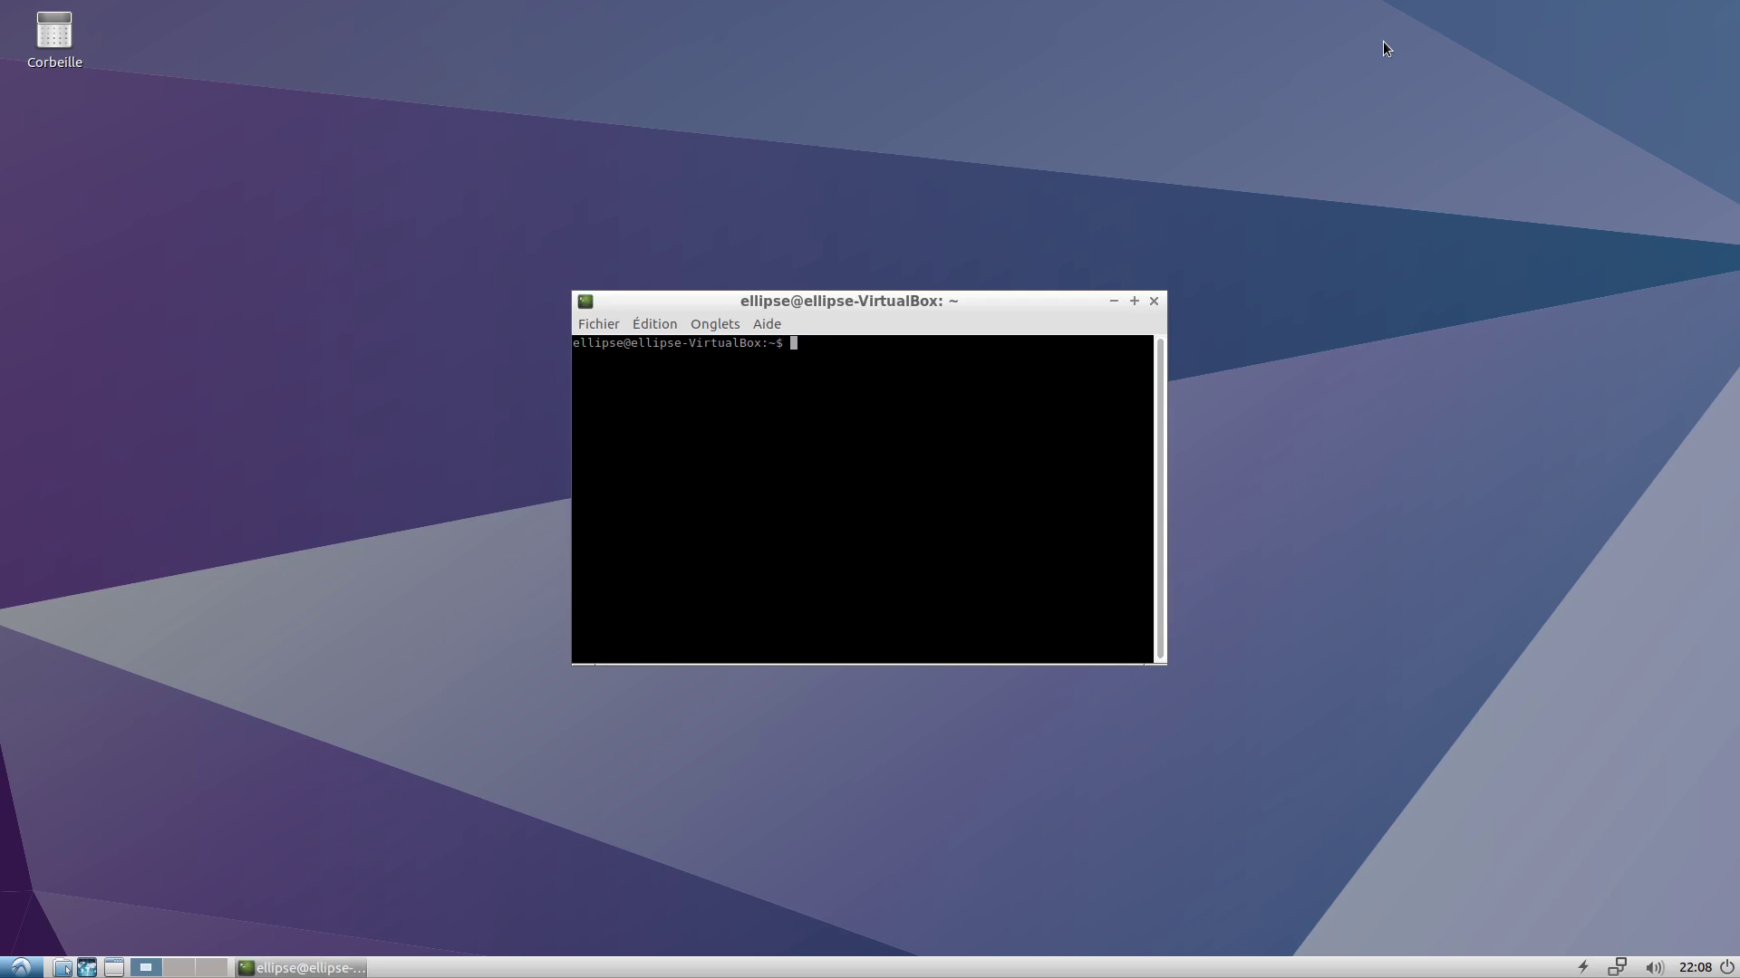
type("htop")
key("Return")
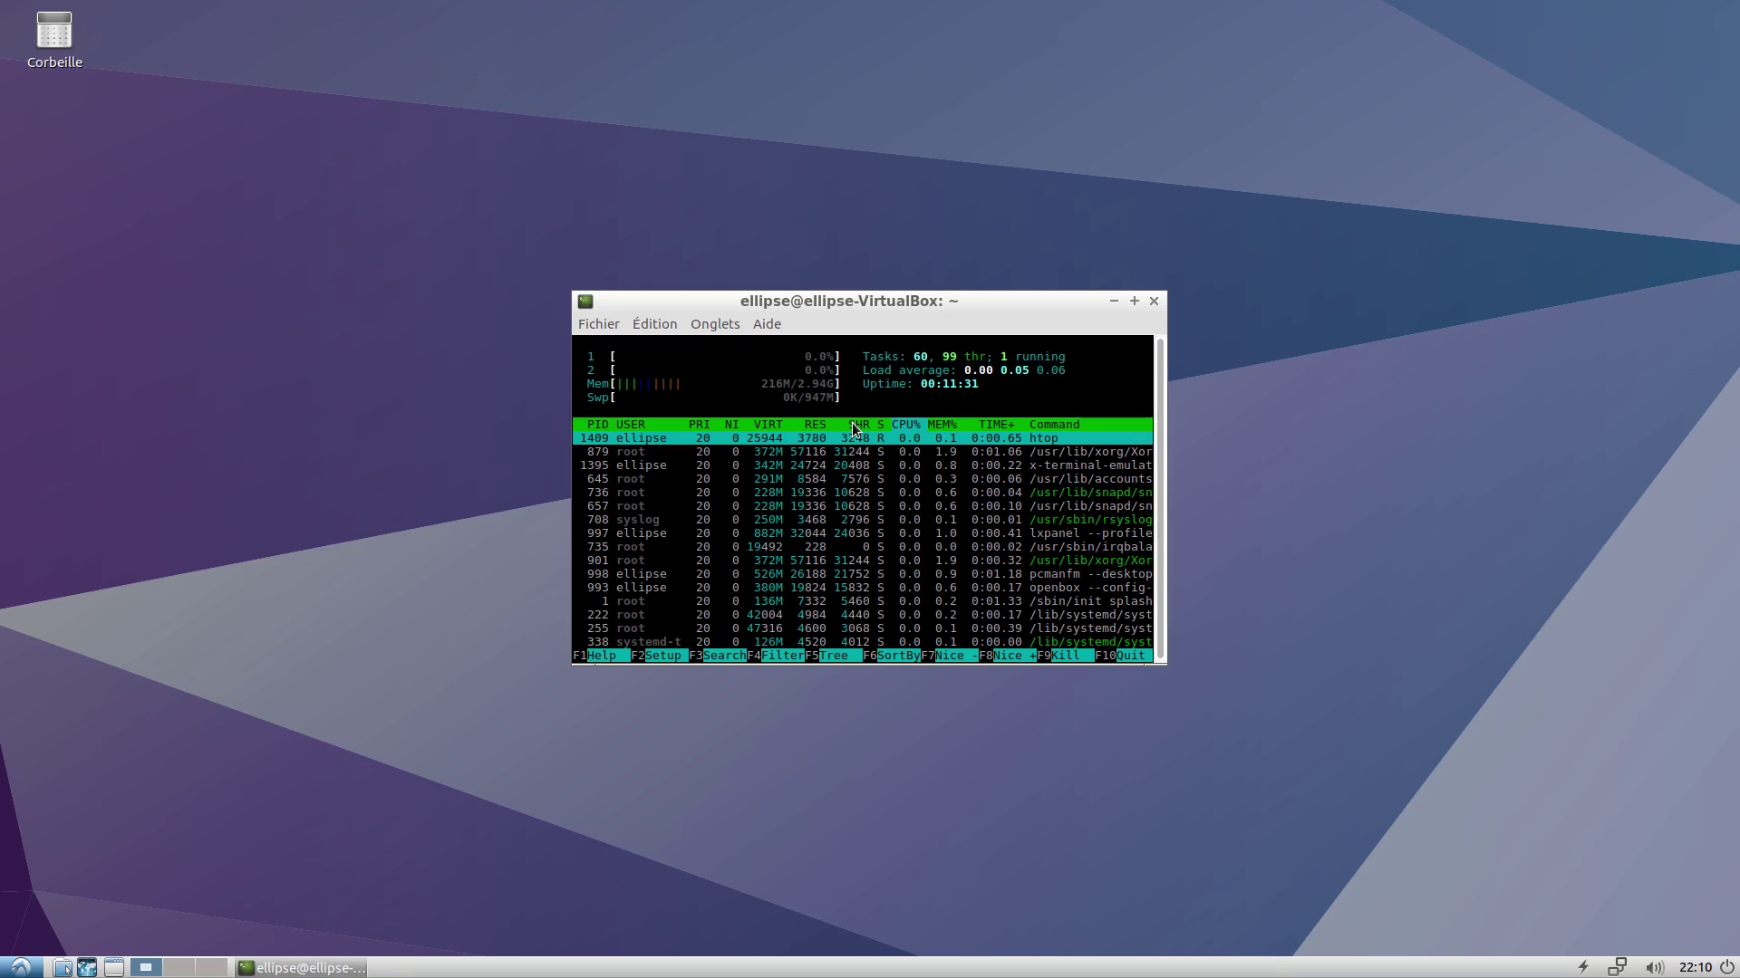
left_click_drag(1086, 302, 1424, 142)
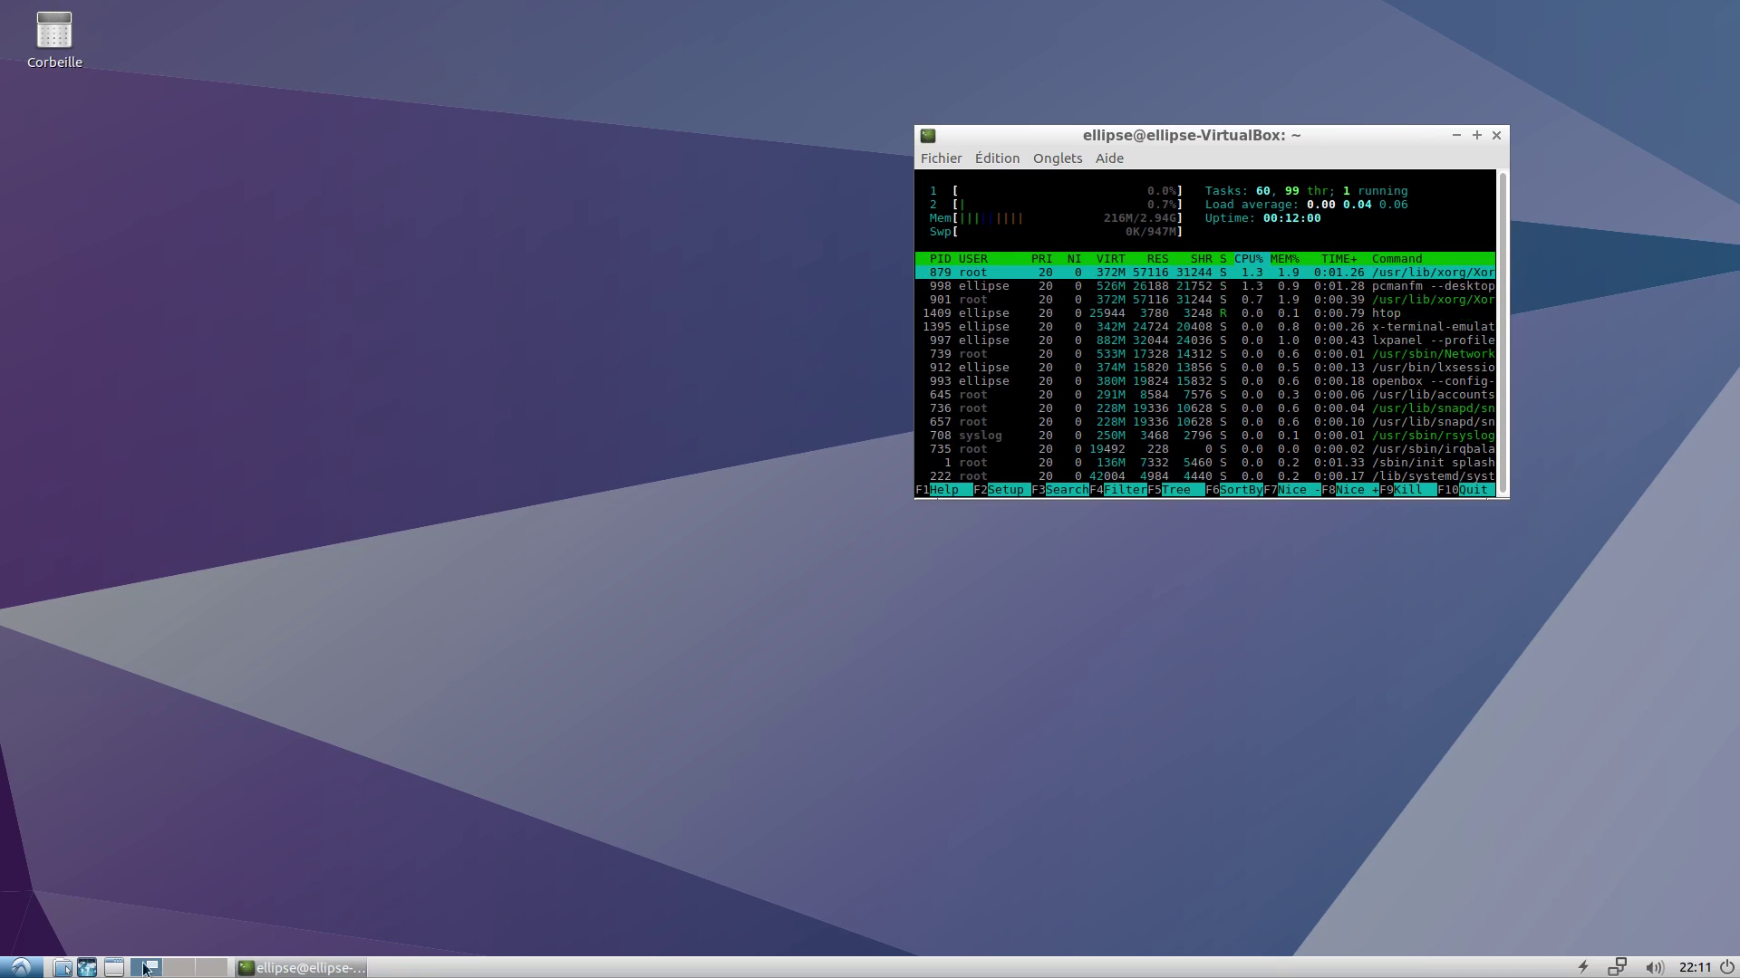
key("super")
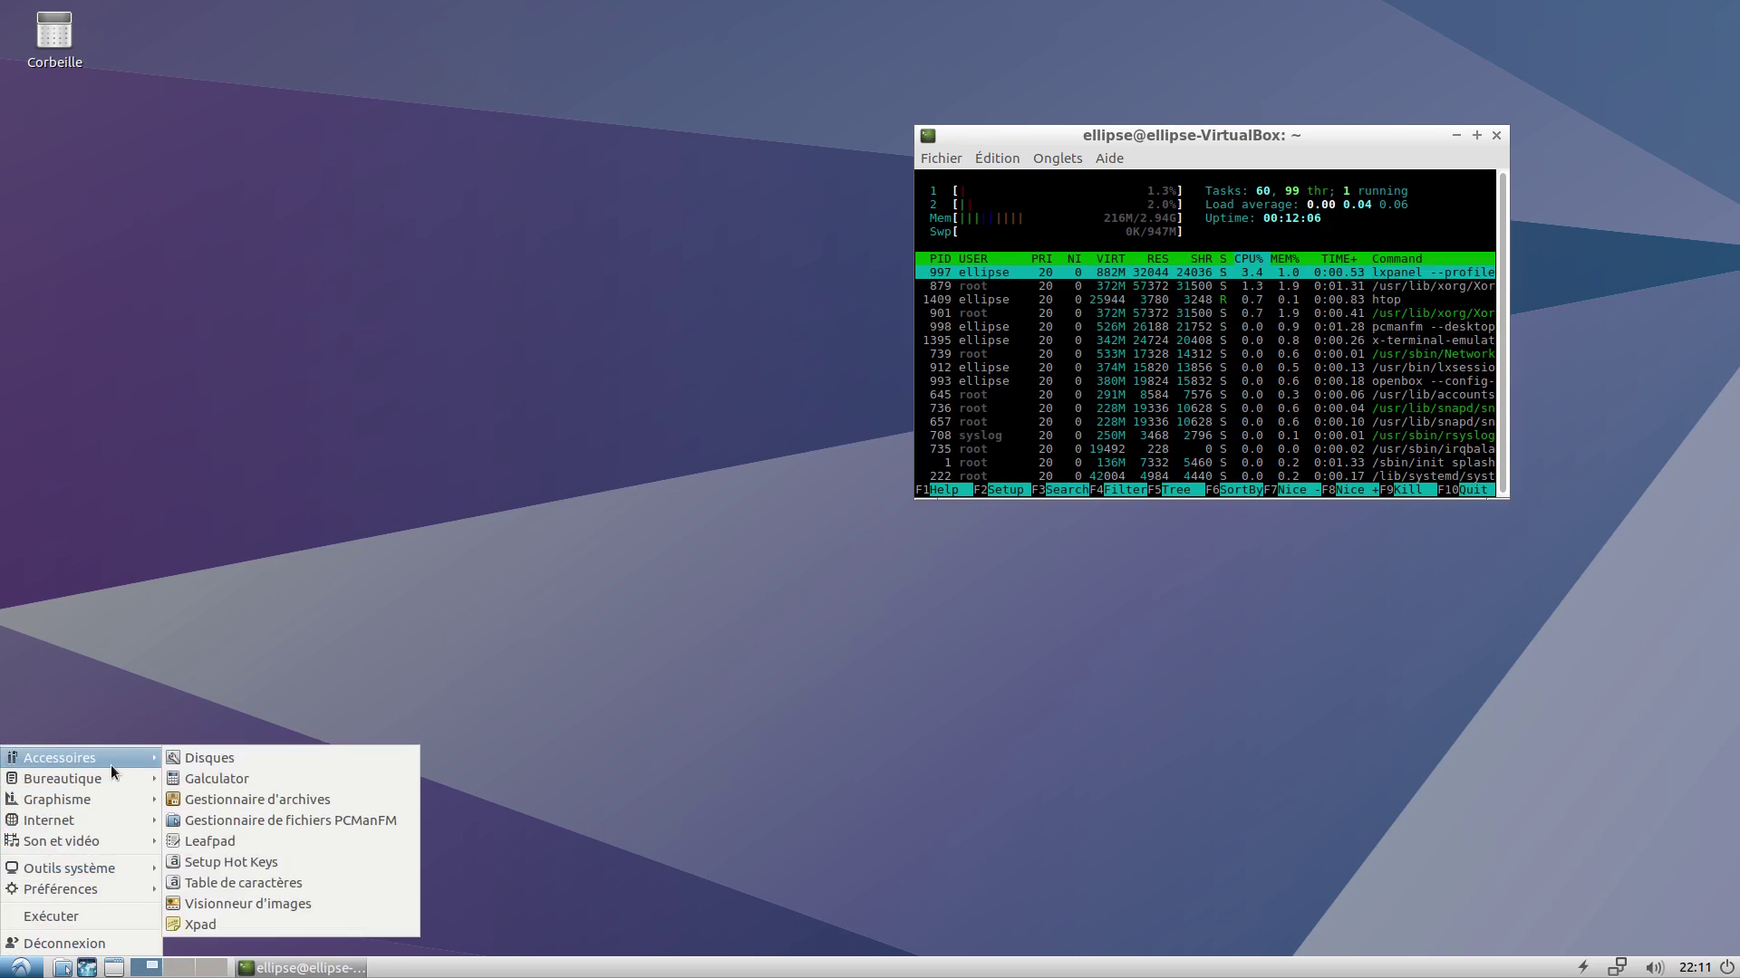
left_click(410, 615)
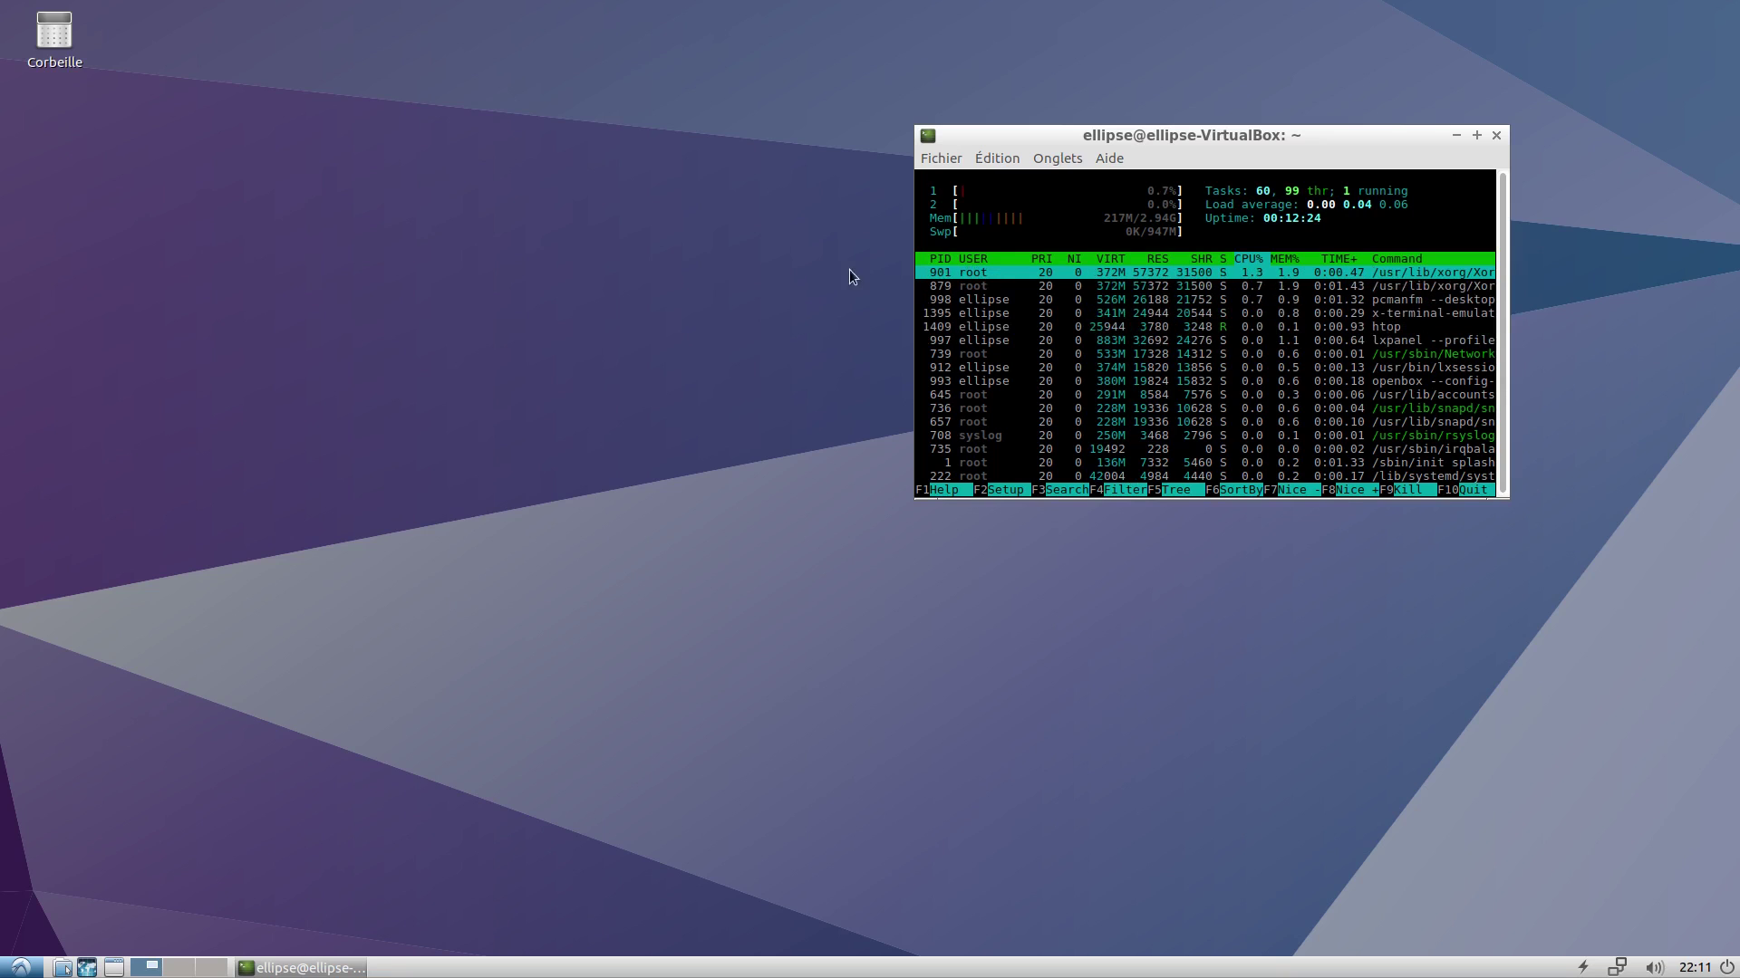
left_click_drag(1061, 130, 1150, 65)
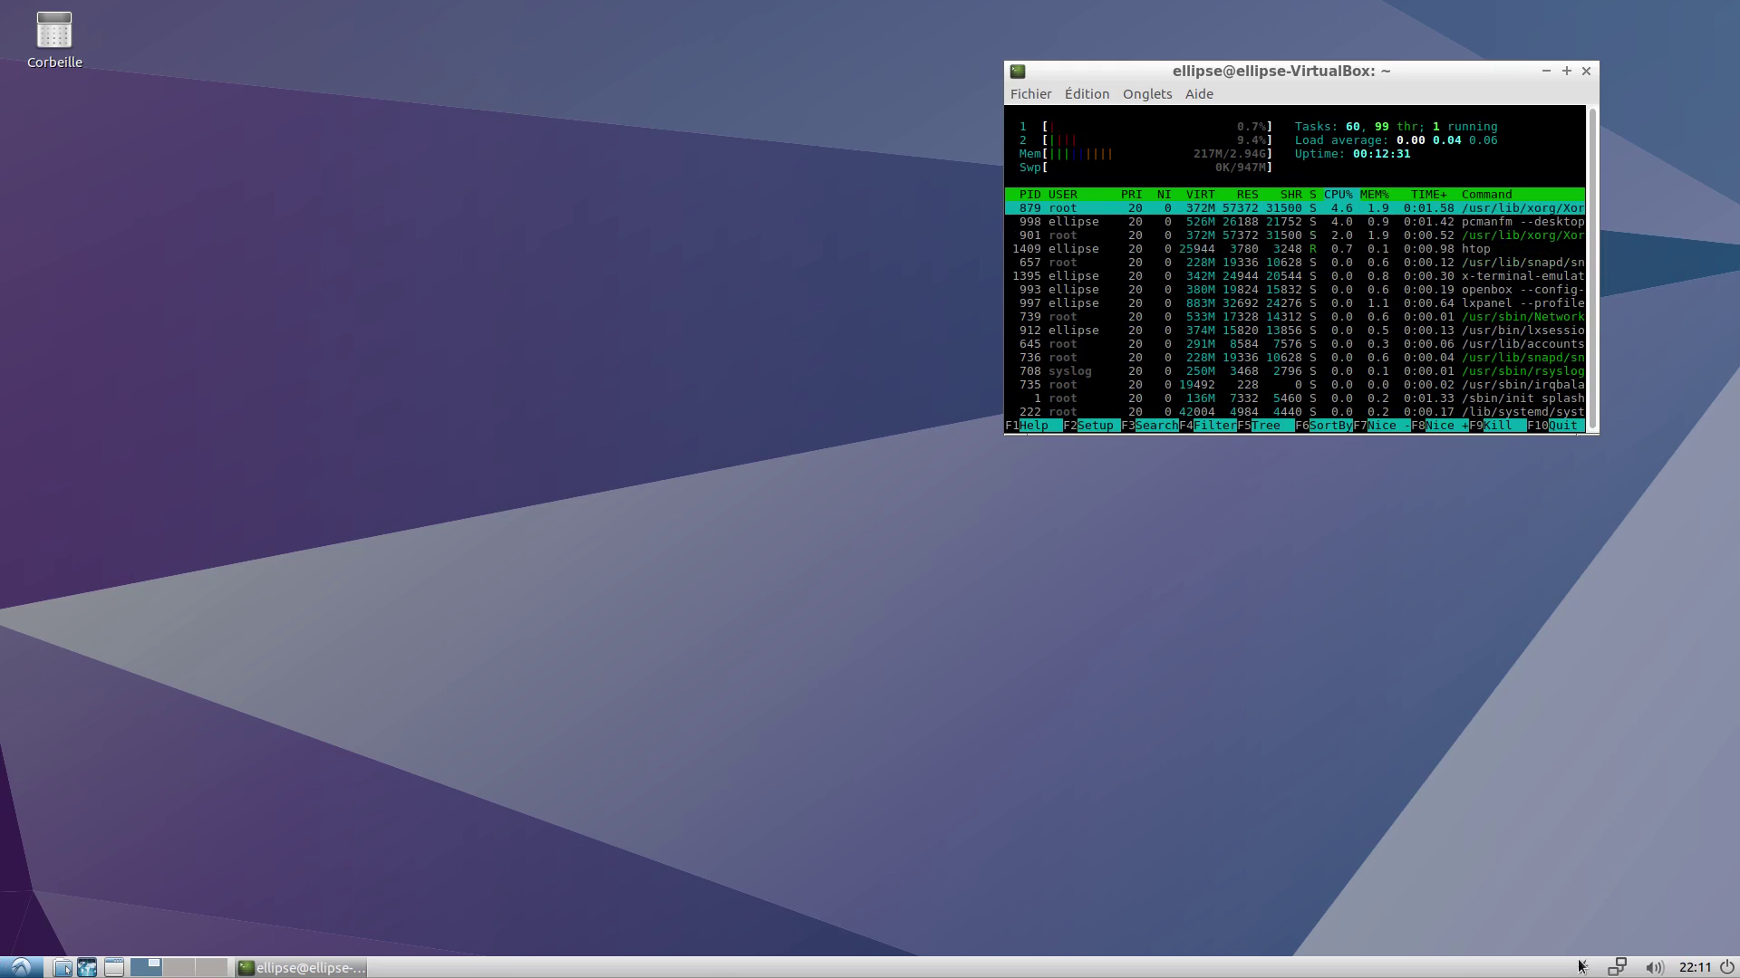
Look through the application menu's categories, from Accessoires down to Exécuter, and close the menu without launching anything.
left_click(15, 970)
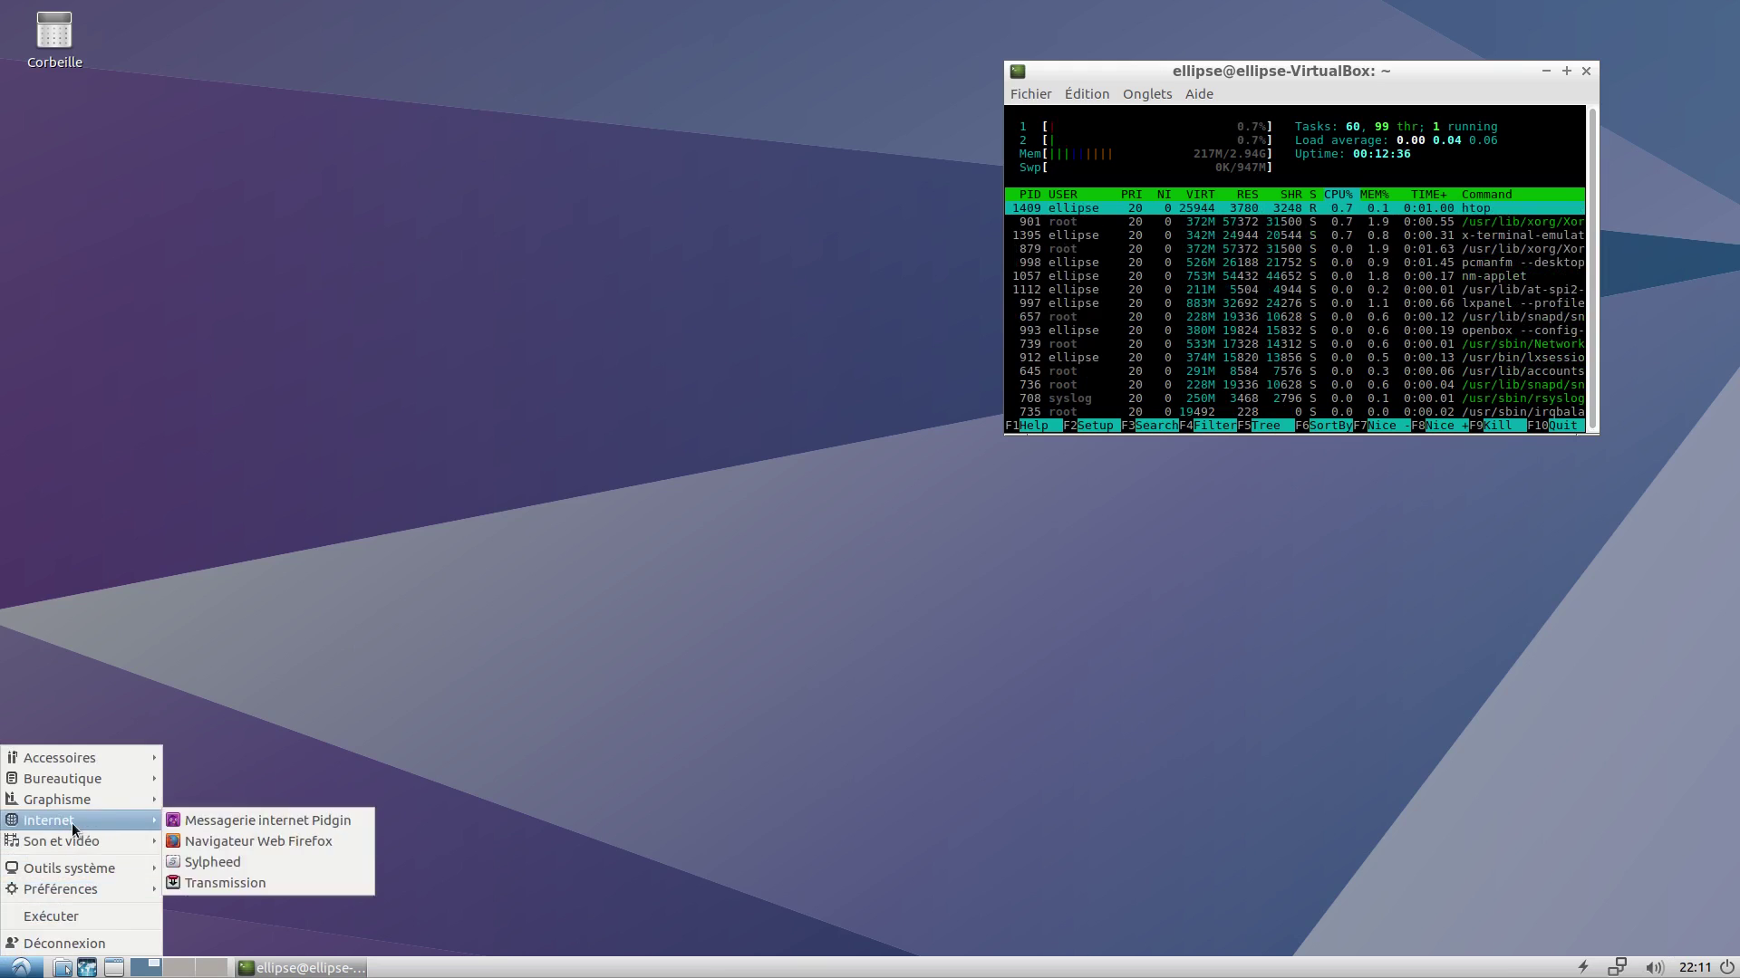
left_click(22, 969)
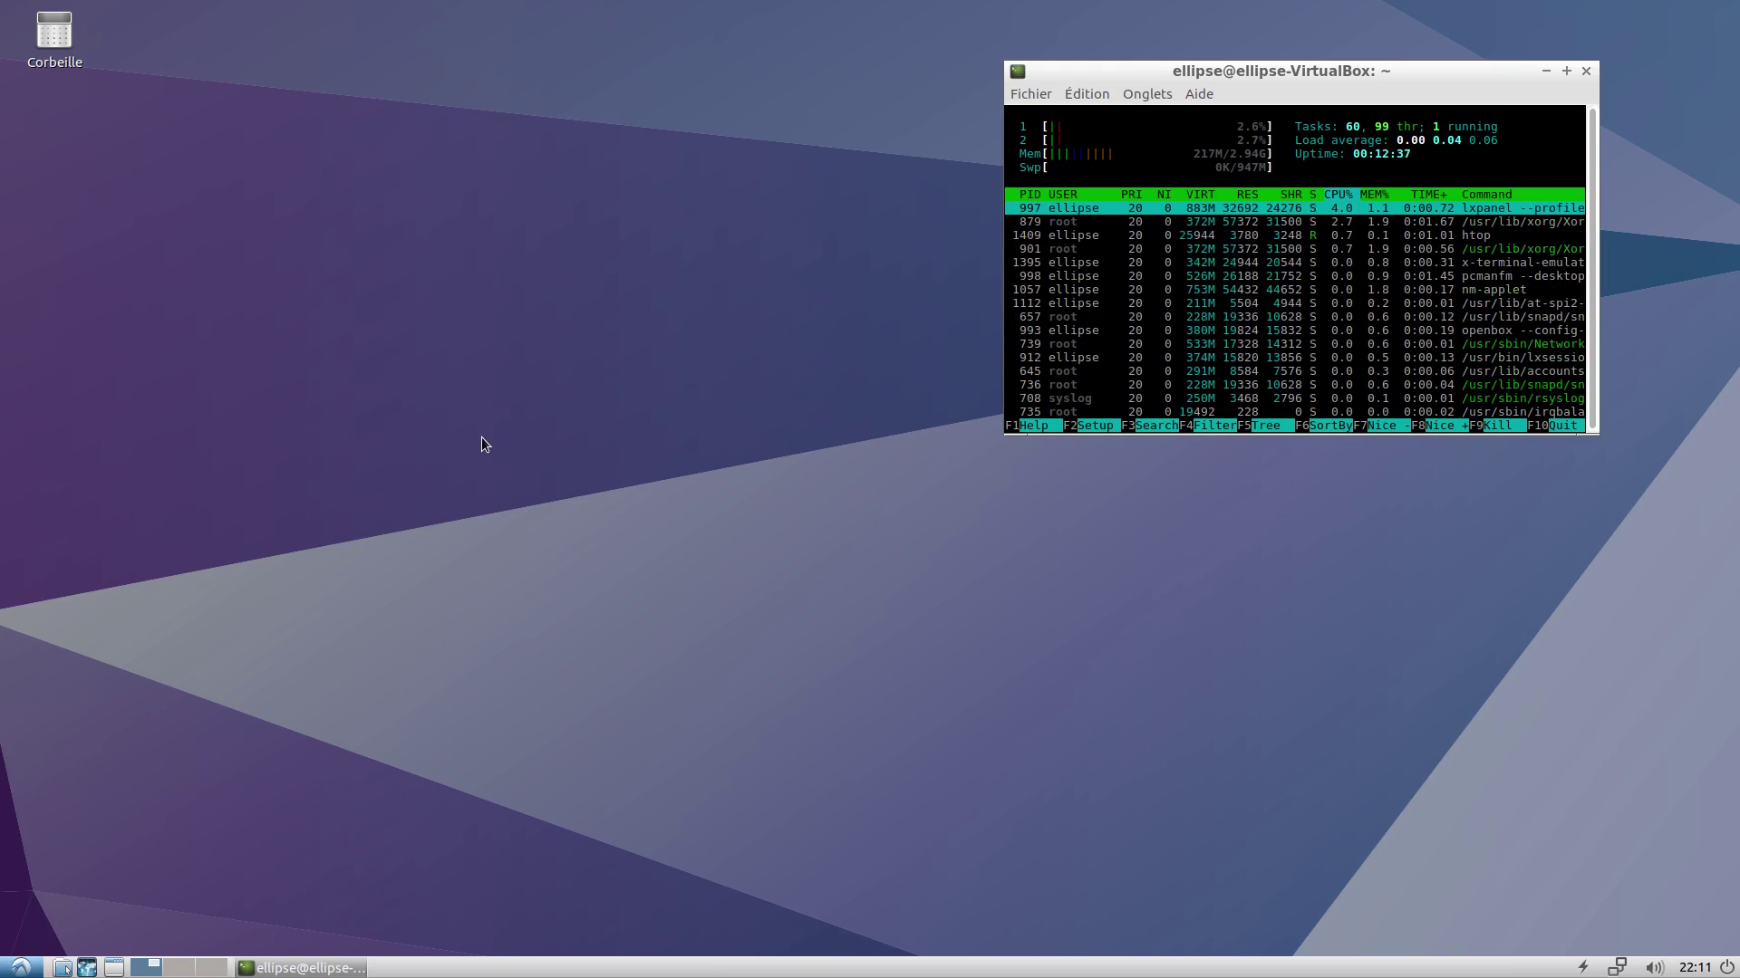
left_click(18, 968)
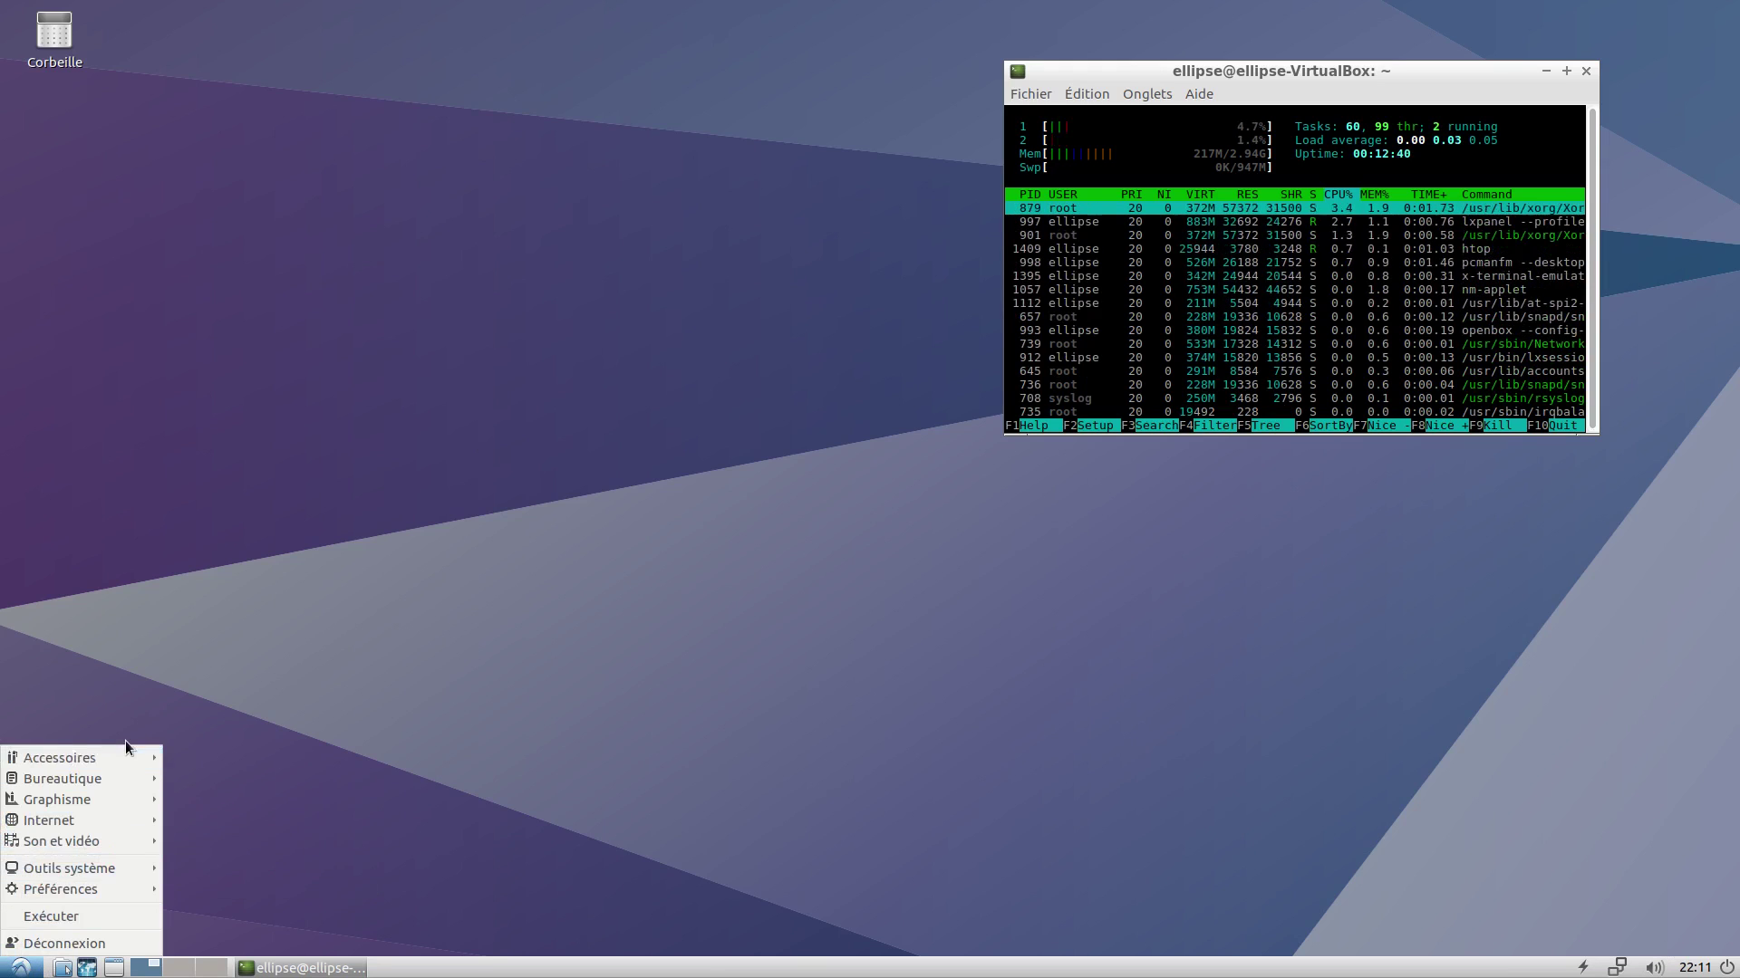
mouse_move(147, 785)
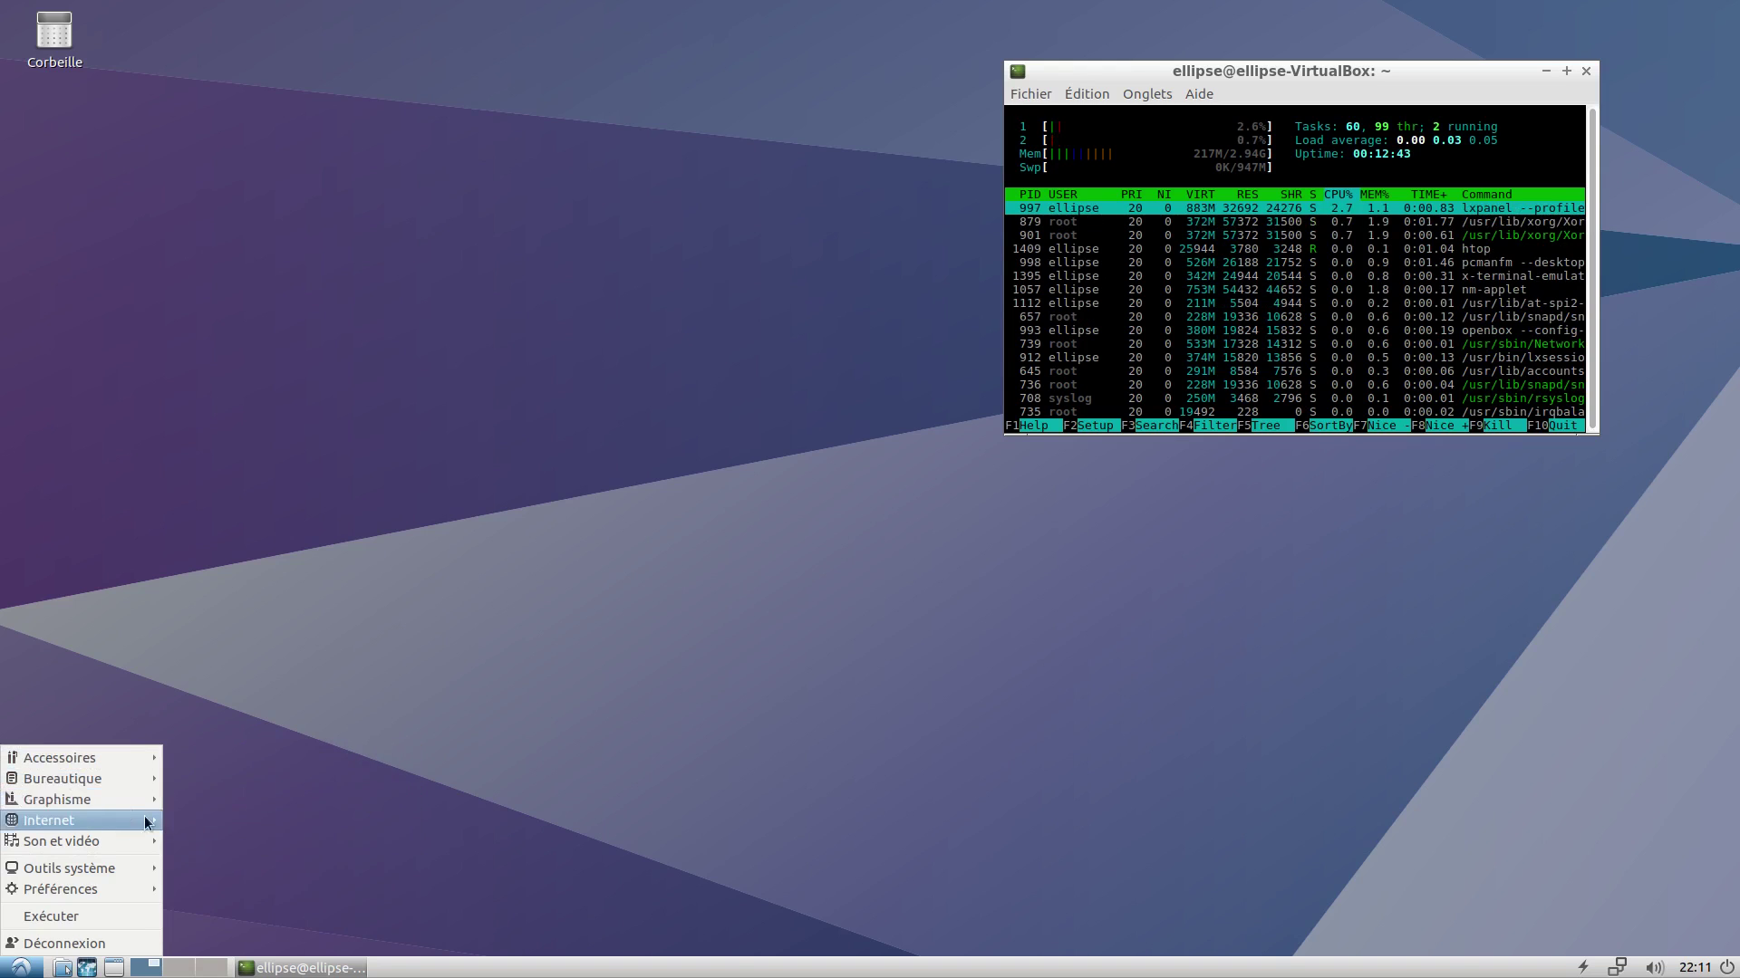
mouse_move(133, 824)
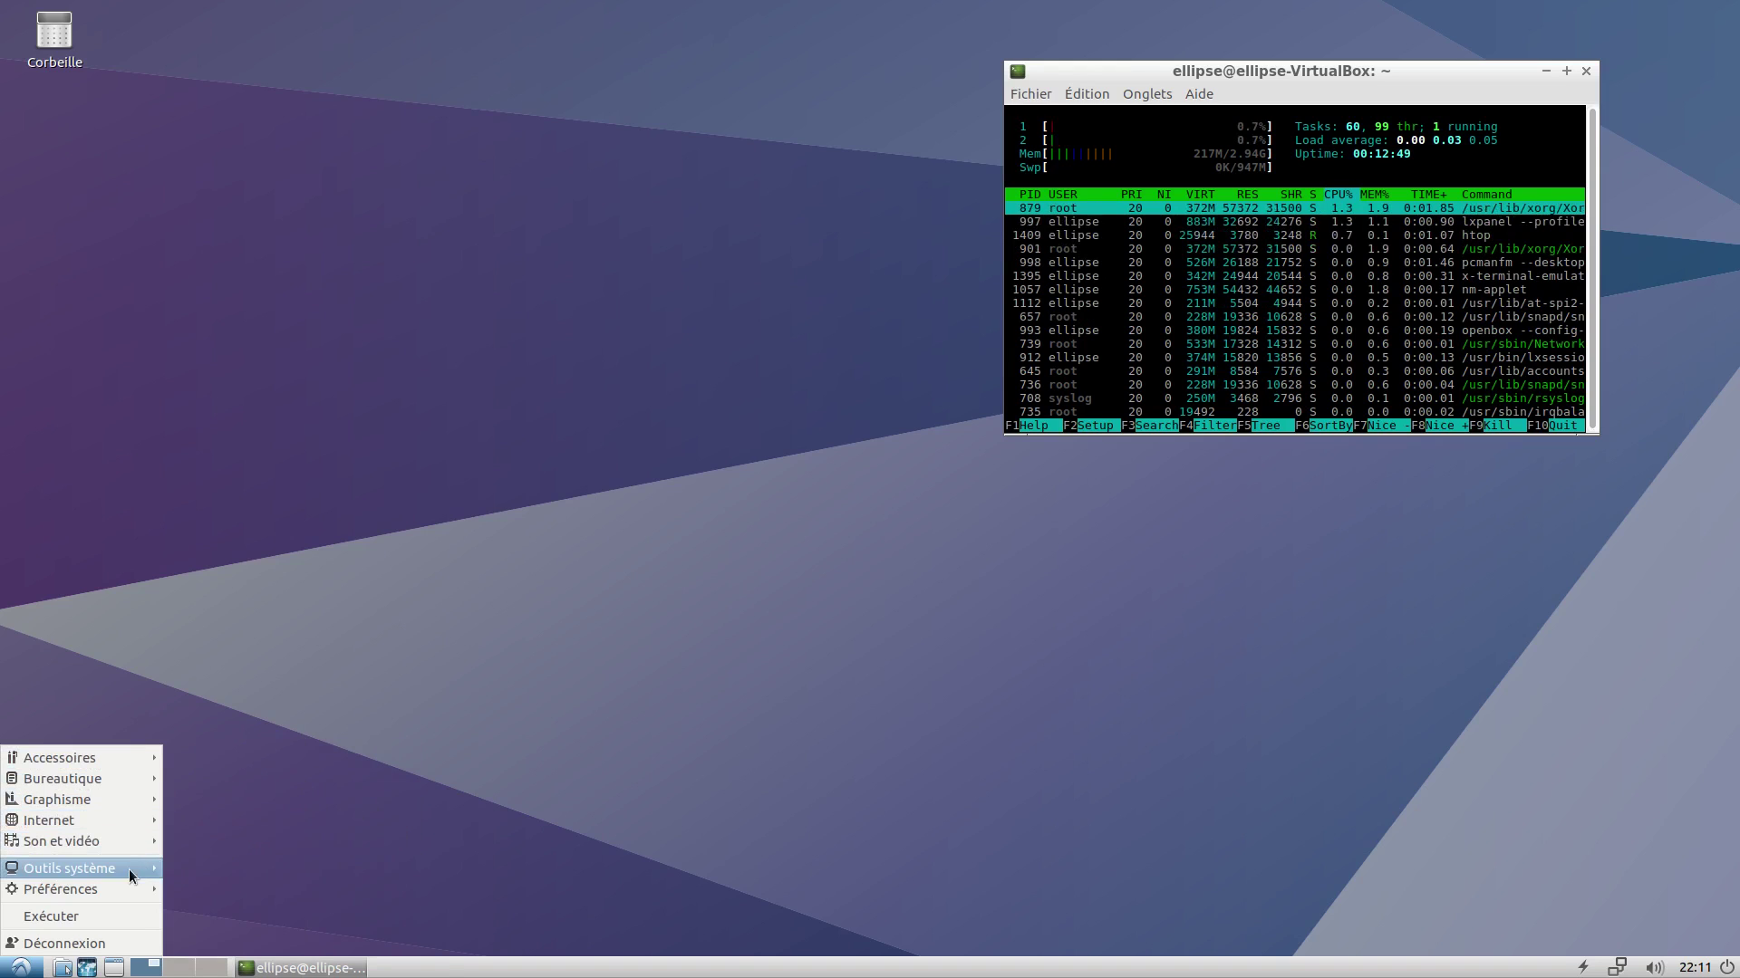
mouse_move(142, 890)
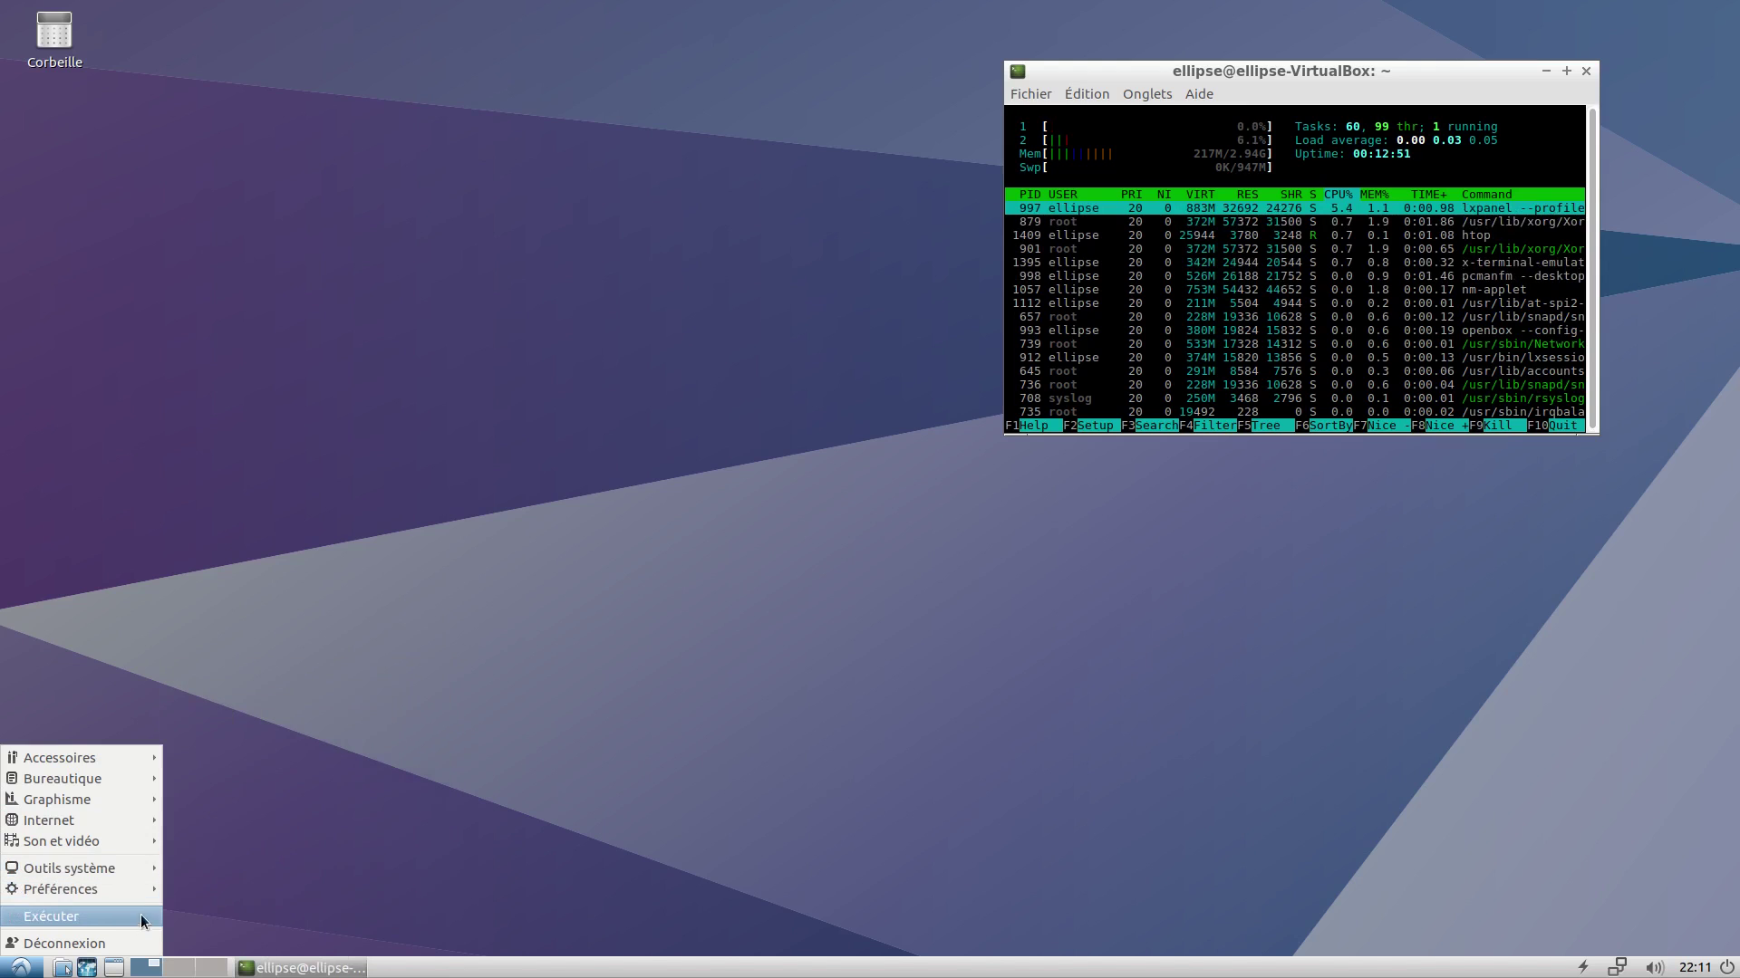
left_click(580, 780)
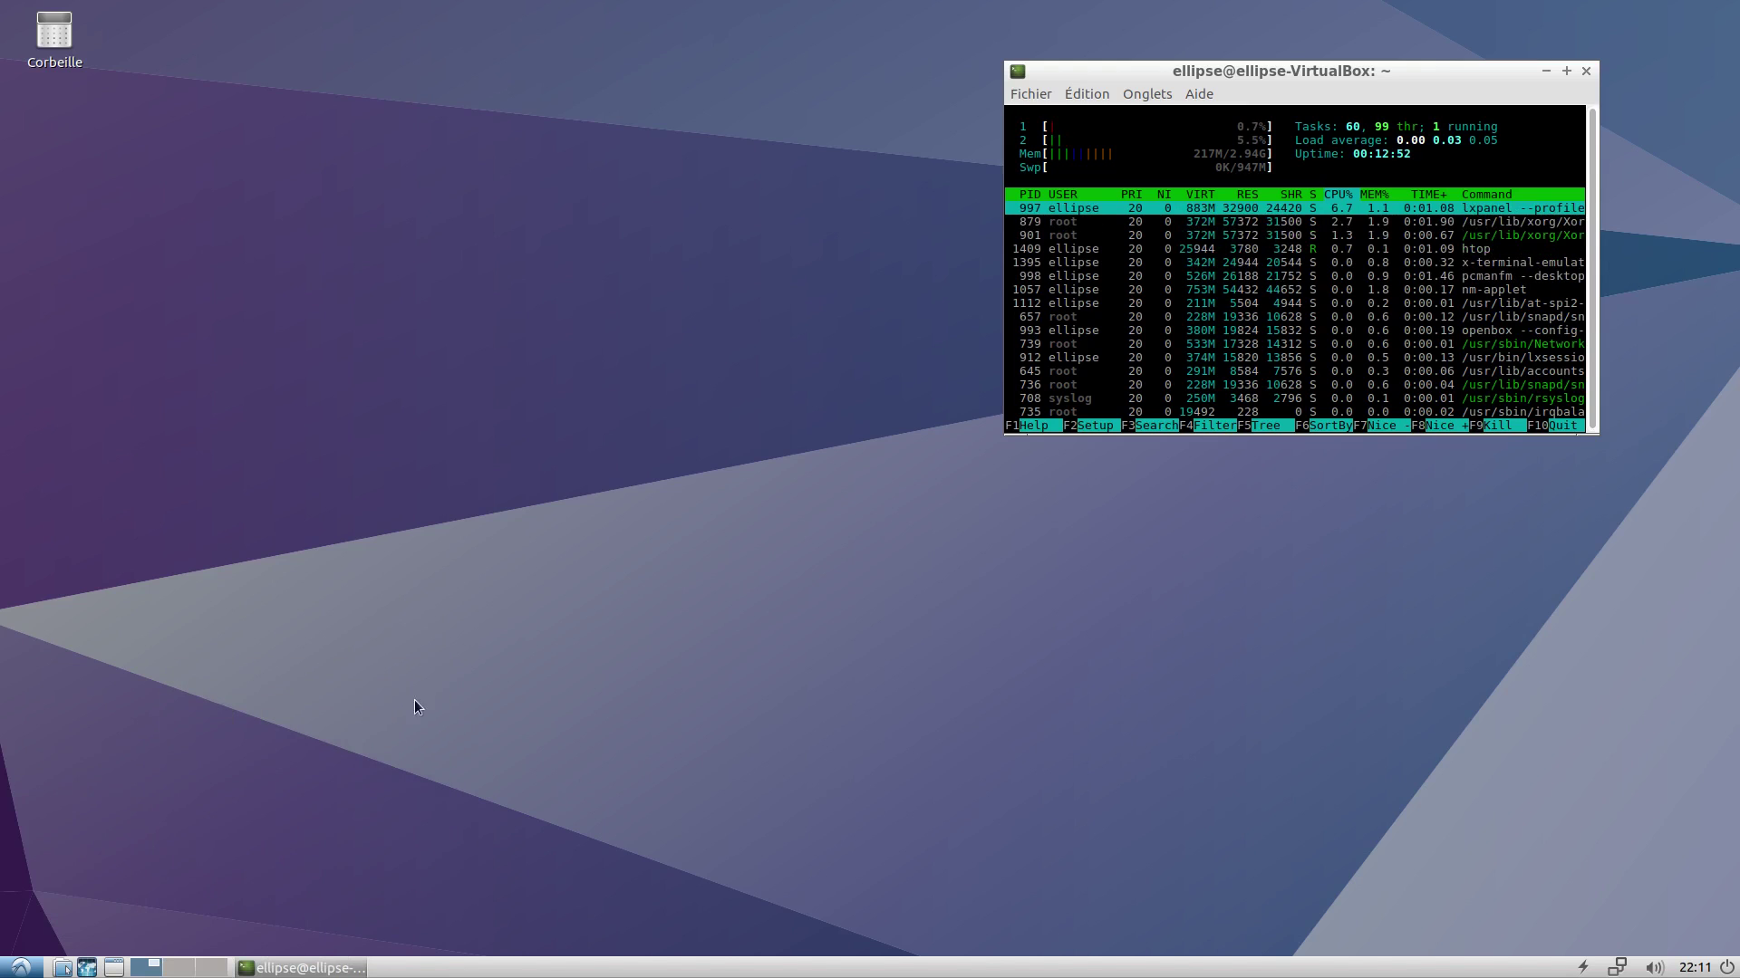
Open the home folder in the file manager and move its window towards the desktop's upper-left corner.
left_click(59, 969)
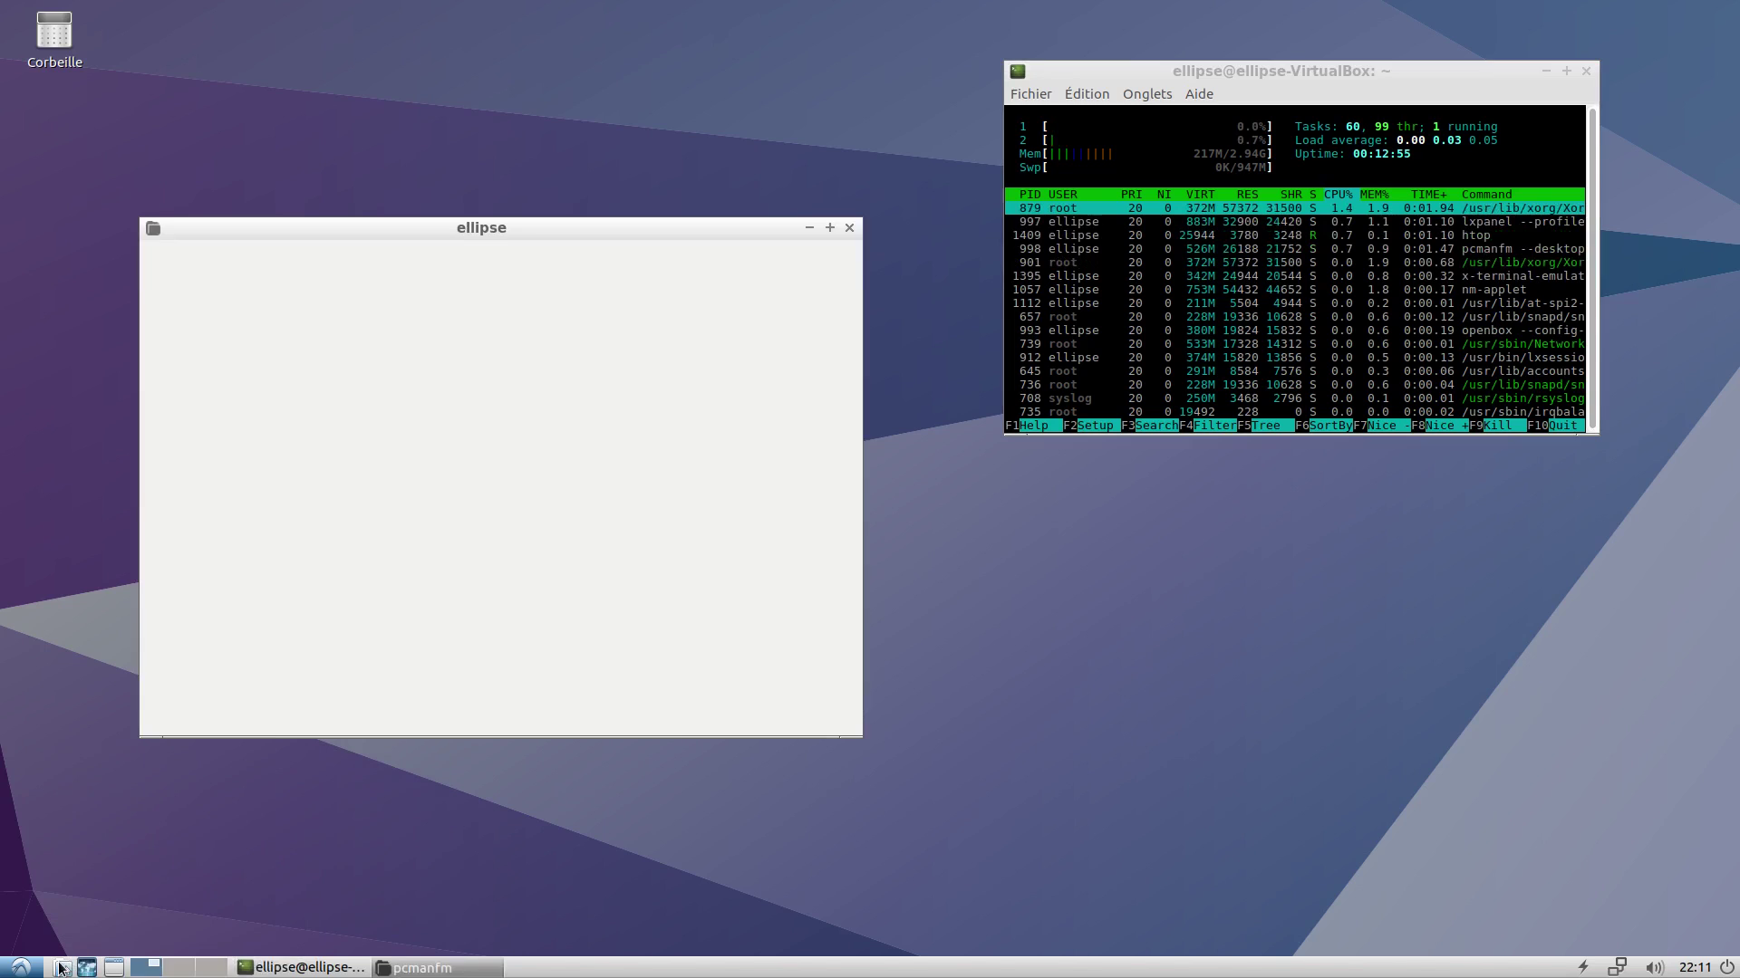
left_click_drag(451, 227, 378, 99)
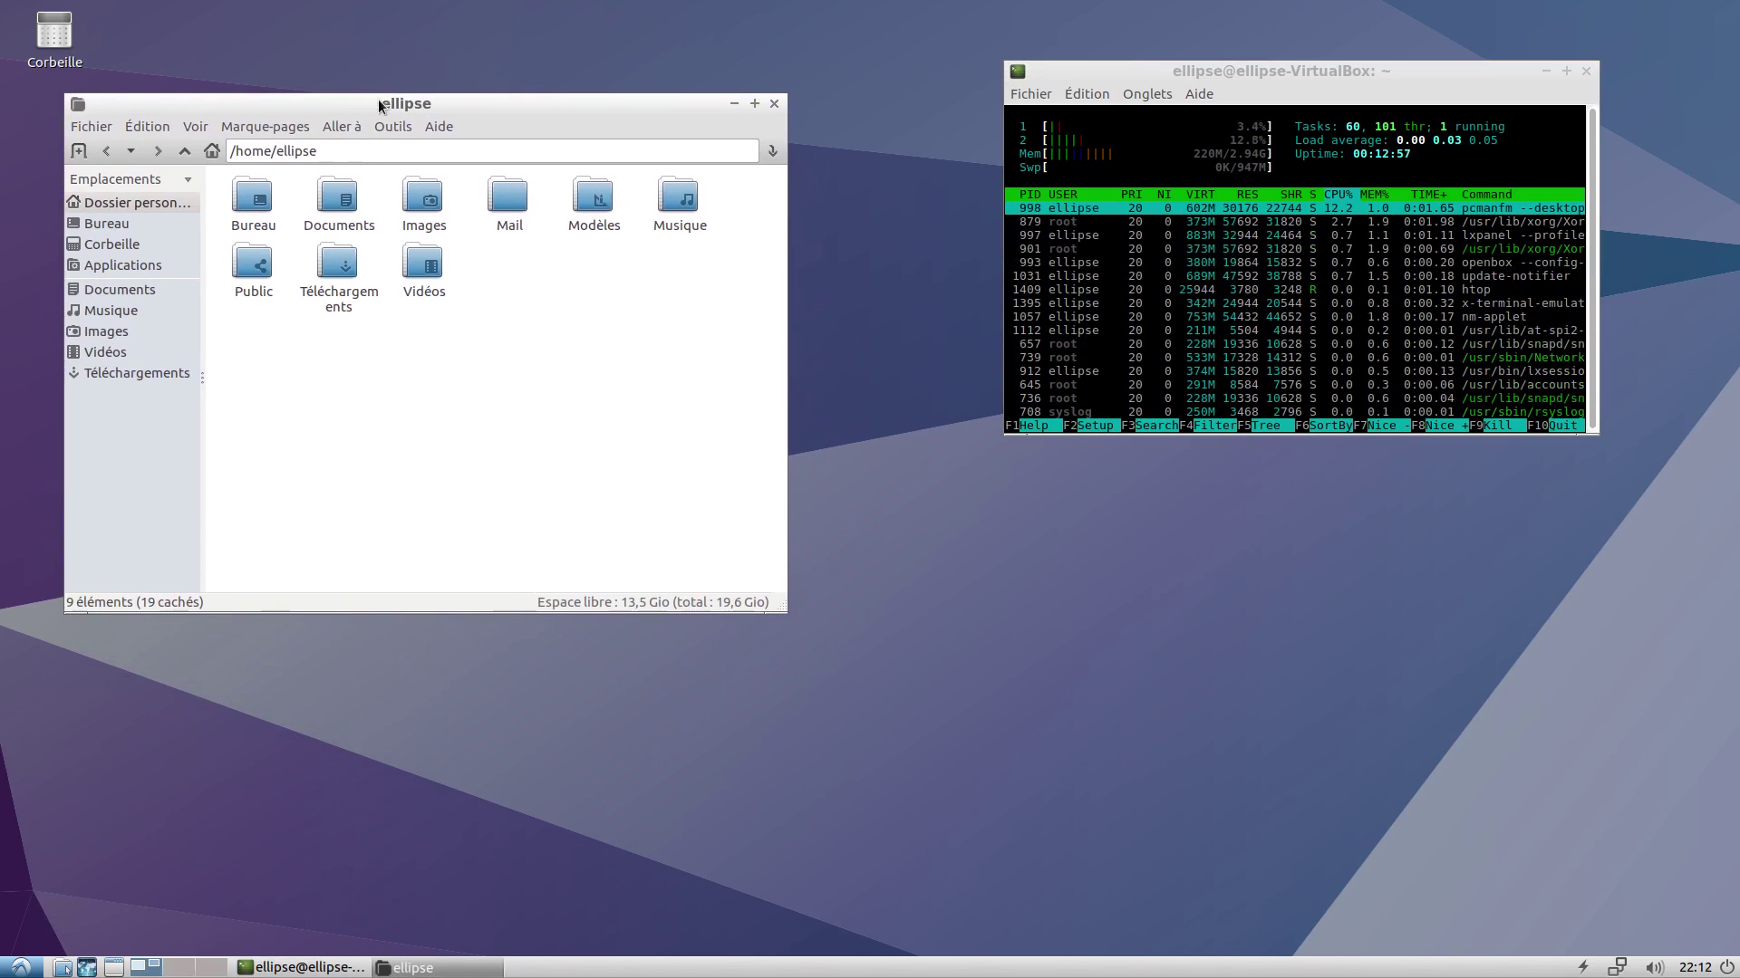
Launch the Firefox browser, minimise it, and hide the remaining windows to show the bare desktop.
left_click(87, 967)
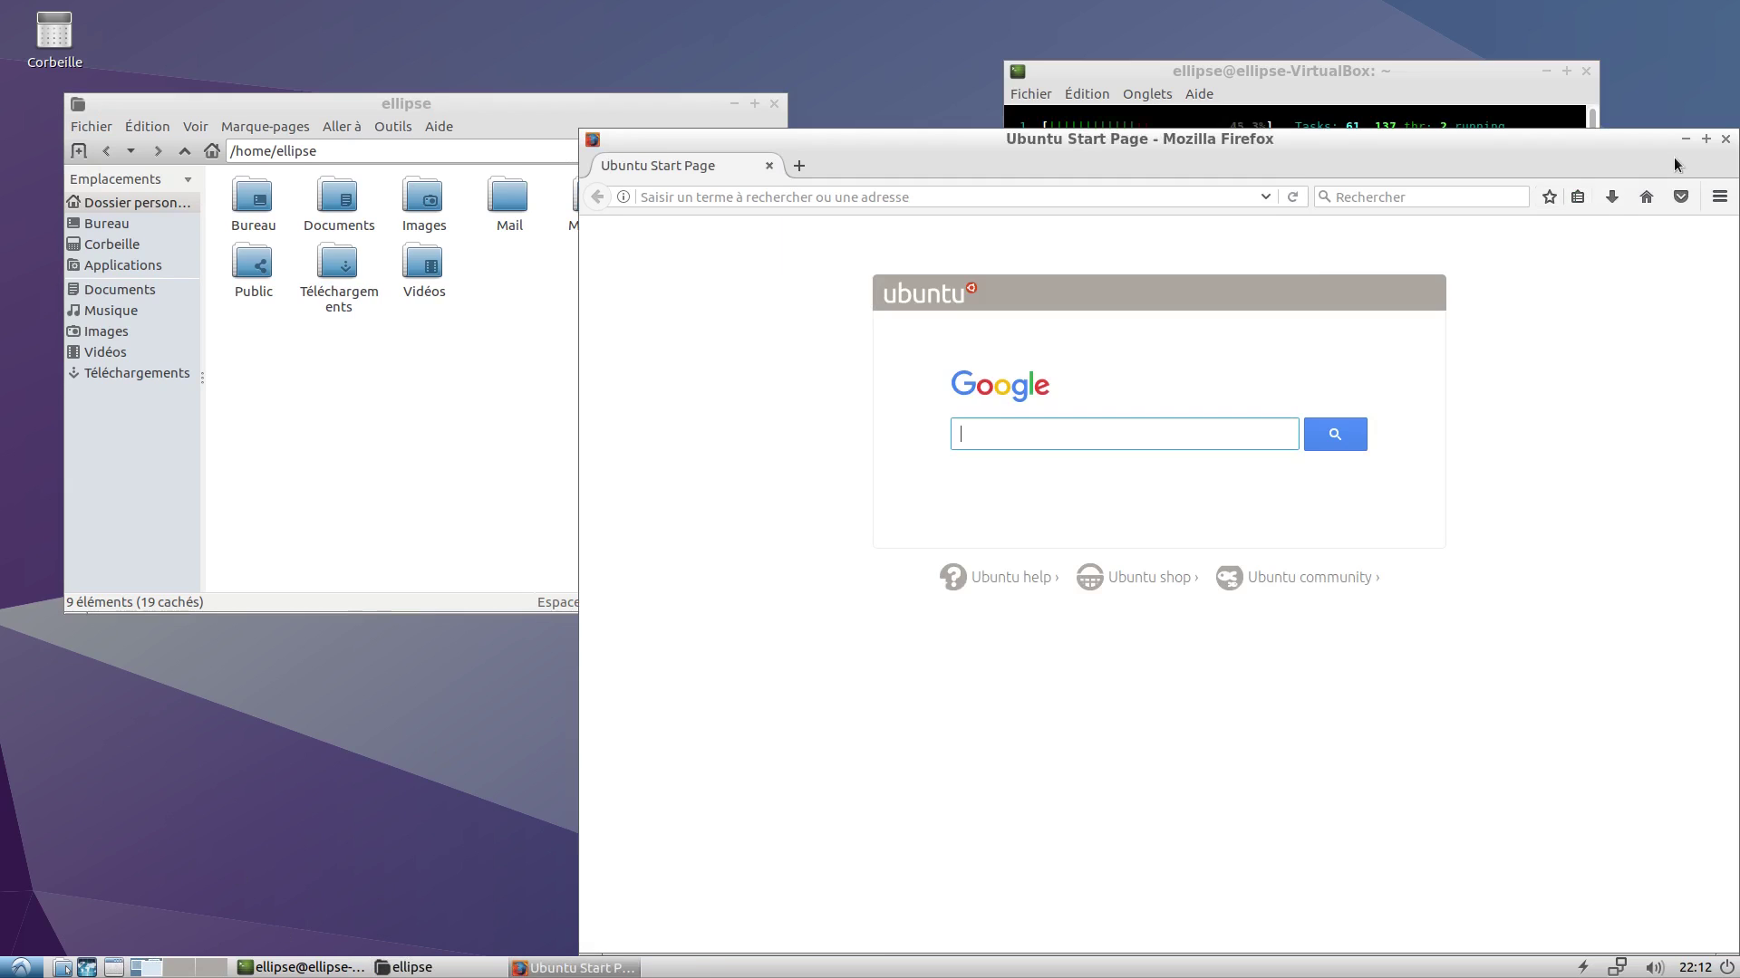
left_click(1685, 140)
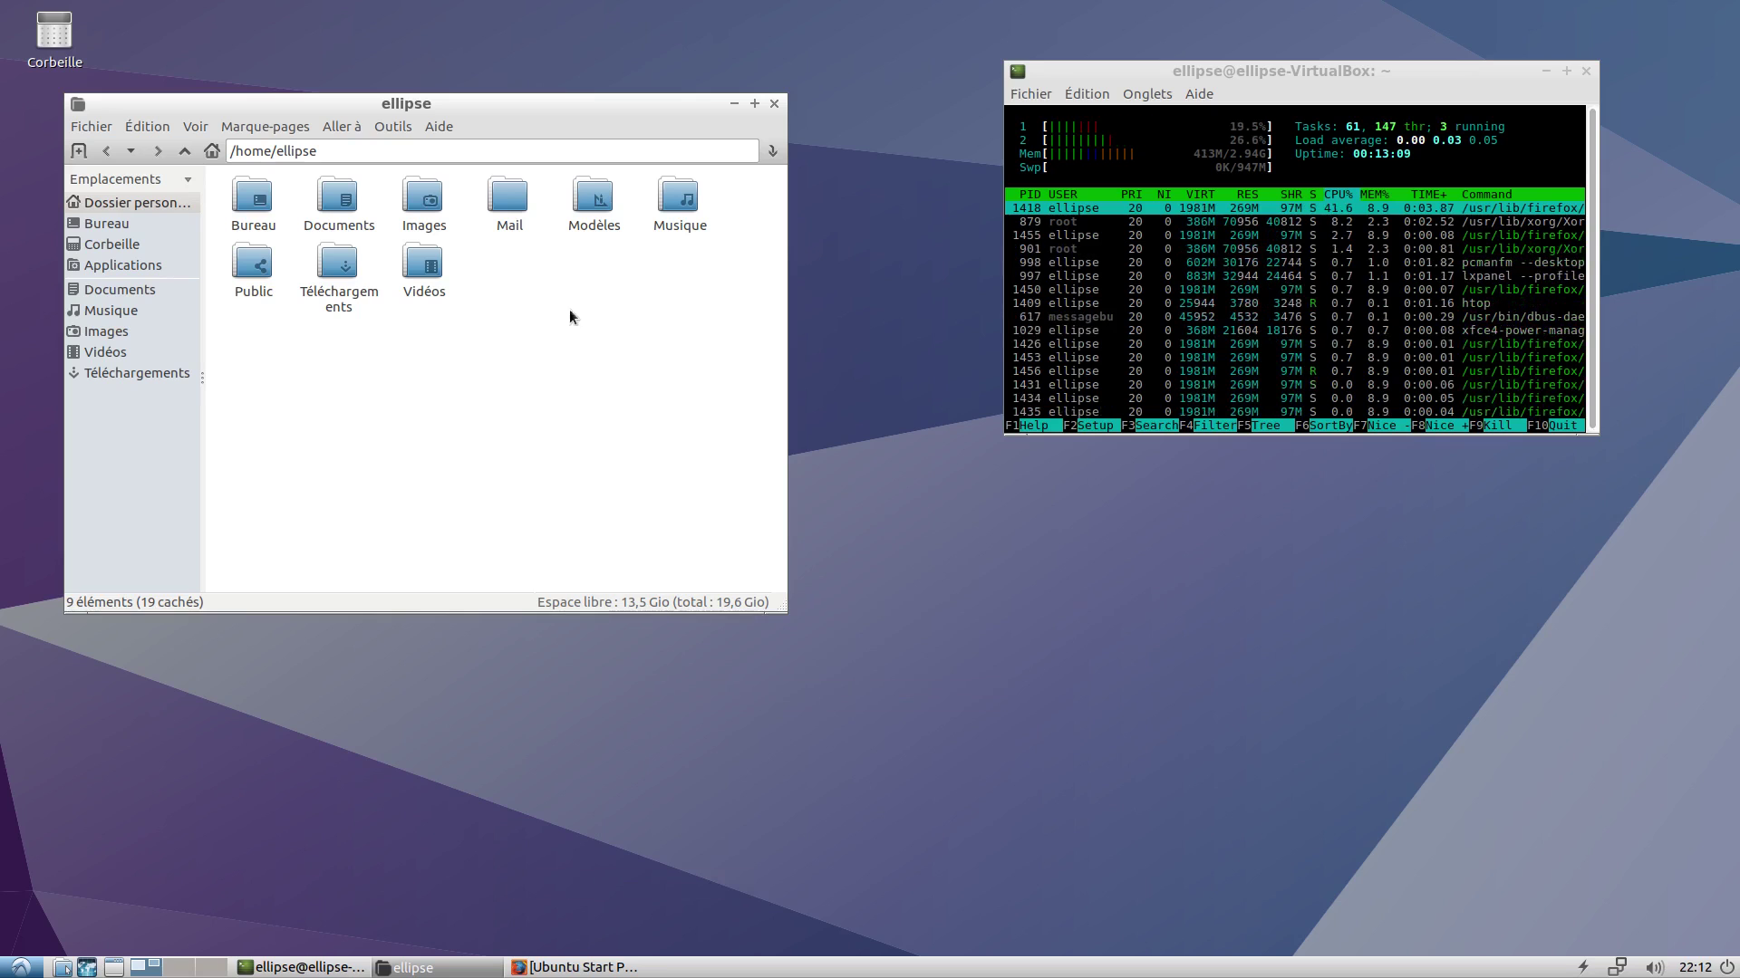
left_click(118, 967)
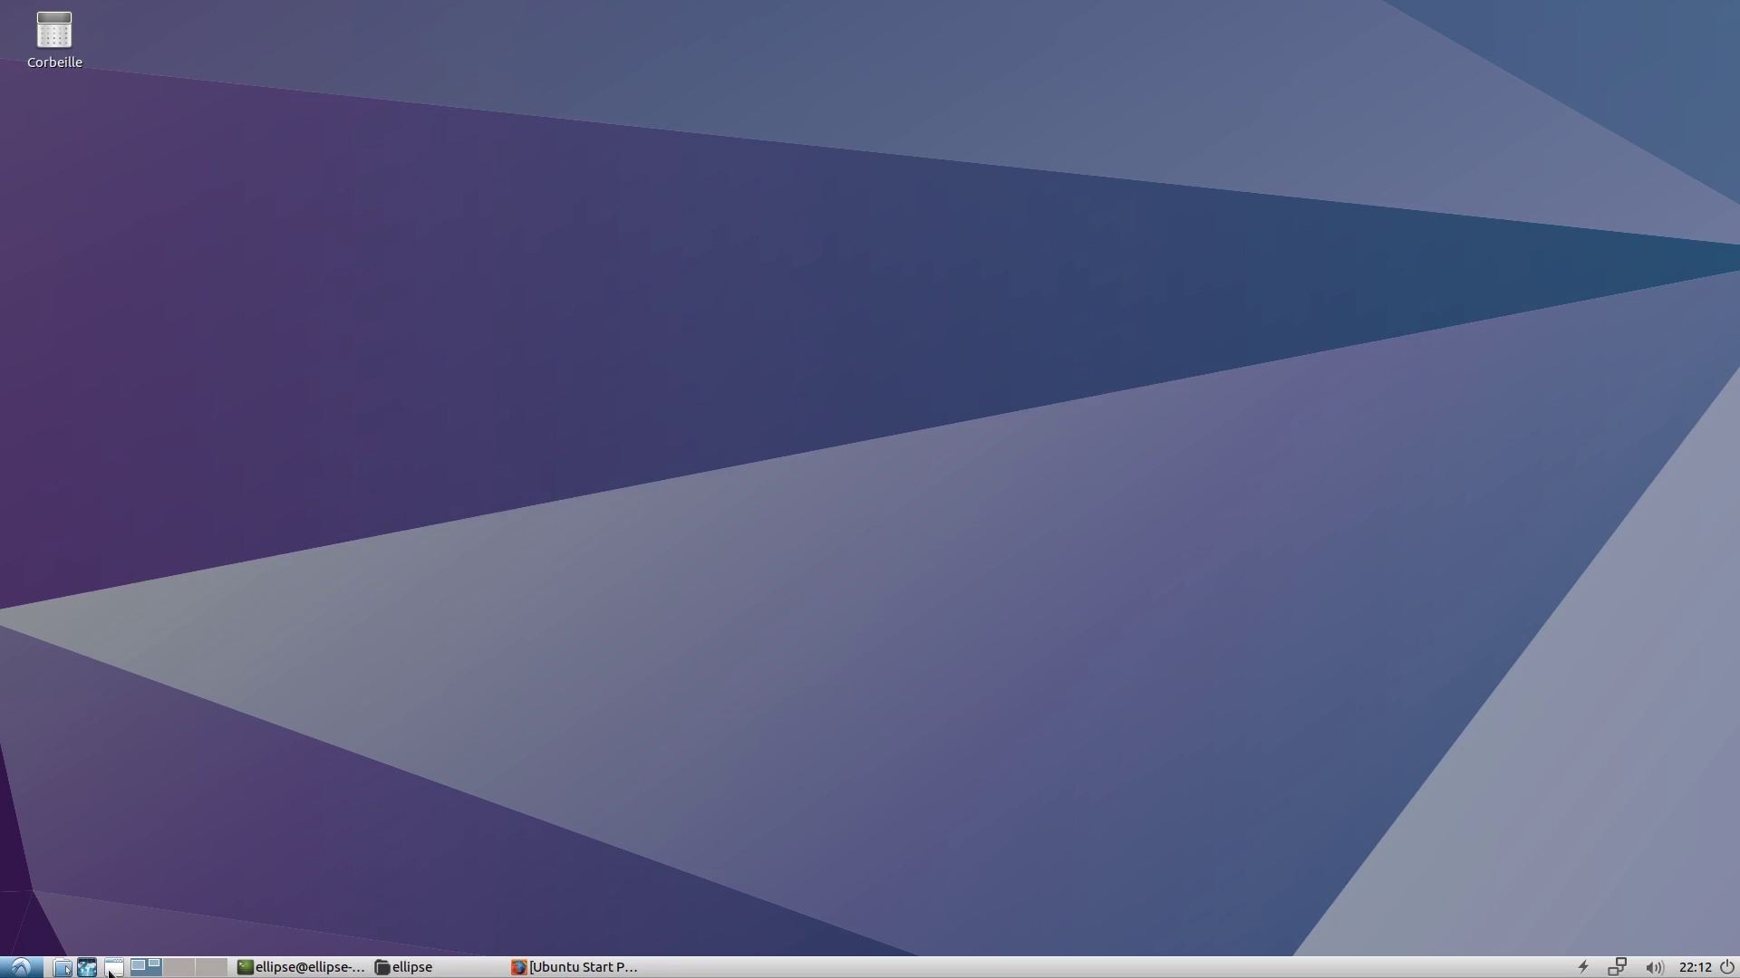
Switch back and forth through the virtual desktops and return to the first one.
left_click(176, 968)
left_click(208, 968)
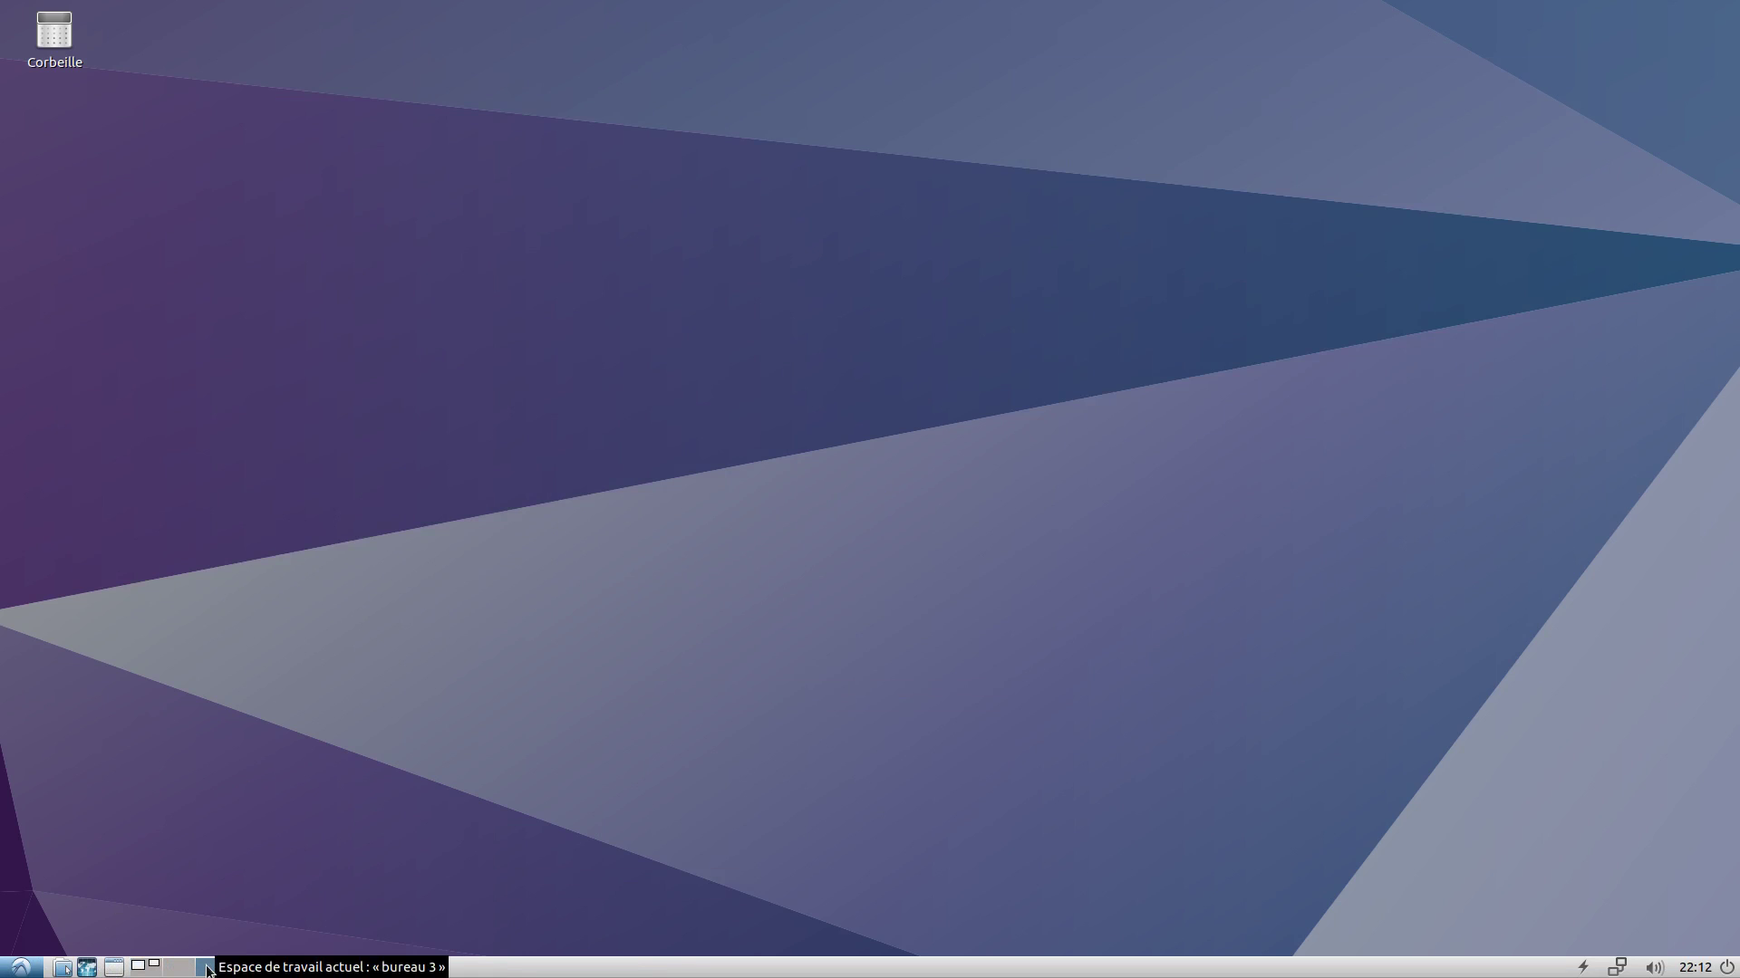
left_click(145, 968)
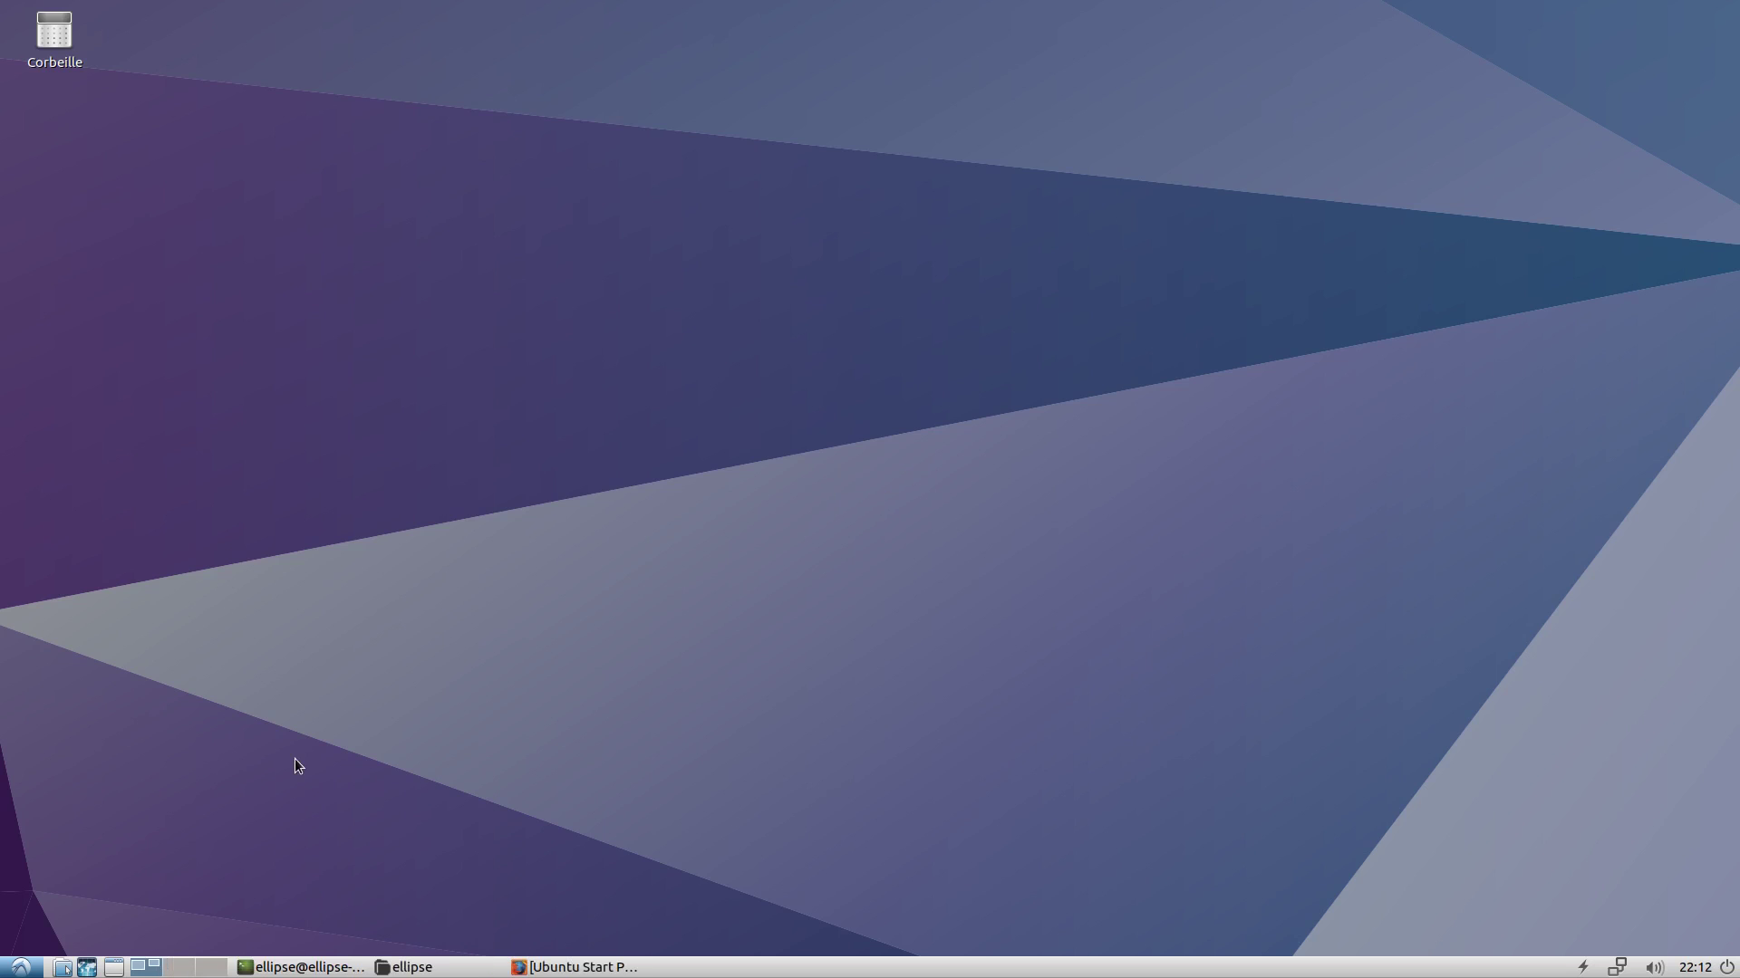
key("ctrl+alt+Right")
key("ctrl+alt+Right")
key("ctrl+alt+Left")
key("ctrl+alt+Left")
right_click(206, 972)
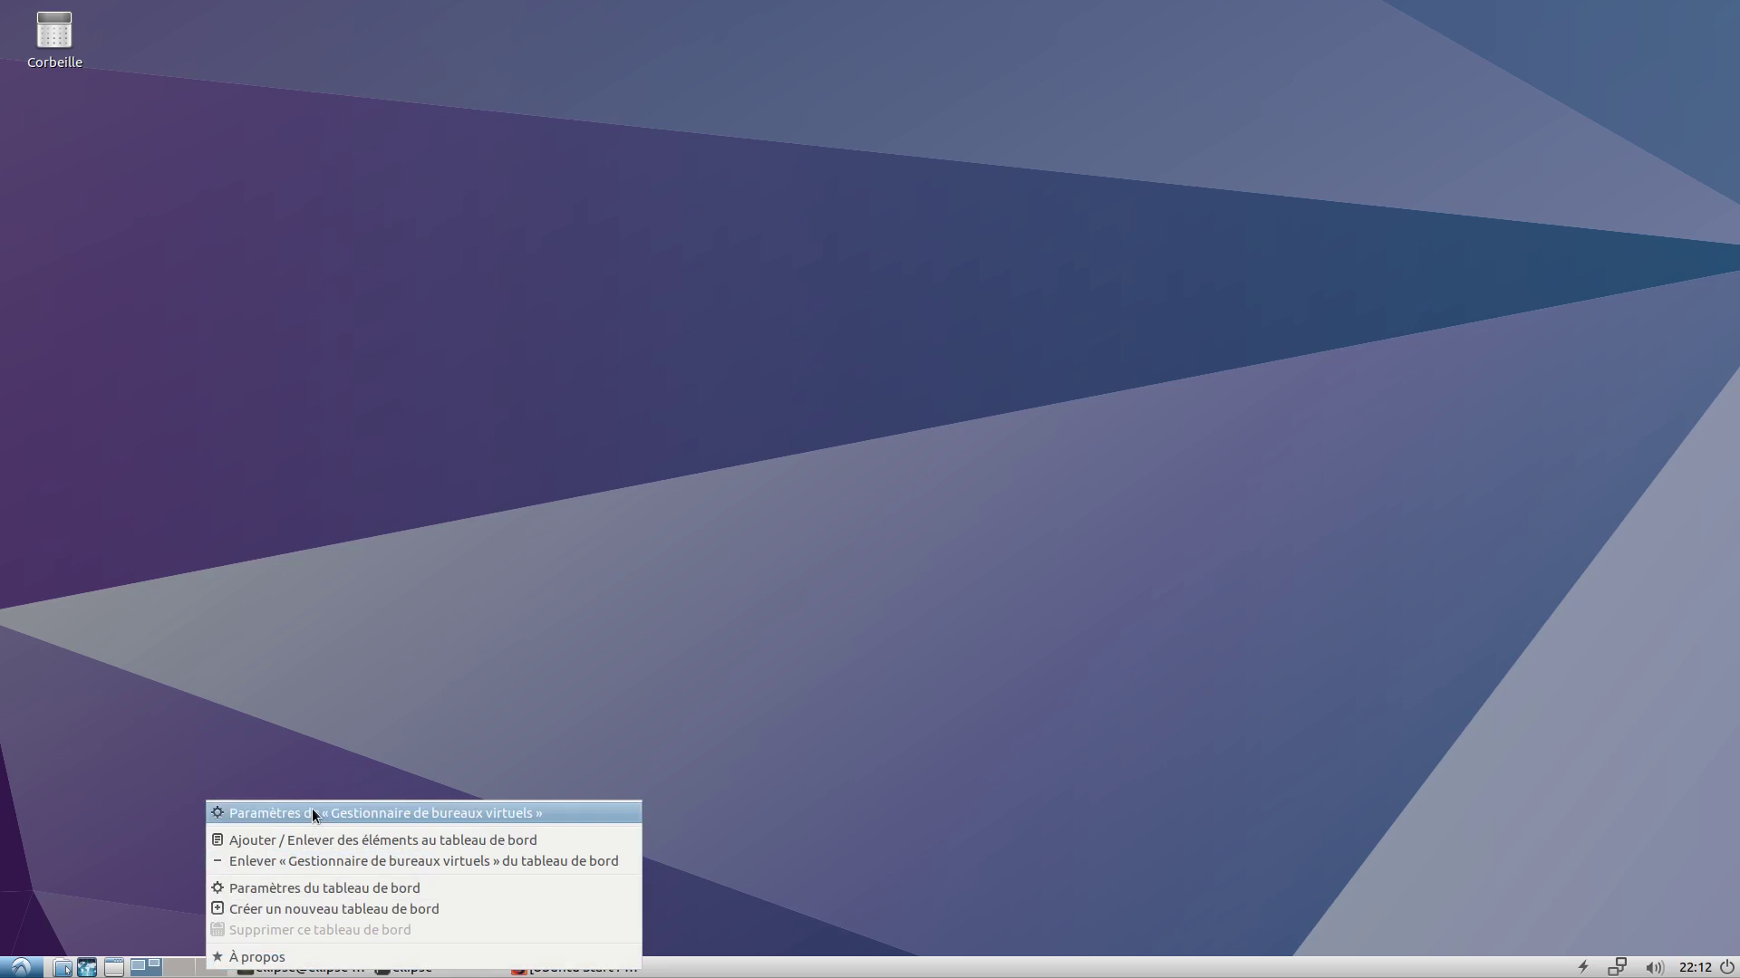
left_click(243, 790)
scroll(193, 960, "up", 1)
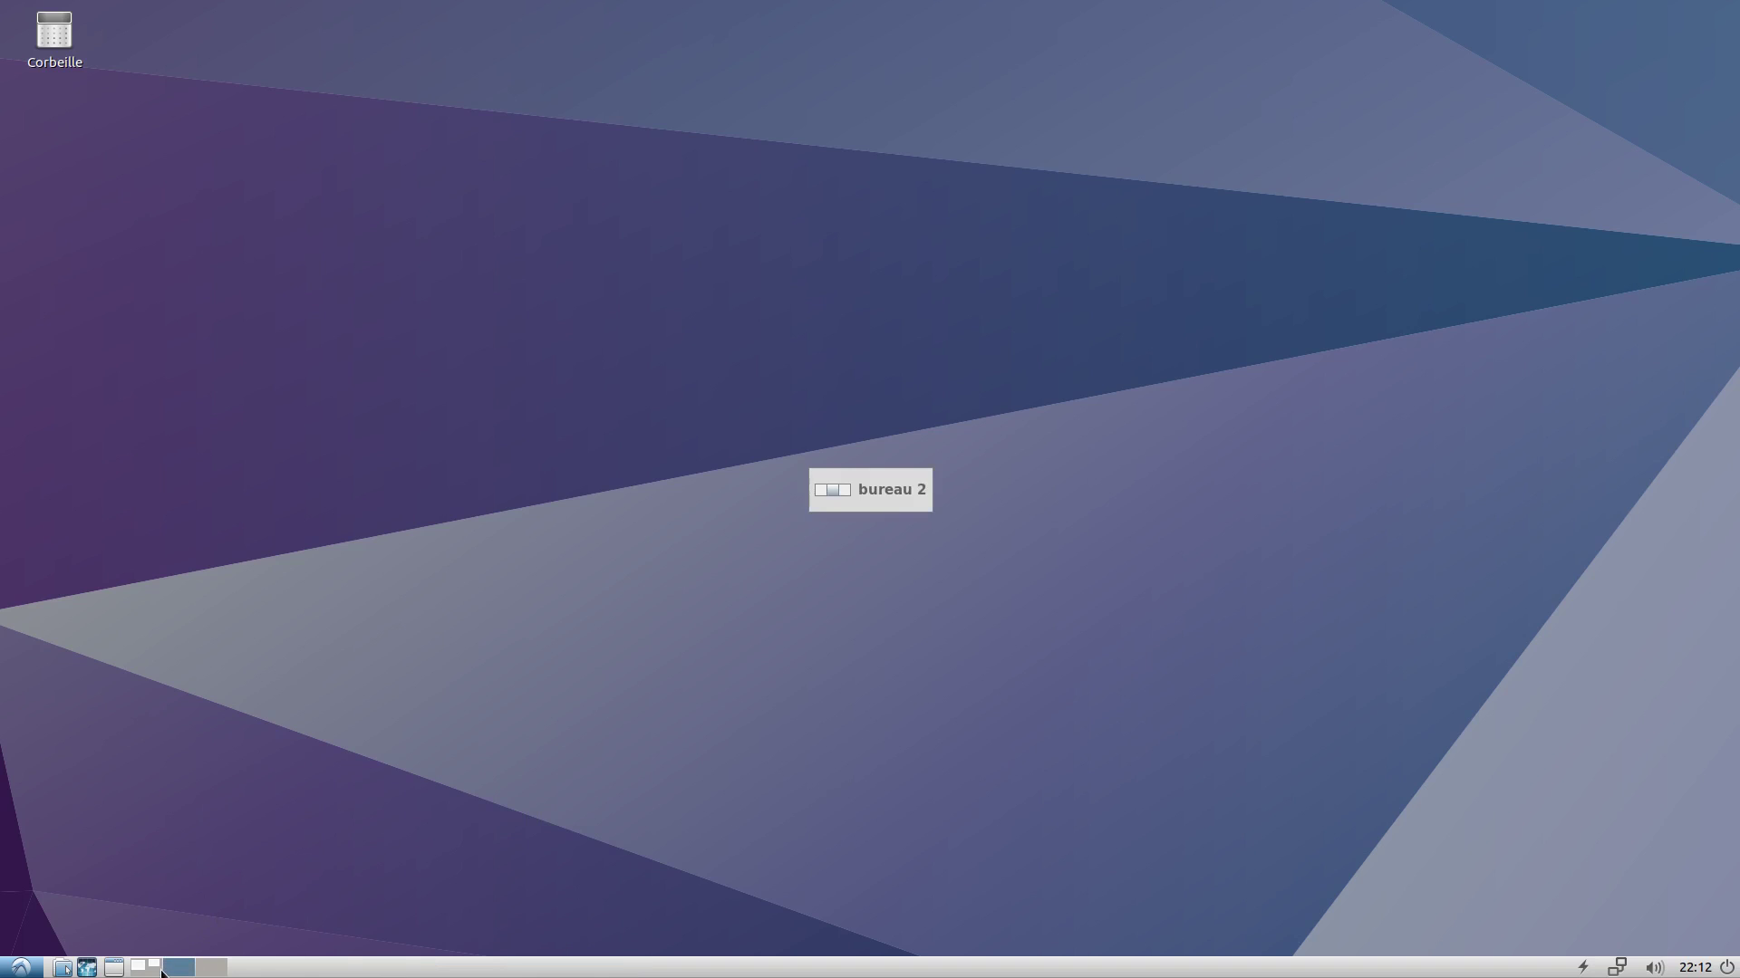
Open the virtual desktop manager's settings and raise the number of desktops to 7.
right_click(182, 972)
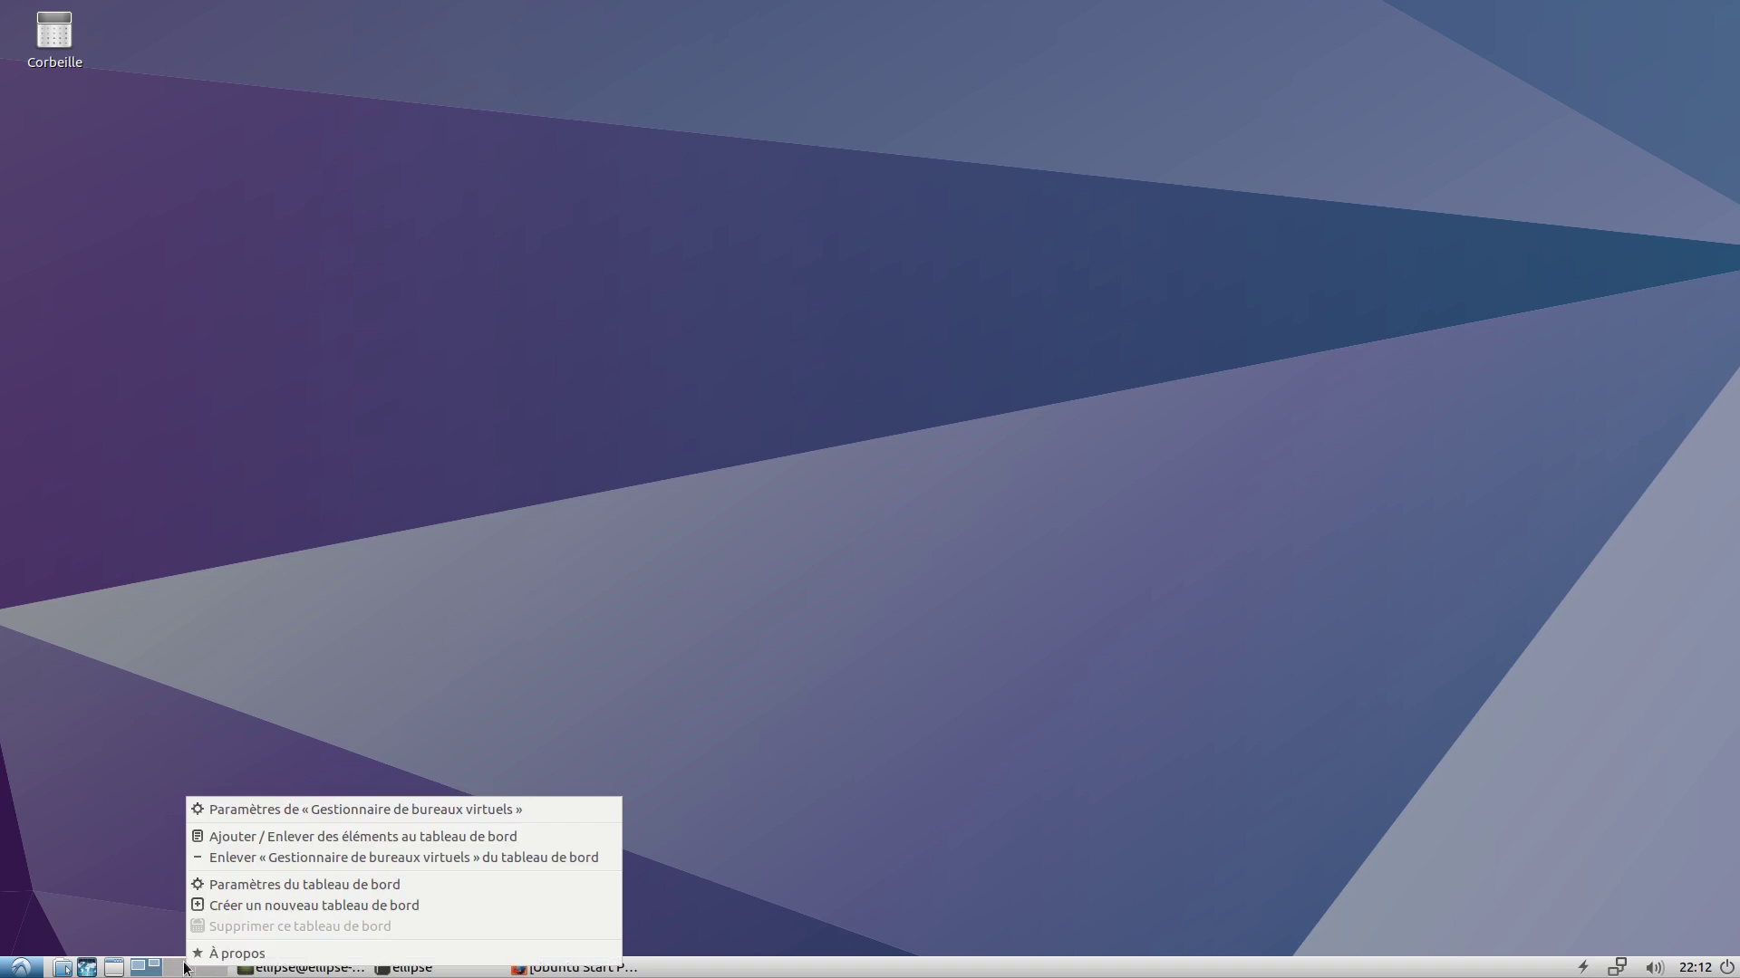
left_click(252, 812)
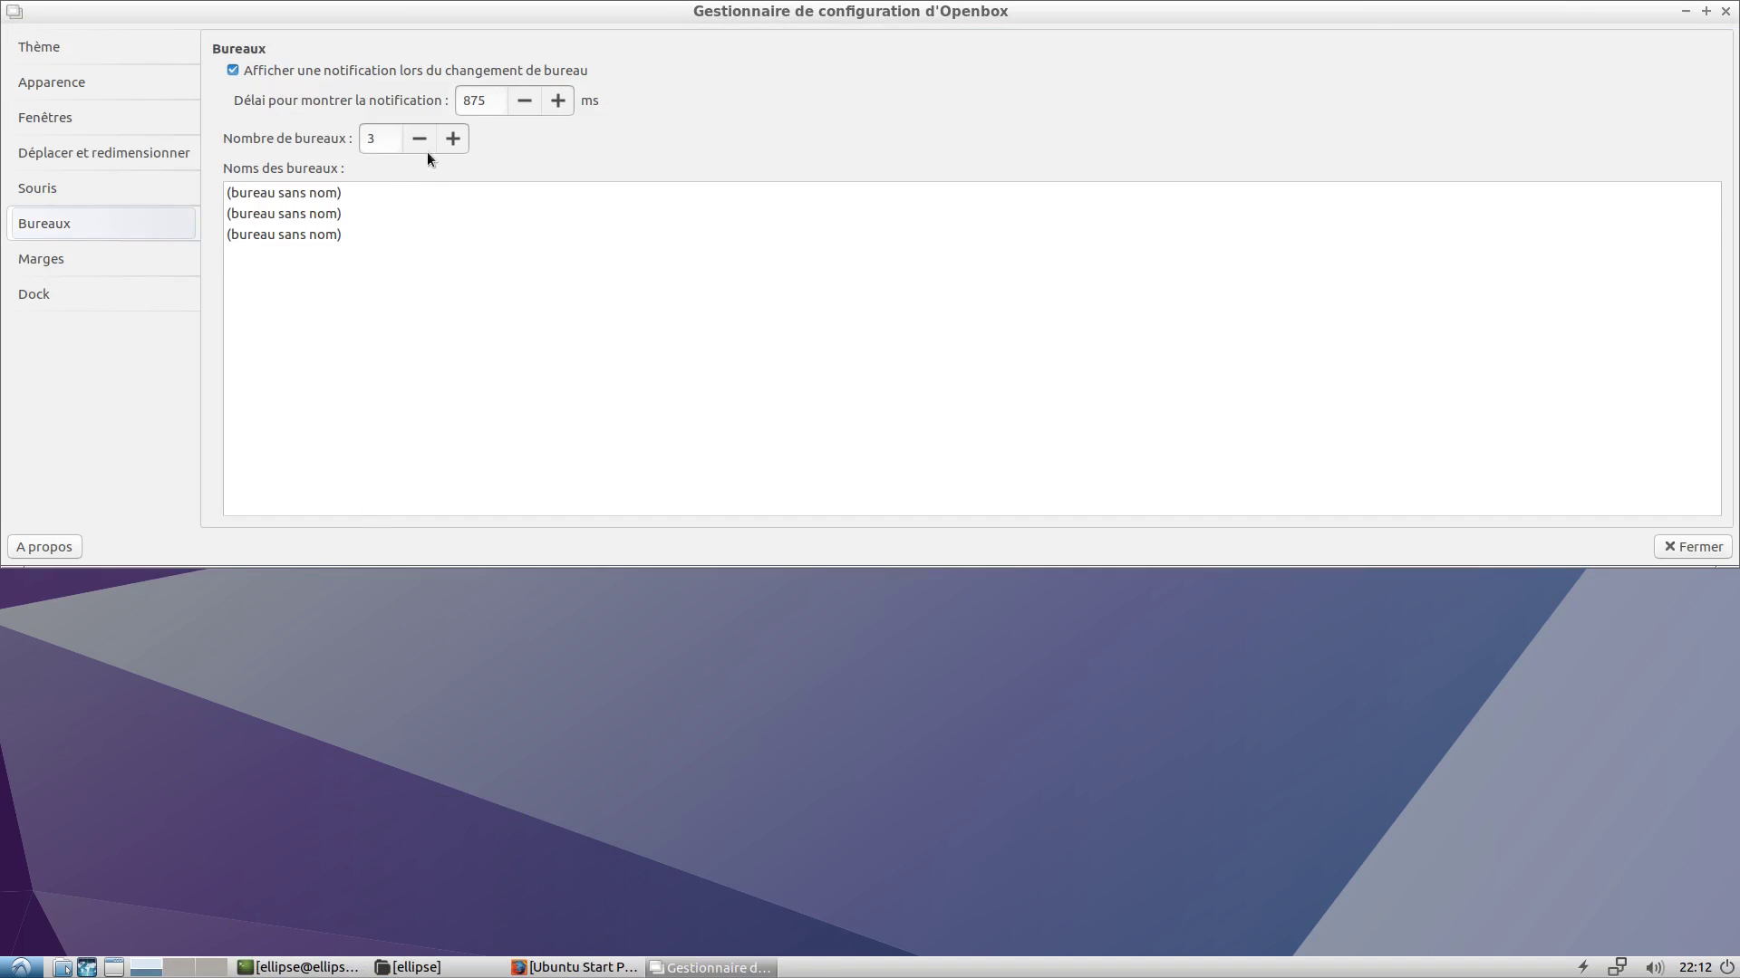
left_click(463, 145)
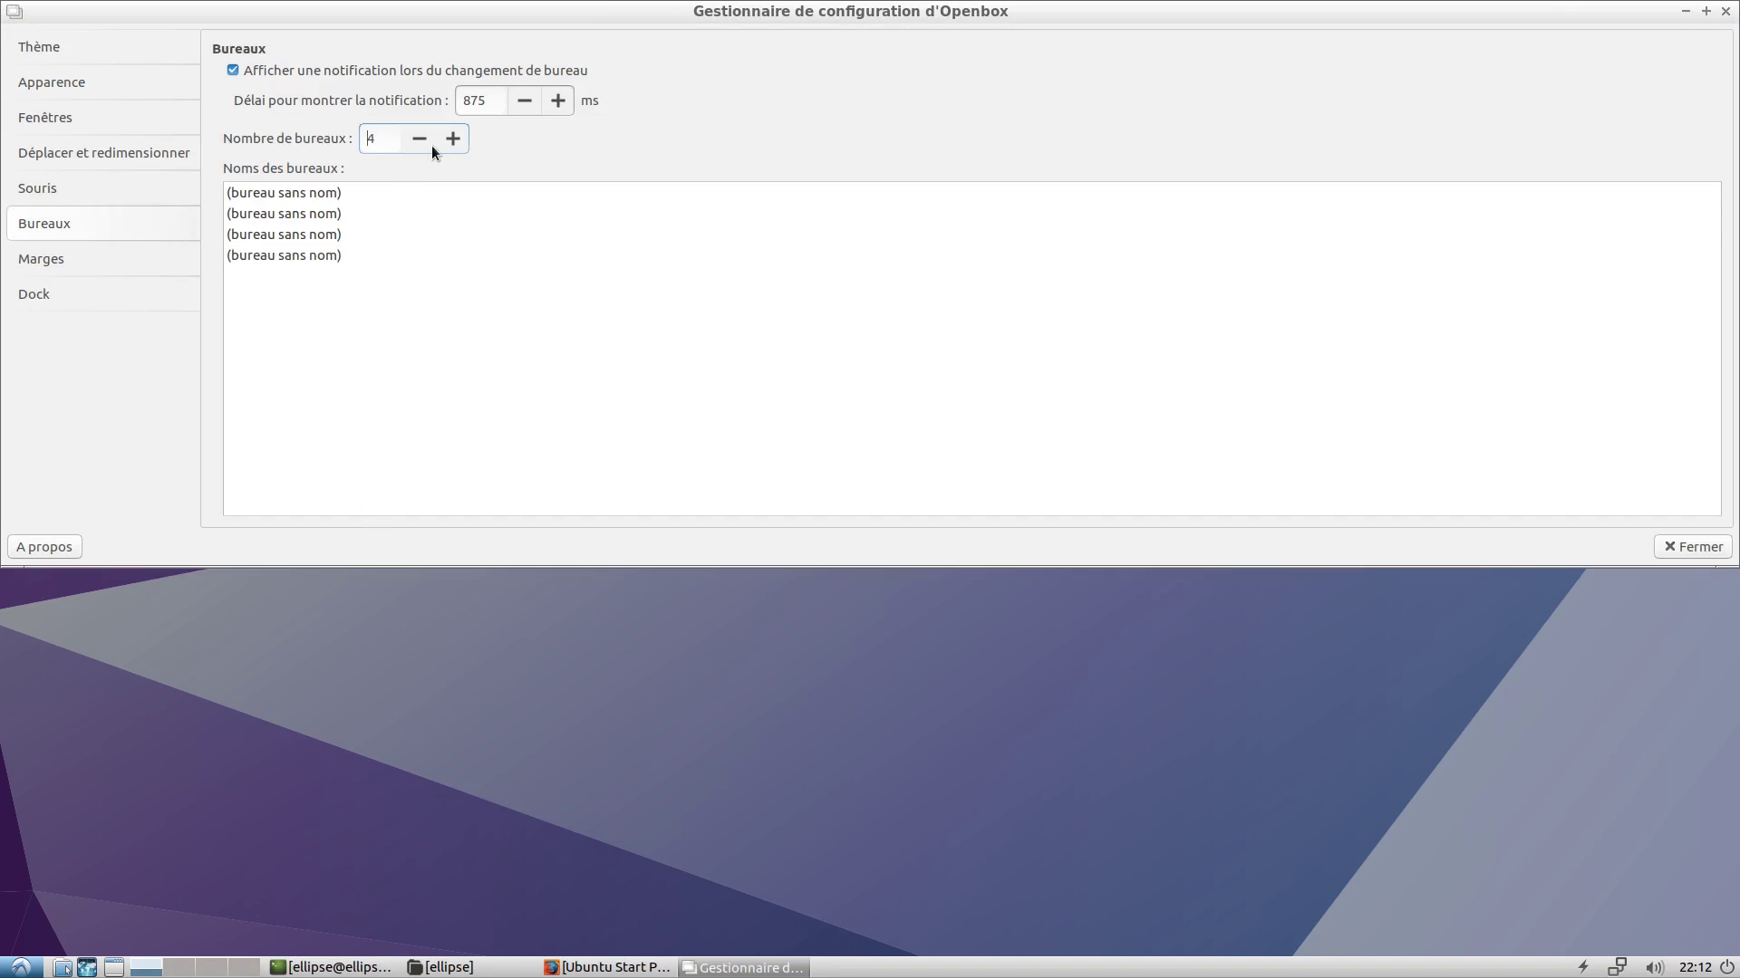
left_click(431, 145)
left_click(456, 144)
left_click(456, 144)
left_click(457, 144)
left_click(456, 144)
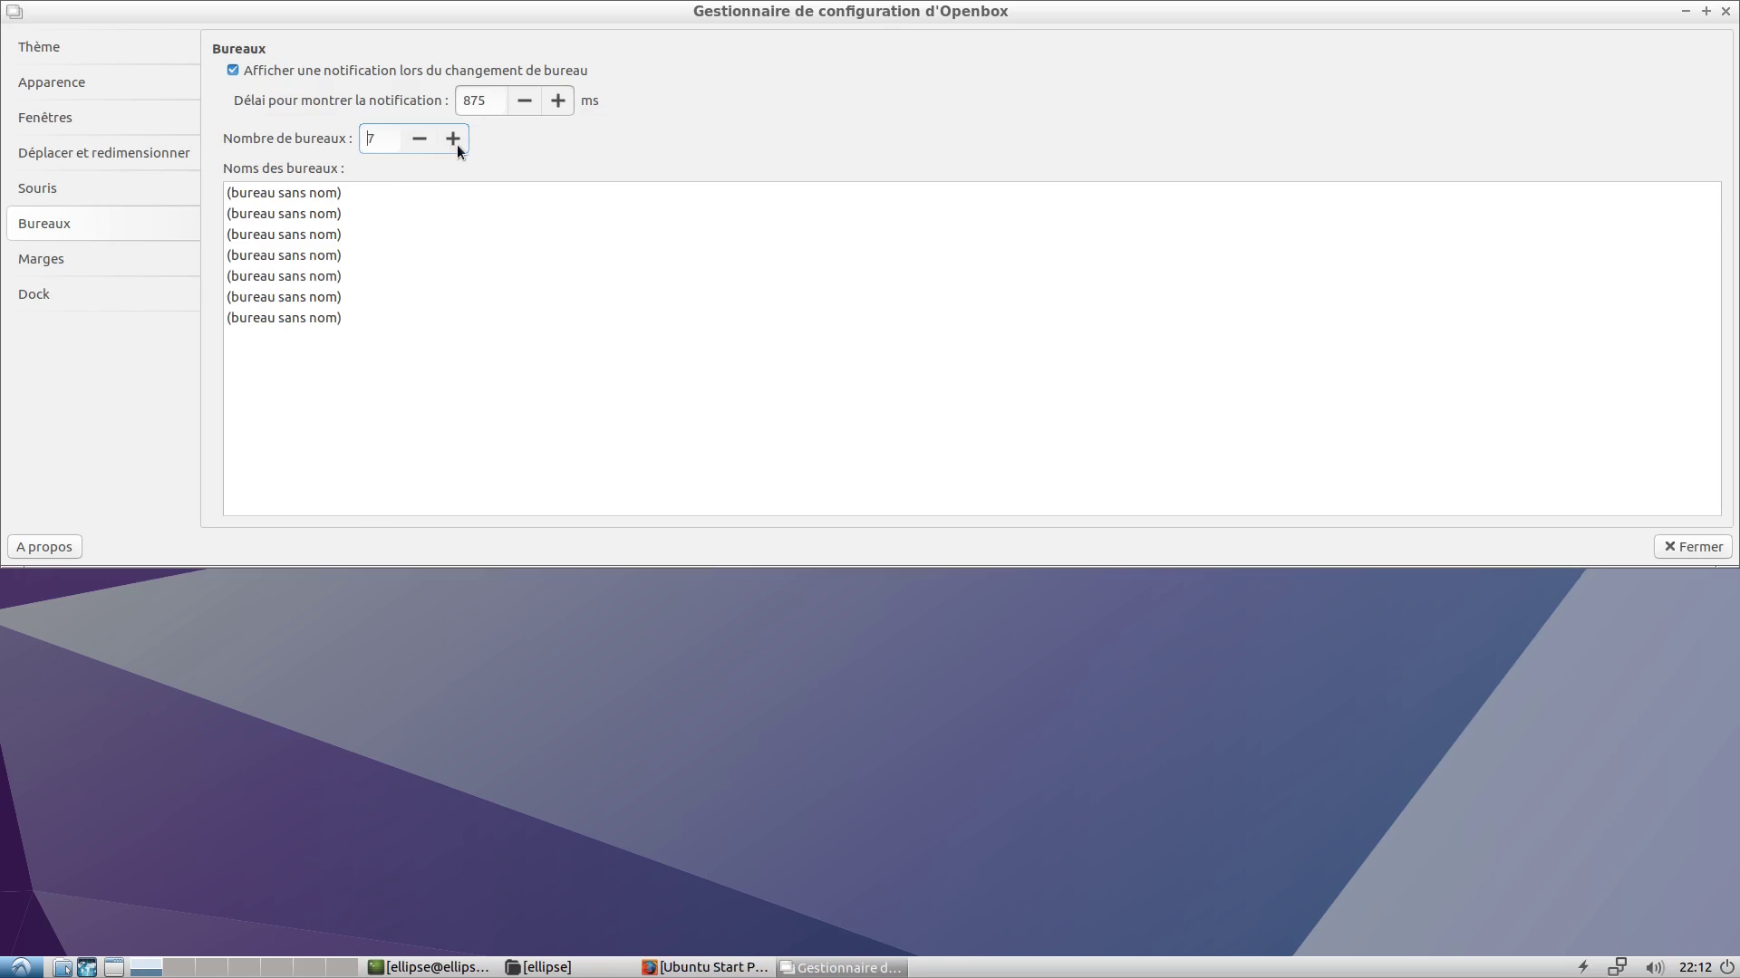
Reduce the number of desktops to 3 and close the Openbox configuration manager.
left_click(422, 142)
left_click(422, 141)
left_click(422, 141)
left_click(422, 142)
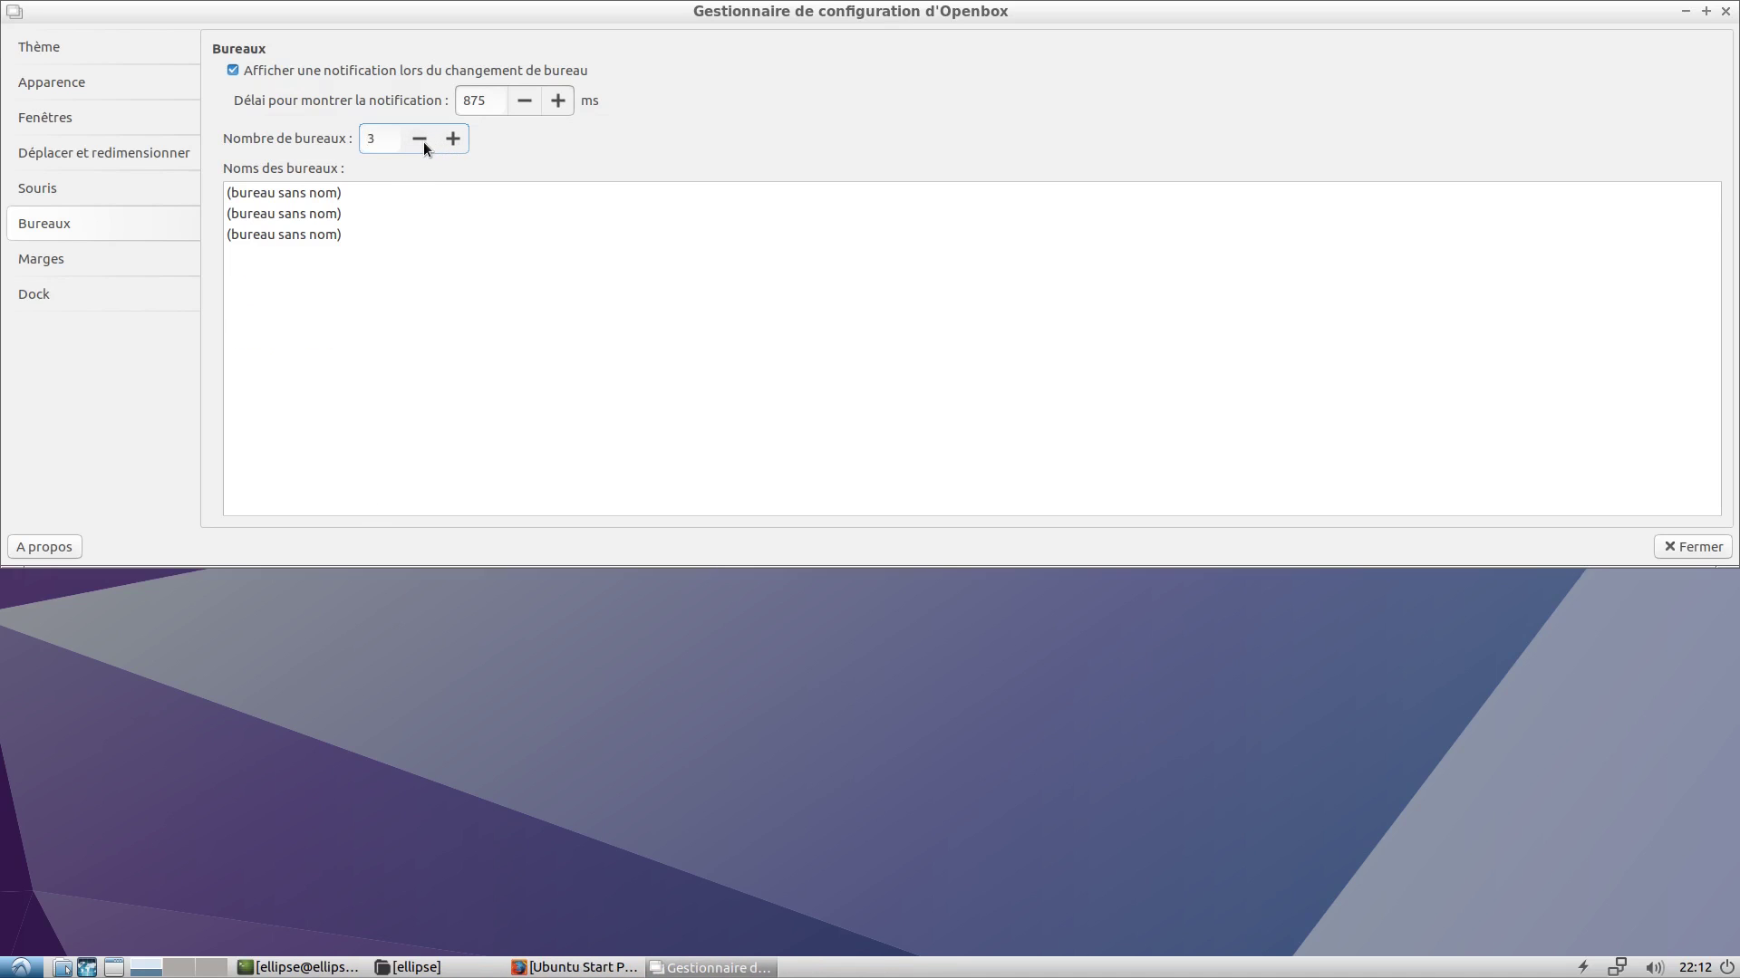
left_click(1714, 550)
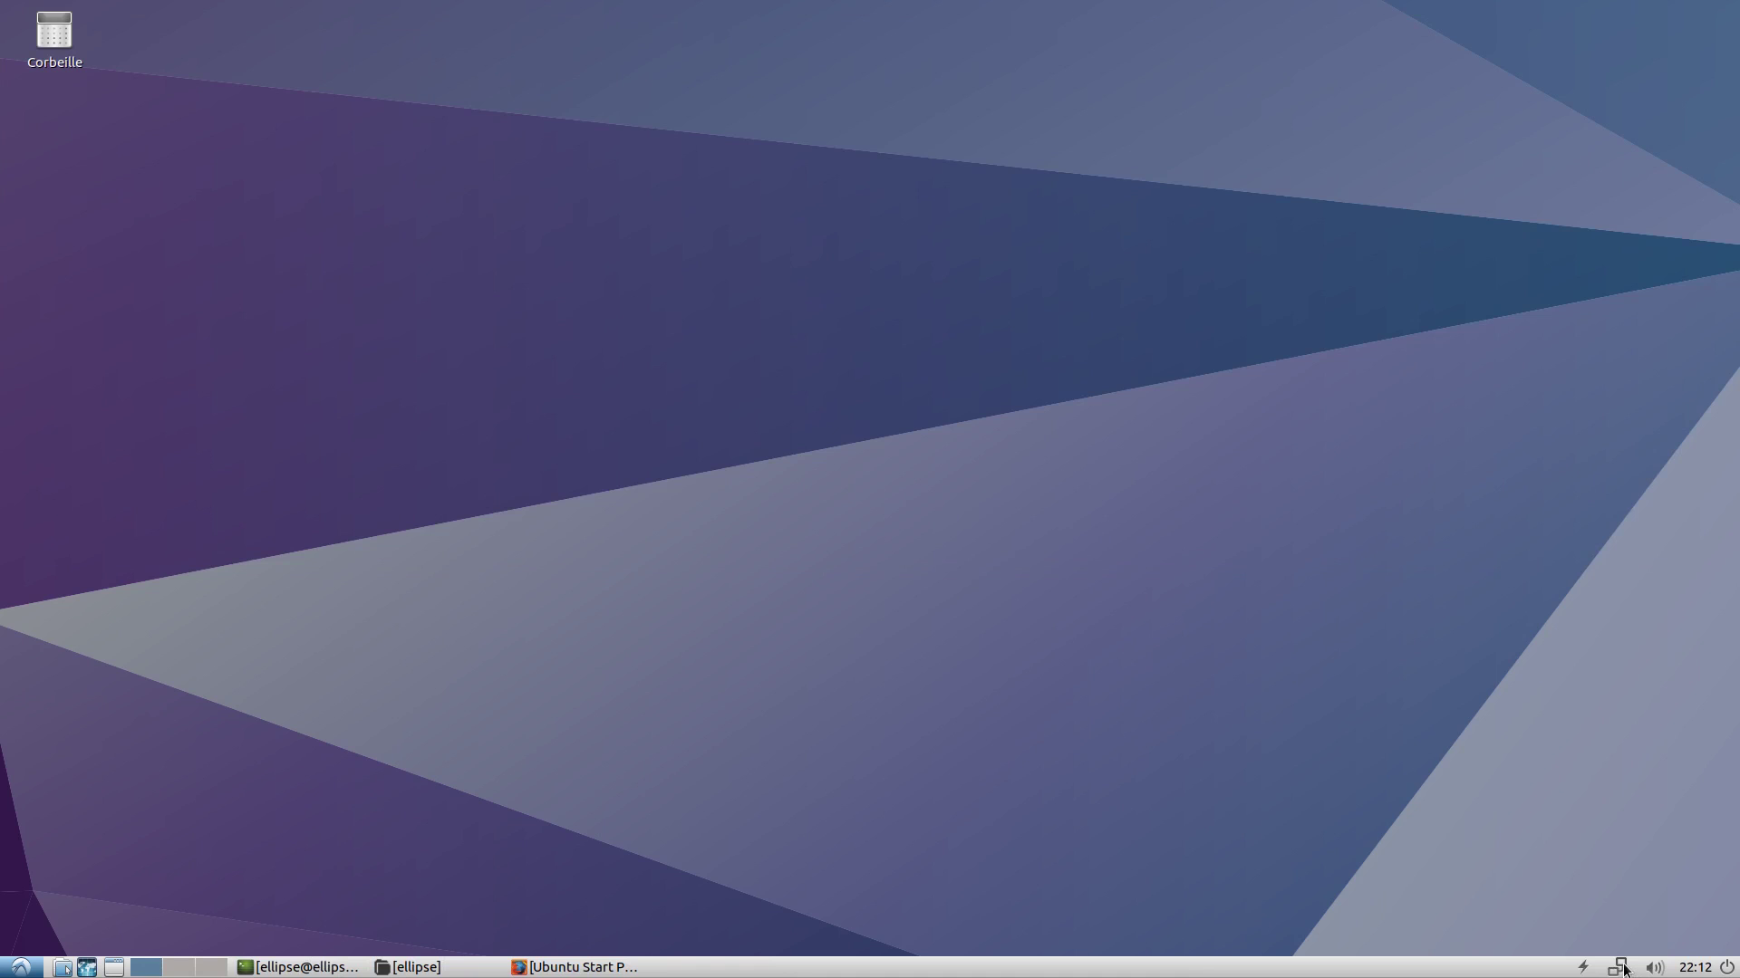
Display the sound volume controls and dismiss them without changing the level.
left_click(1658, 968)
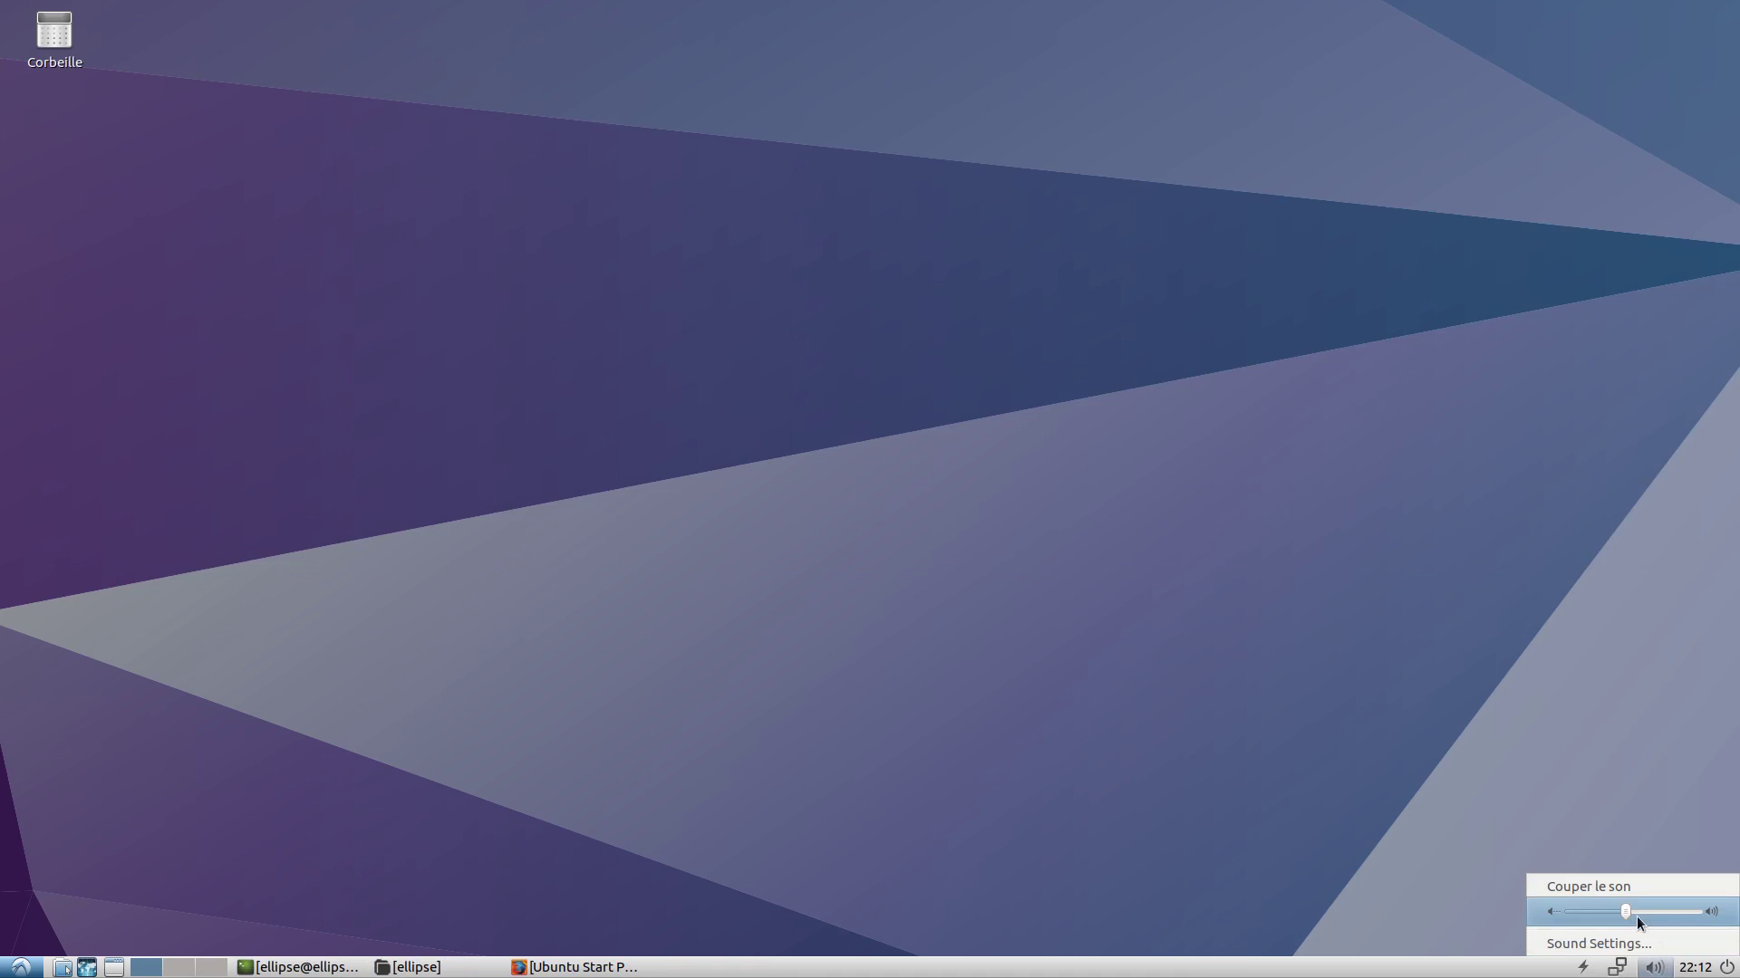
left_click(1453, 777)
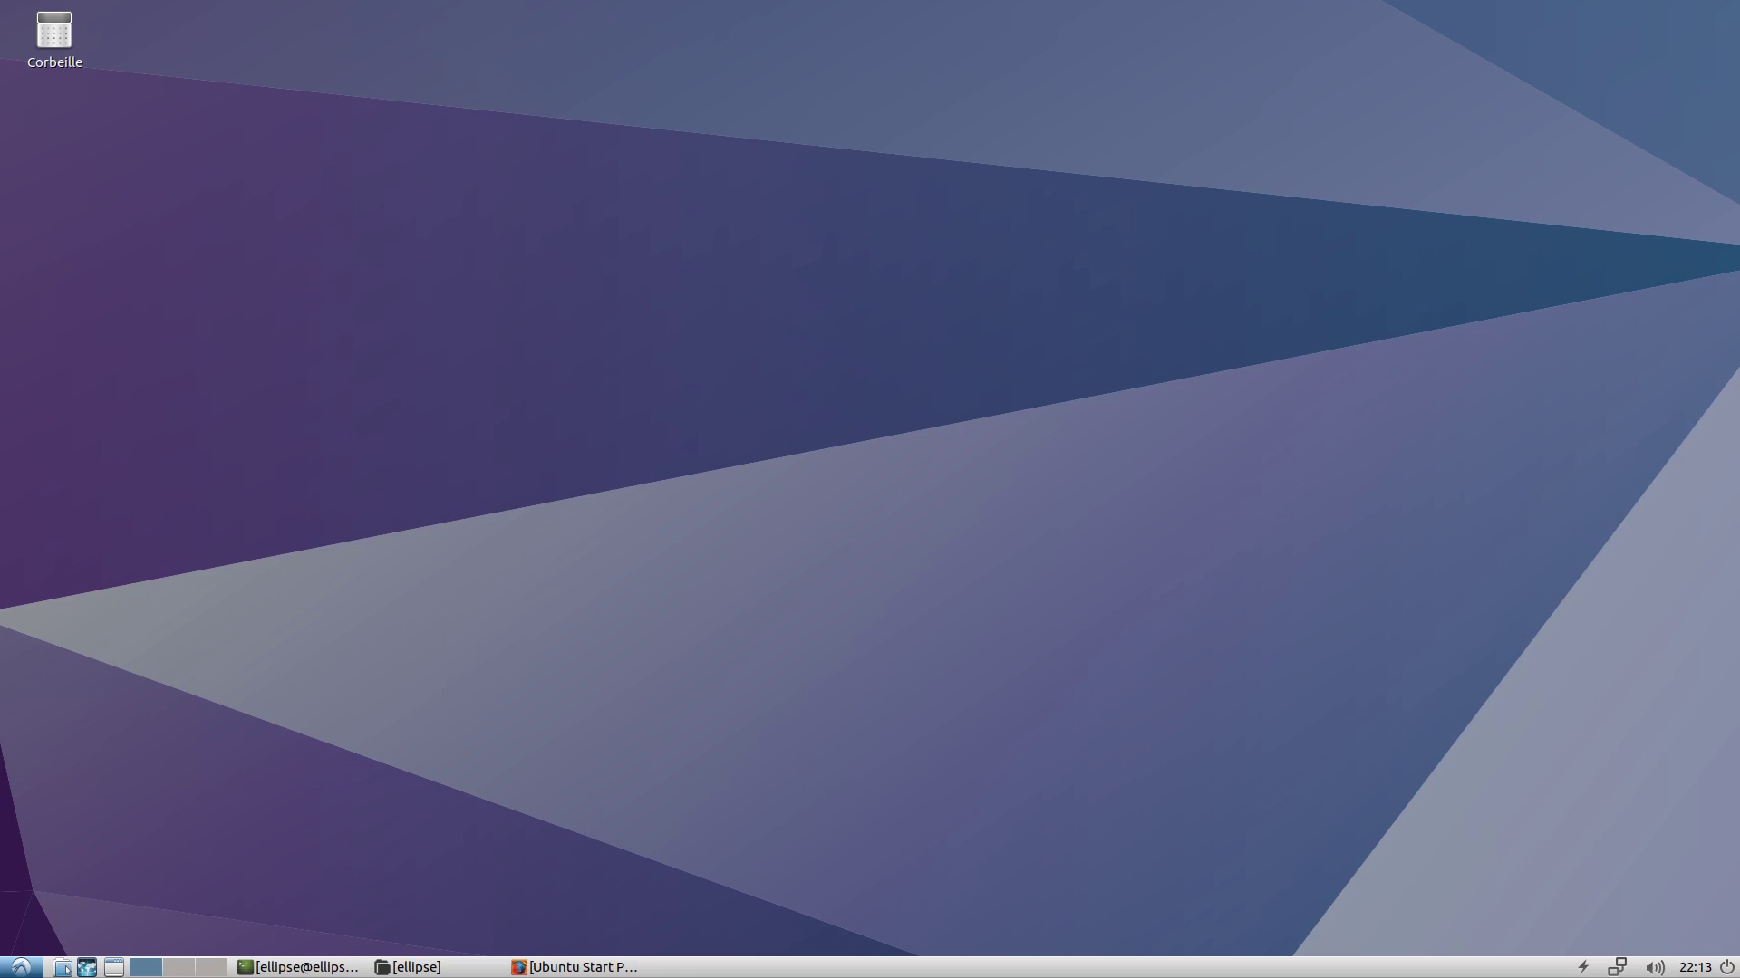
Restore the Firefox window, move it towards the desktop's upper left, and show the browser's version information under À propos de Firefox.
left_click(575, 968)
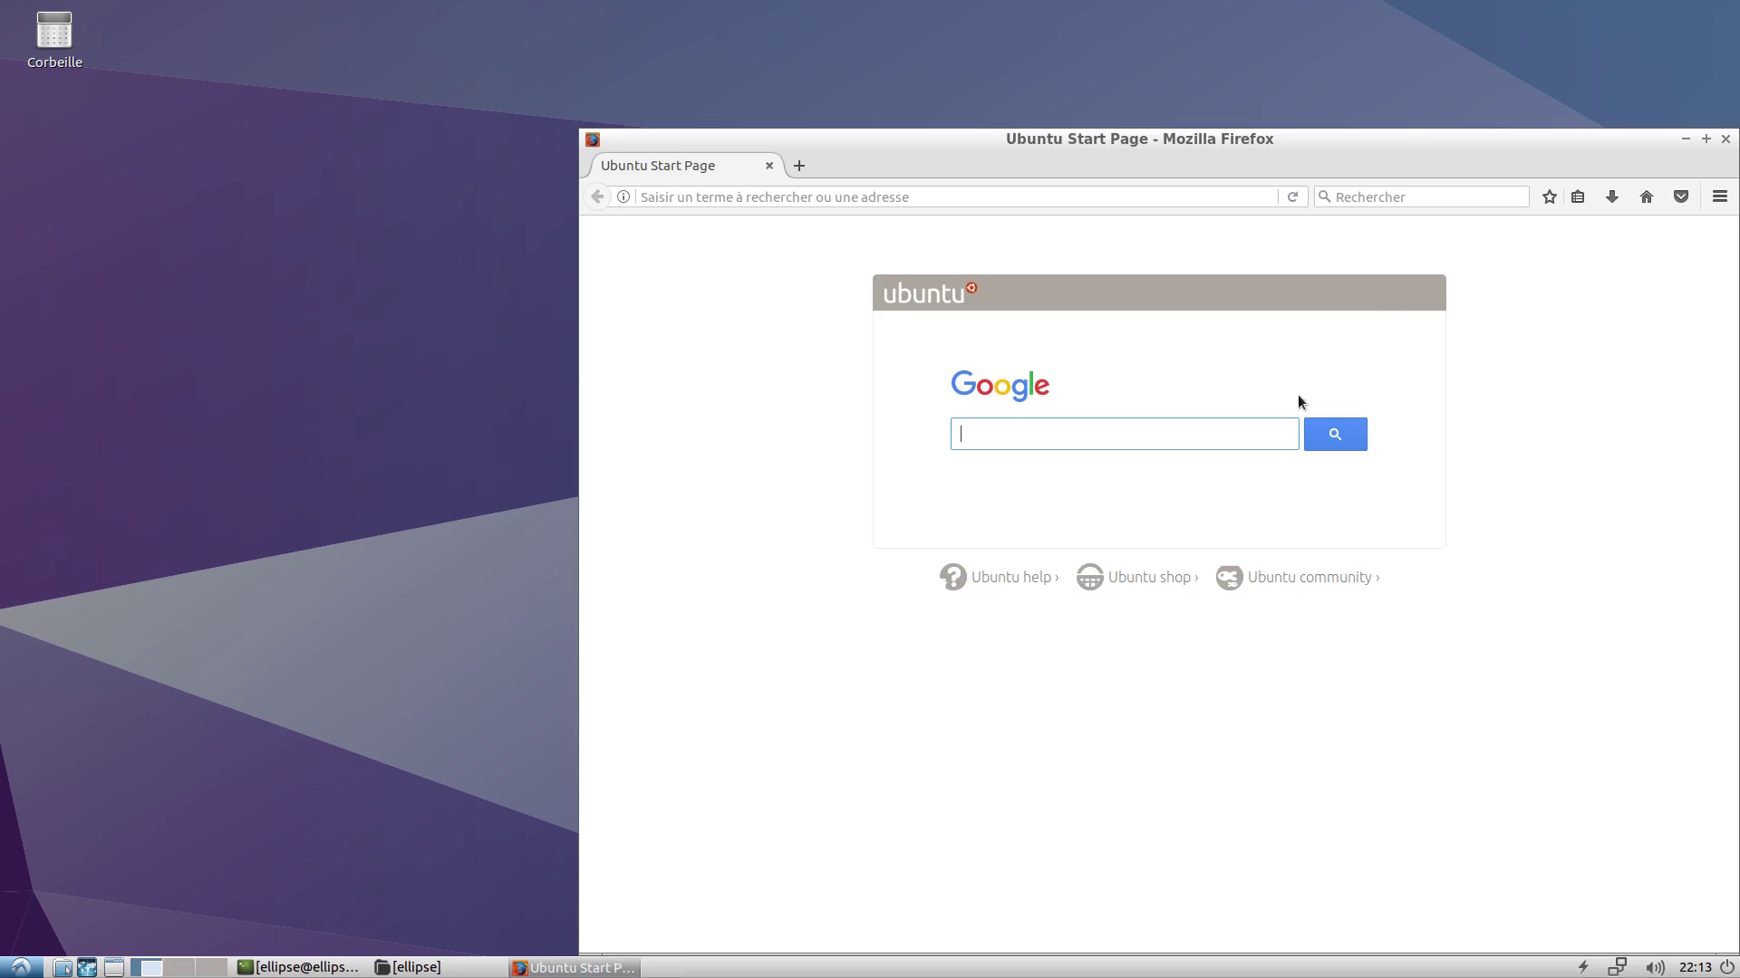
left_click_drag(1477, 159, 1056, 48)
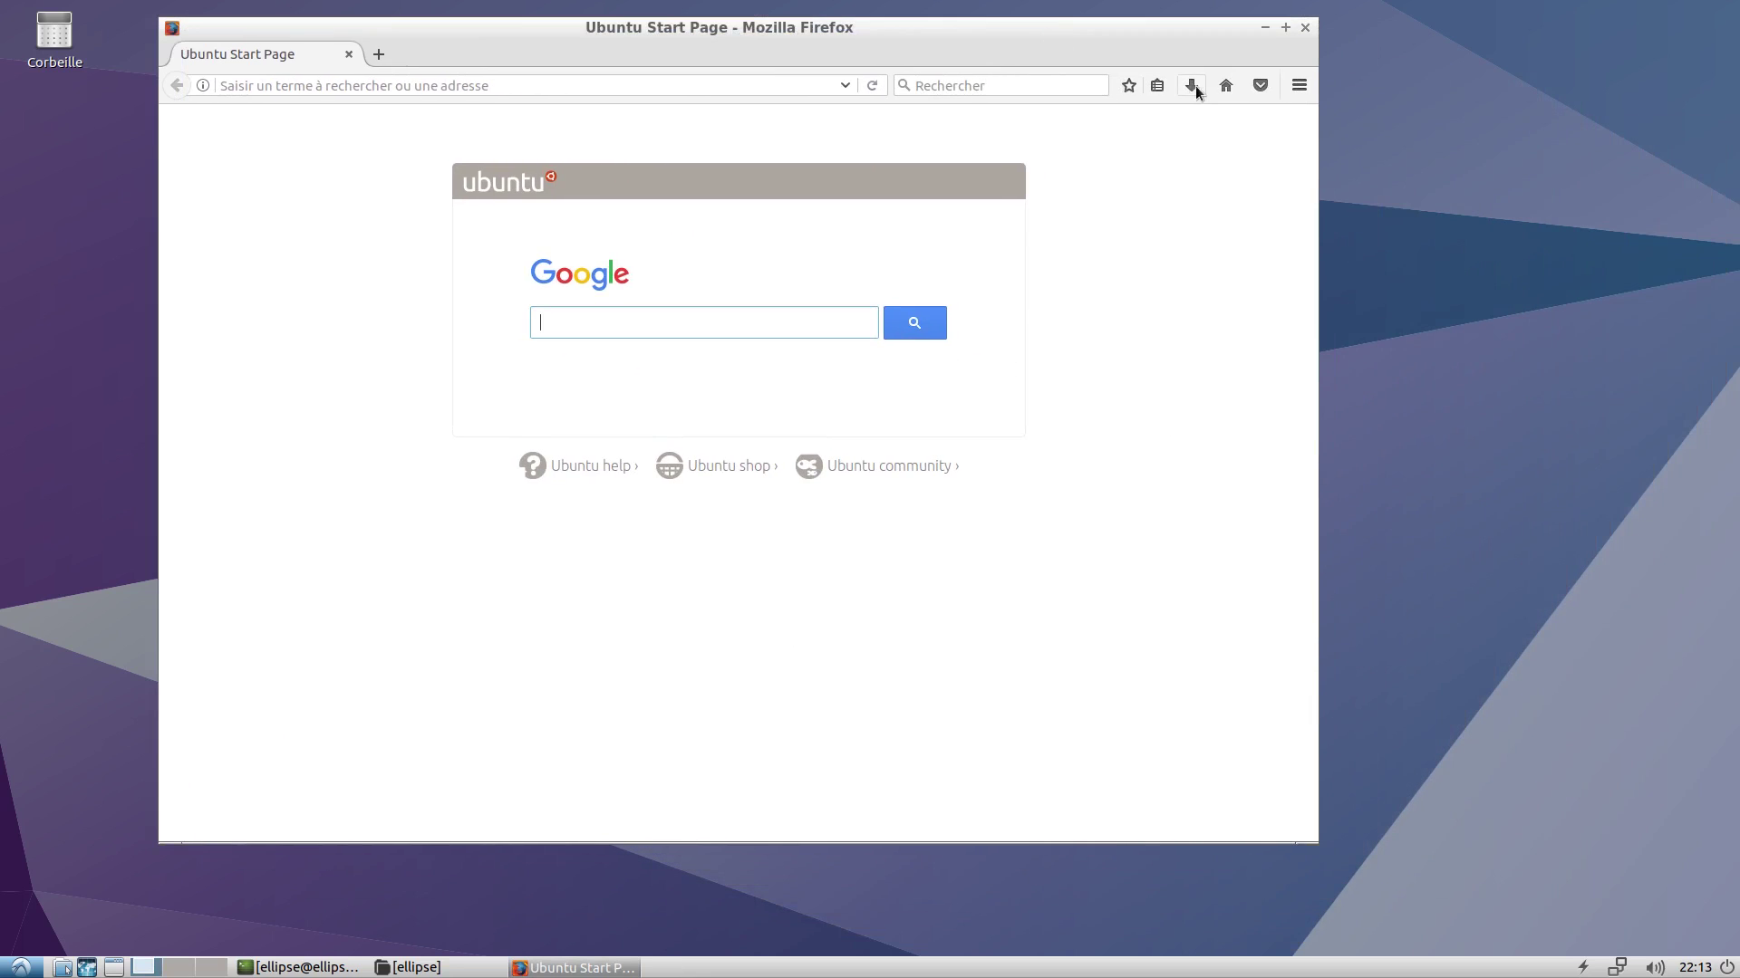
left_click(1297, 89)
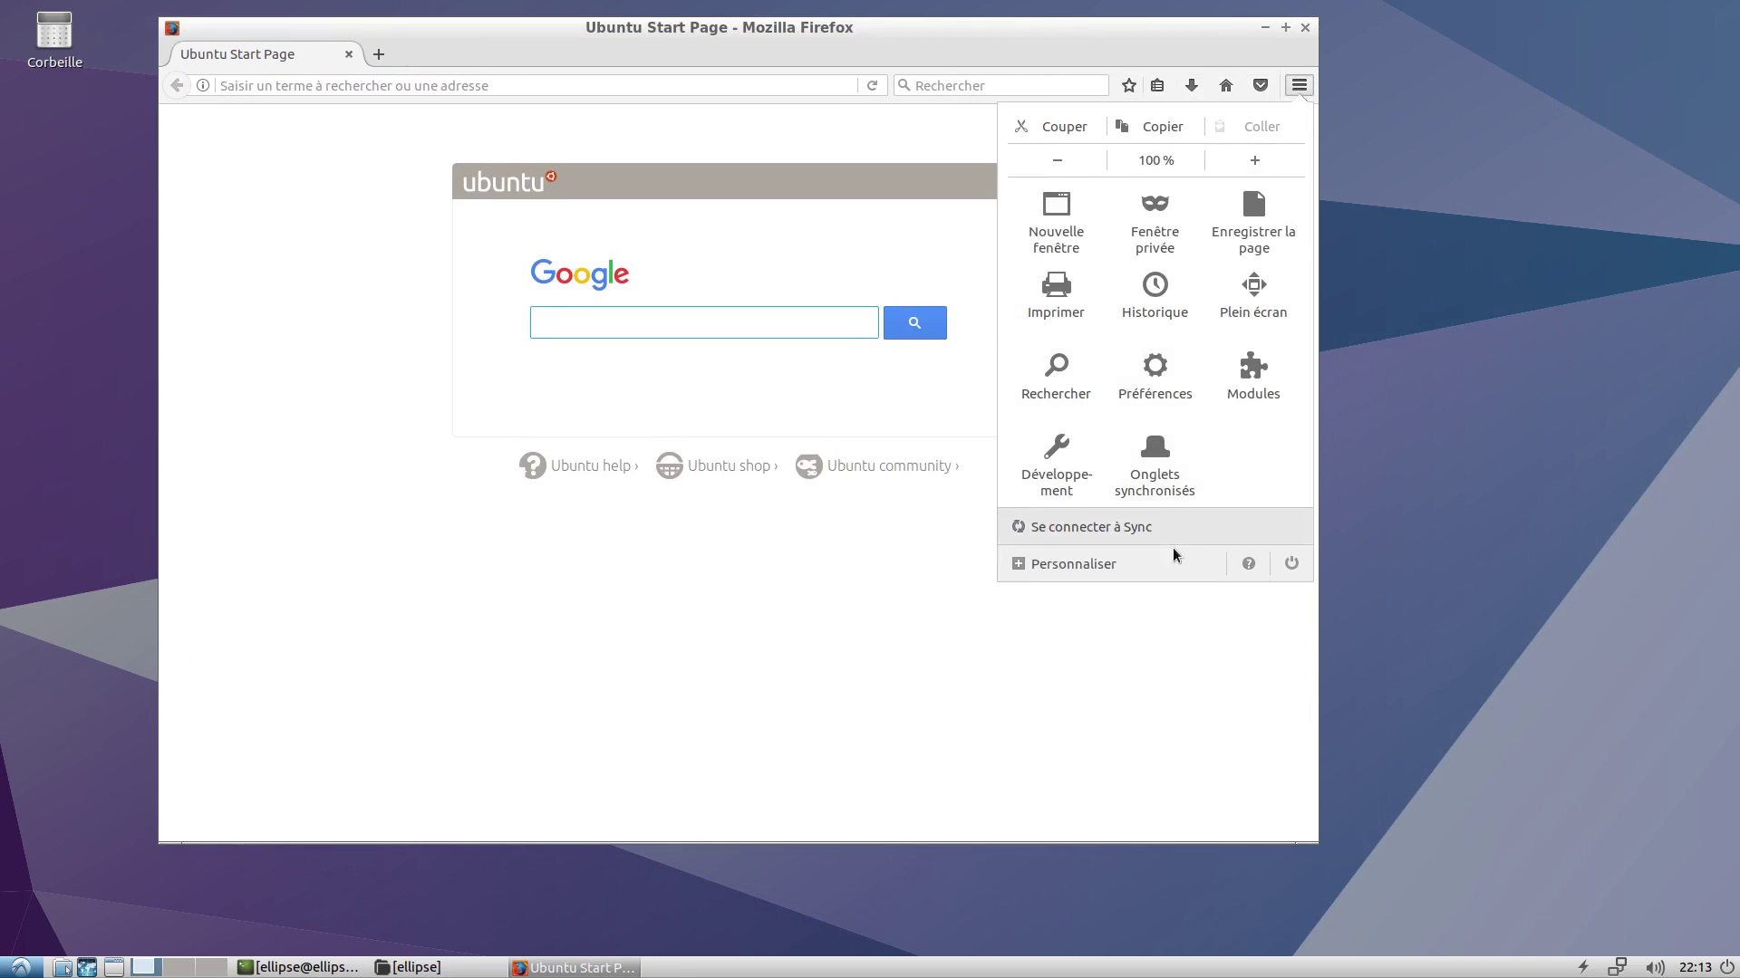
left_click(1238, 568)
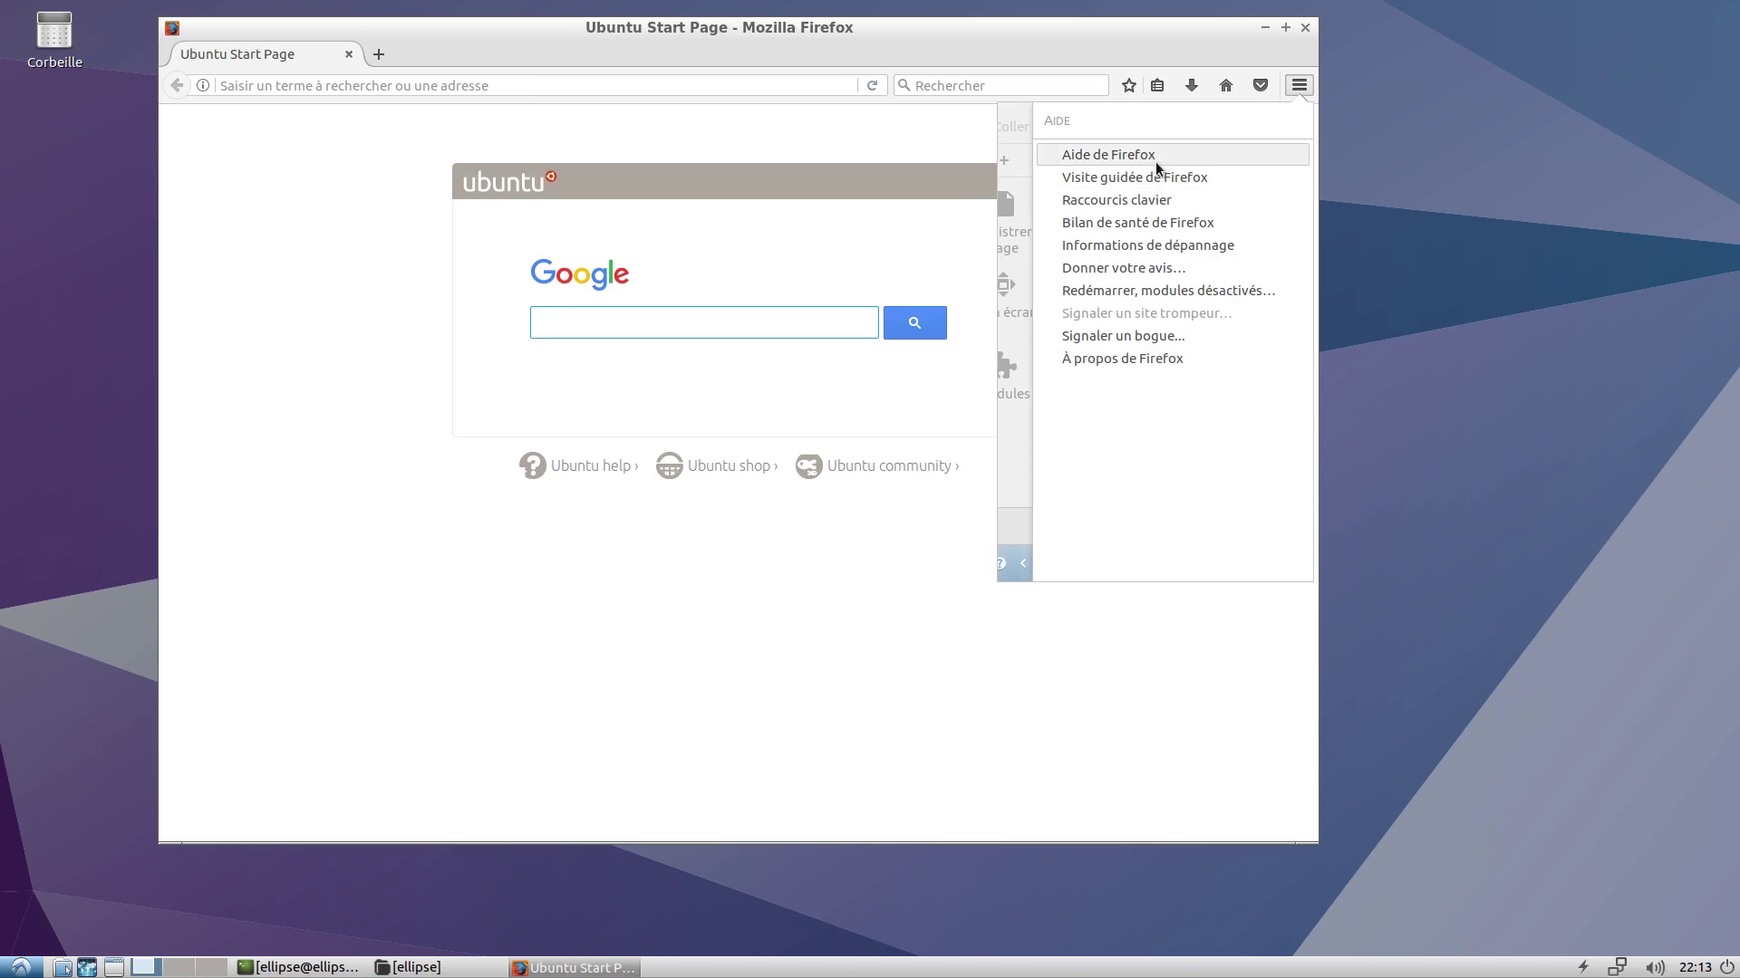
left_click(1136, 361)
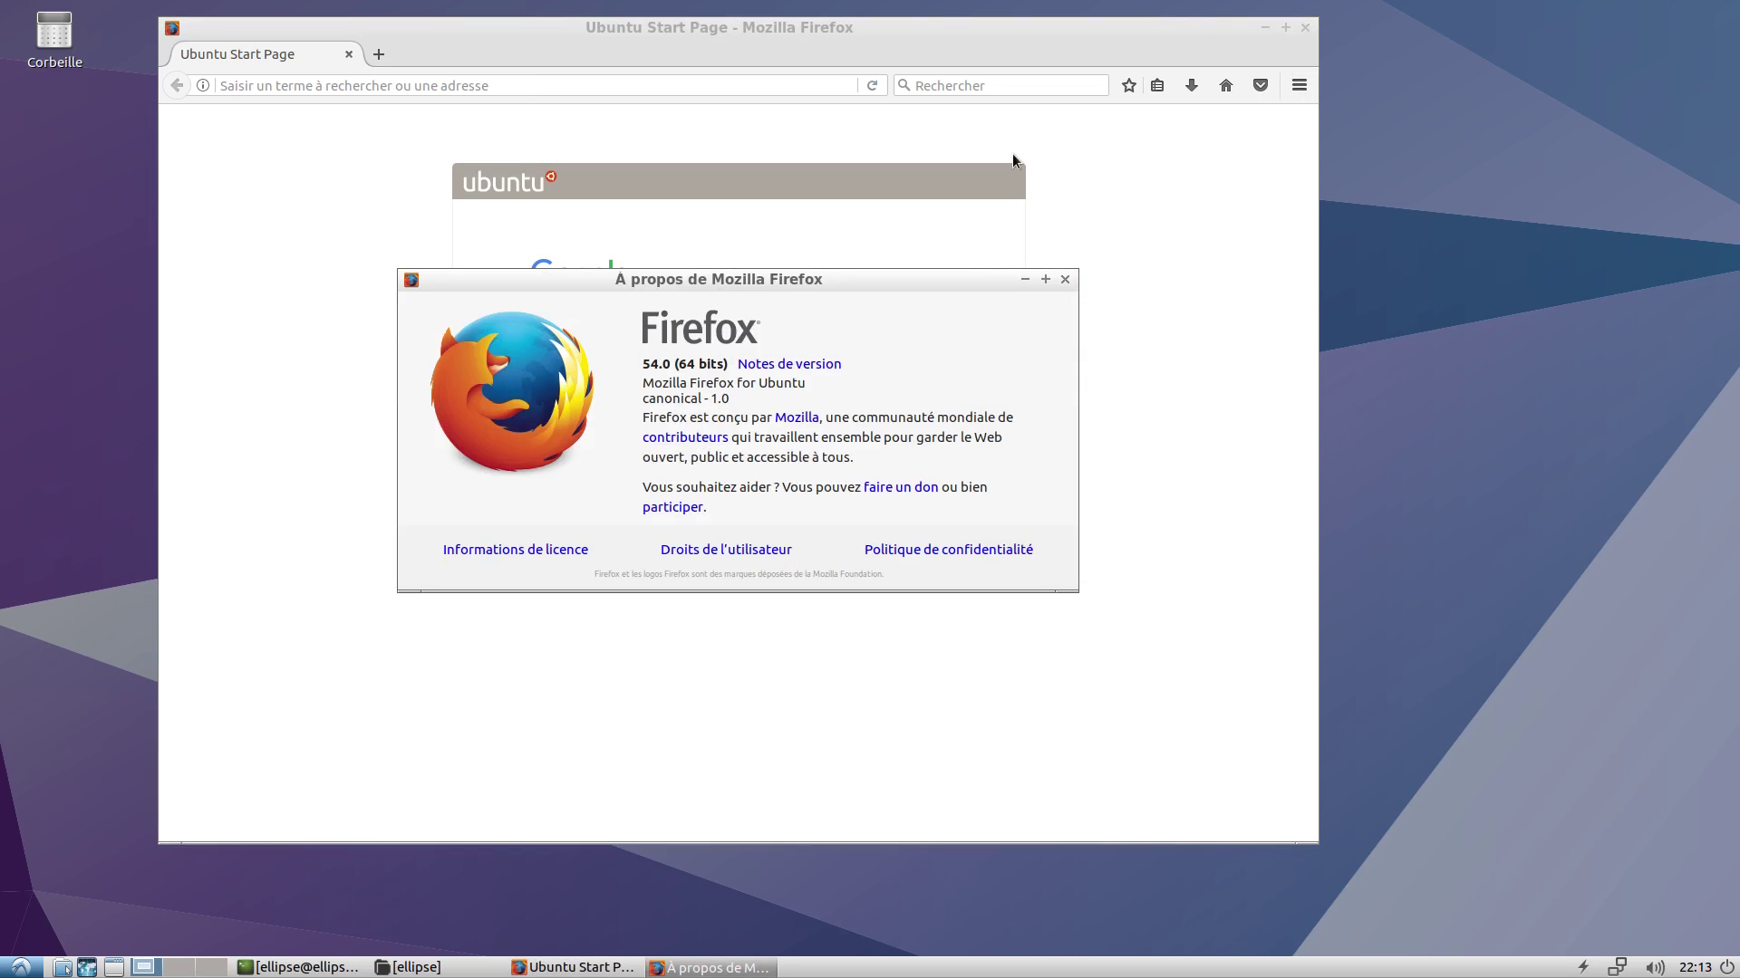
Close the Firefox version information and minimise the browser window.
left_click(1058, 280)
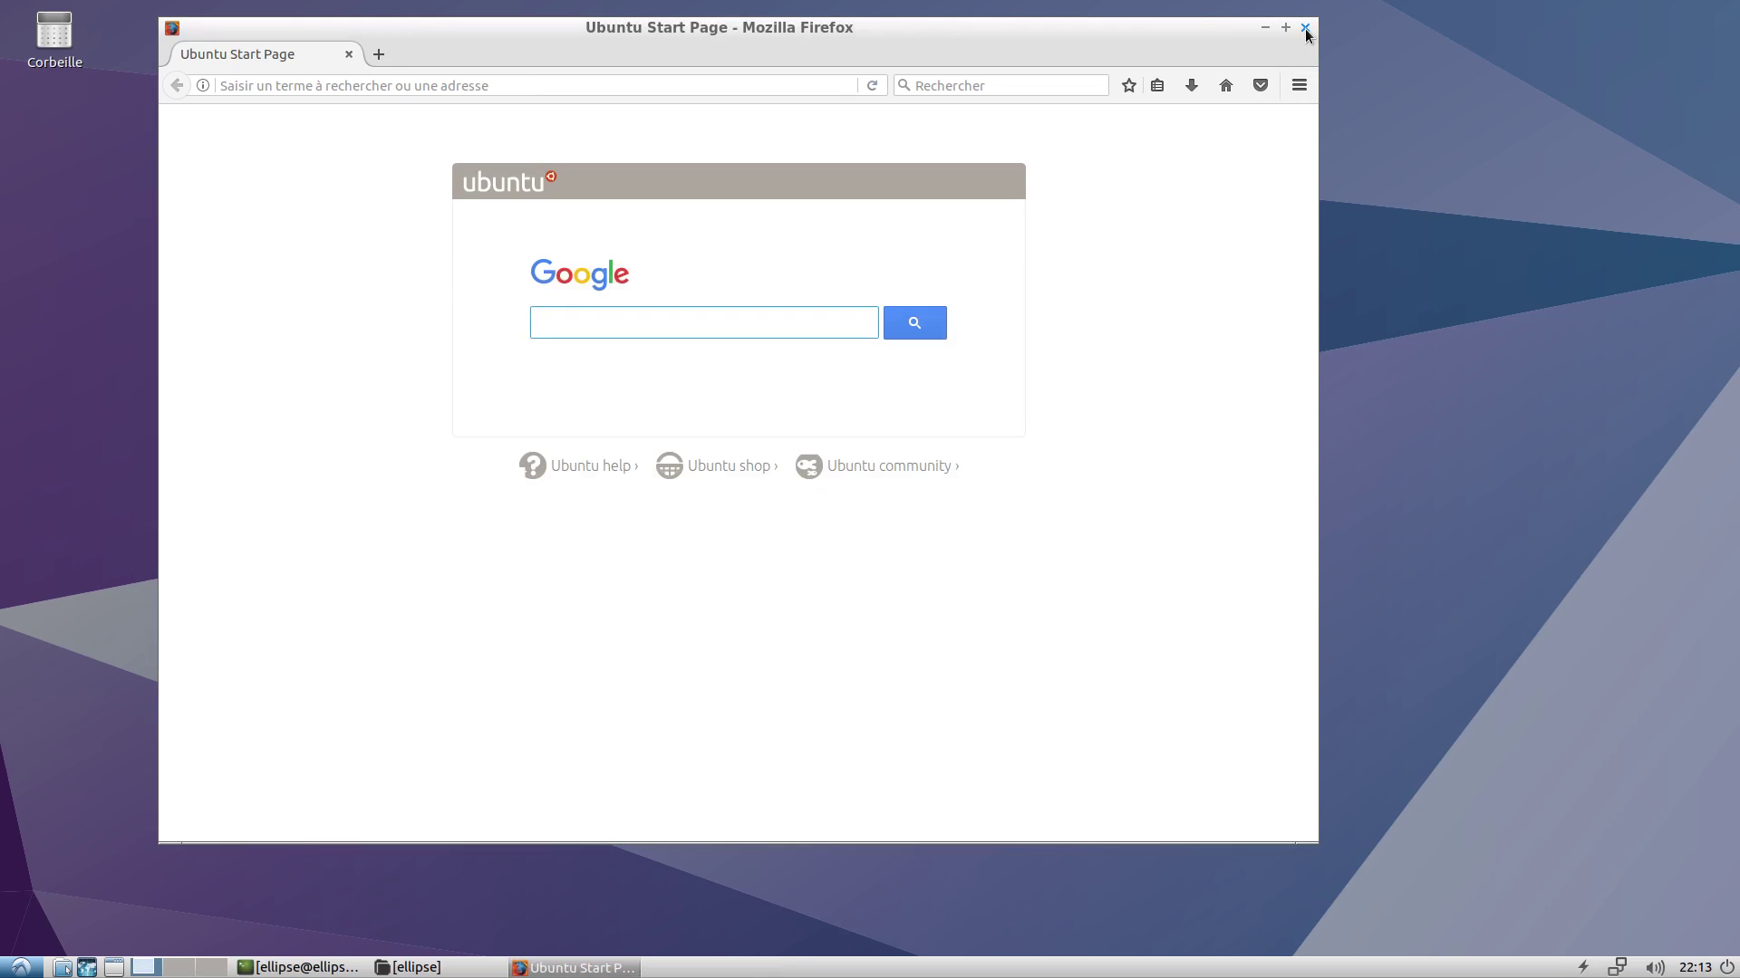
left_click(1264, 27)
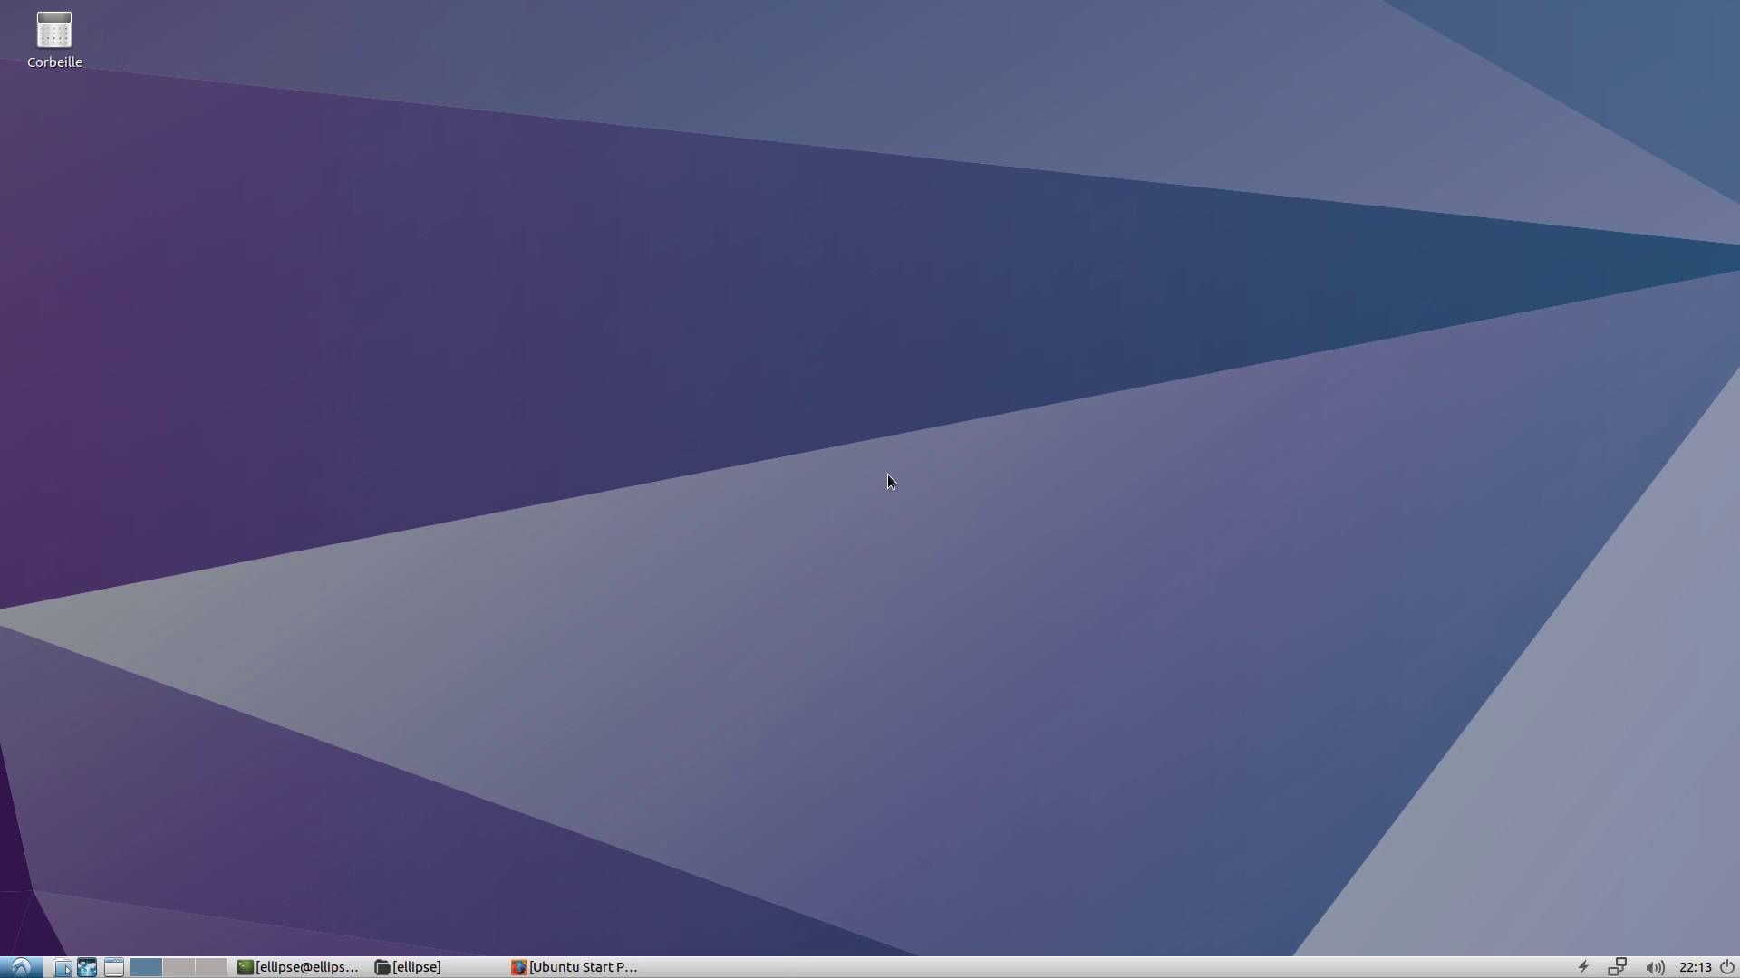
Open the Leafpad text editor from Accessoires, write "bonjour", and close it without saving.
left_click(20, 967)
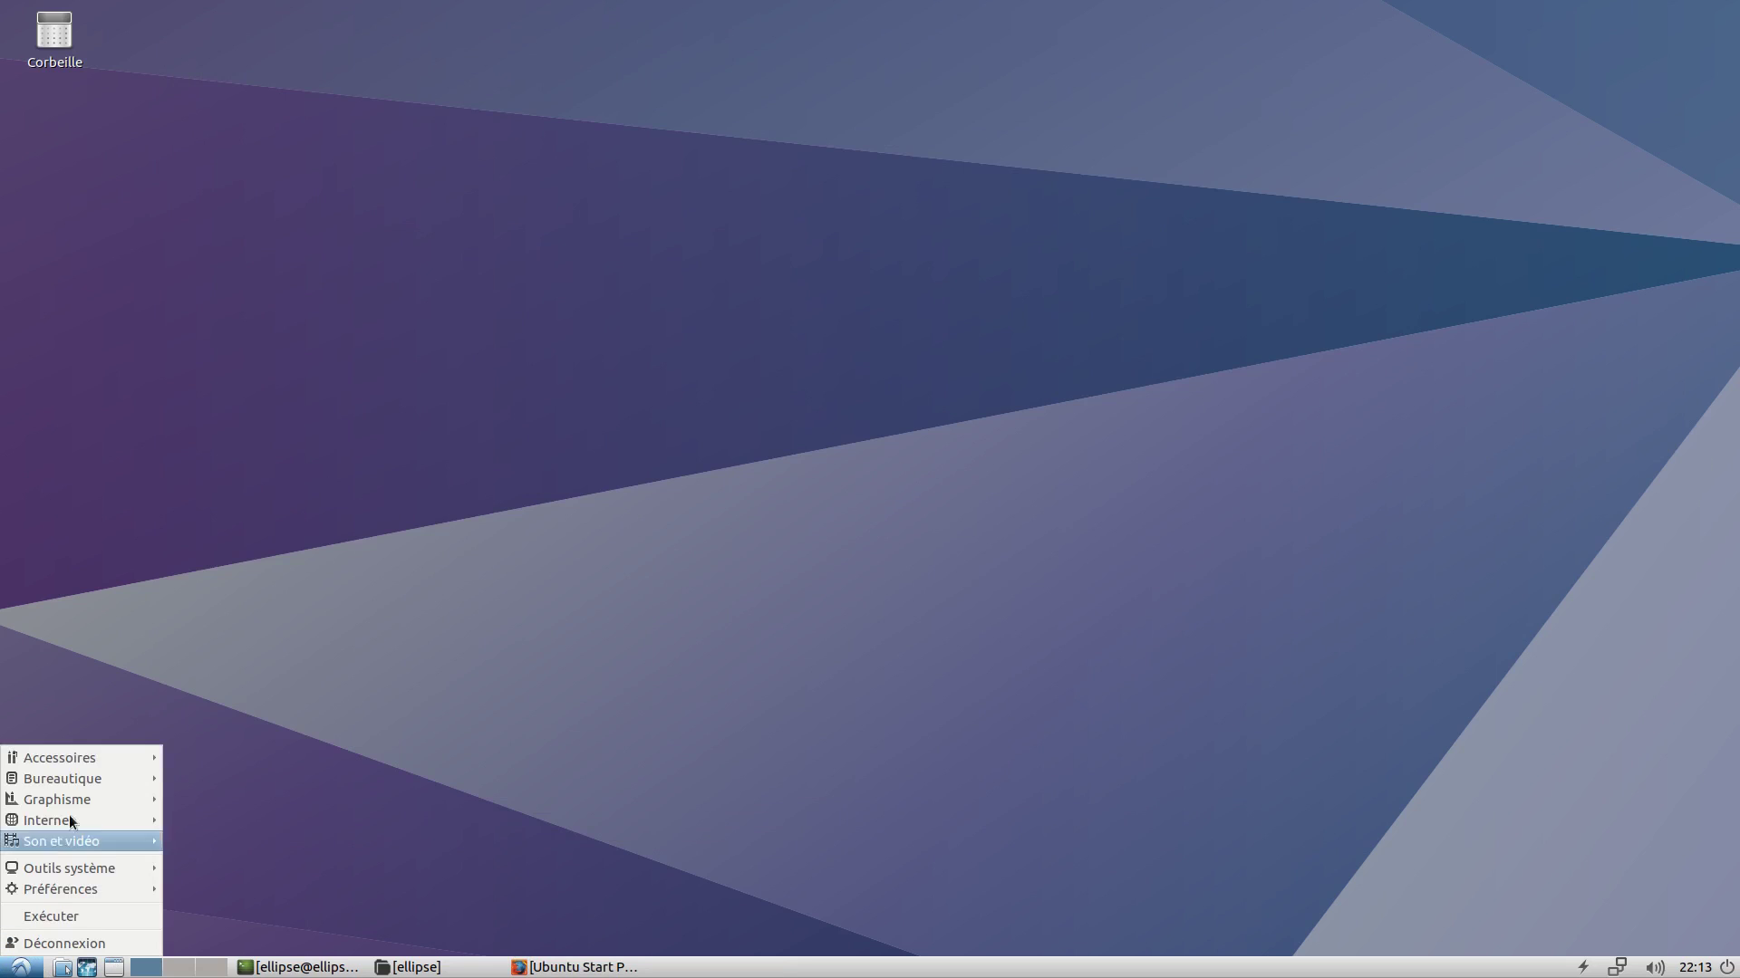
mouse_move(91, 761)
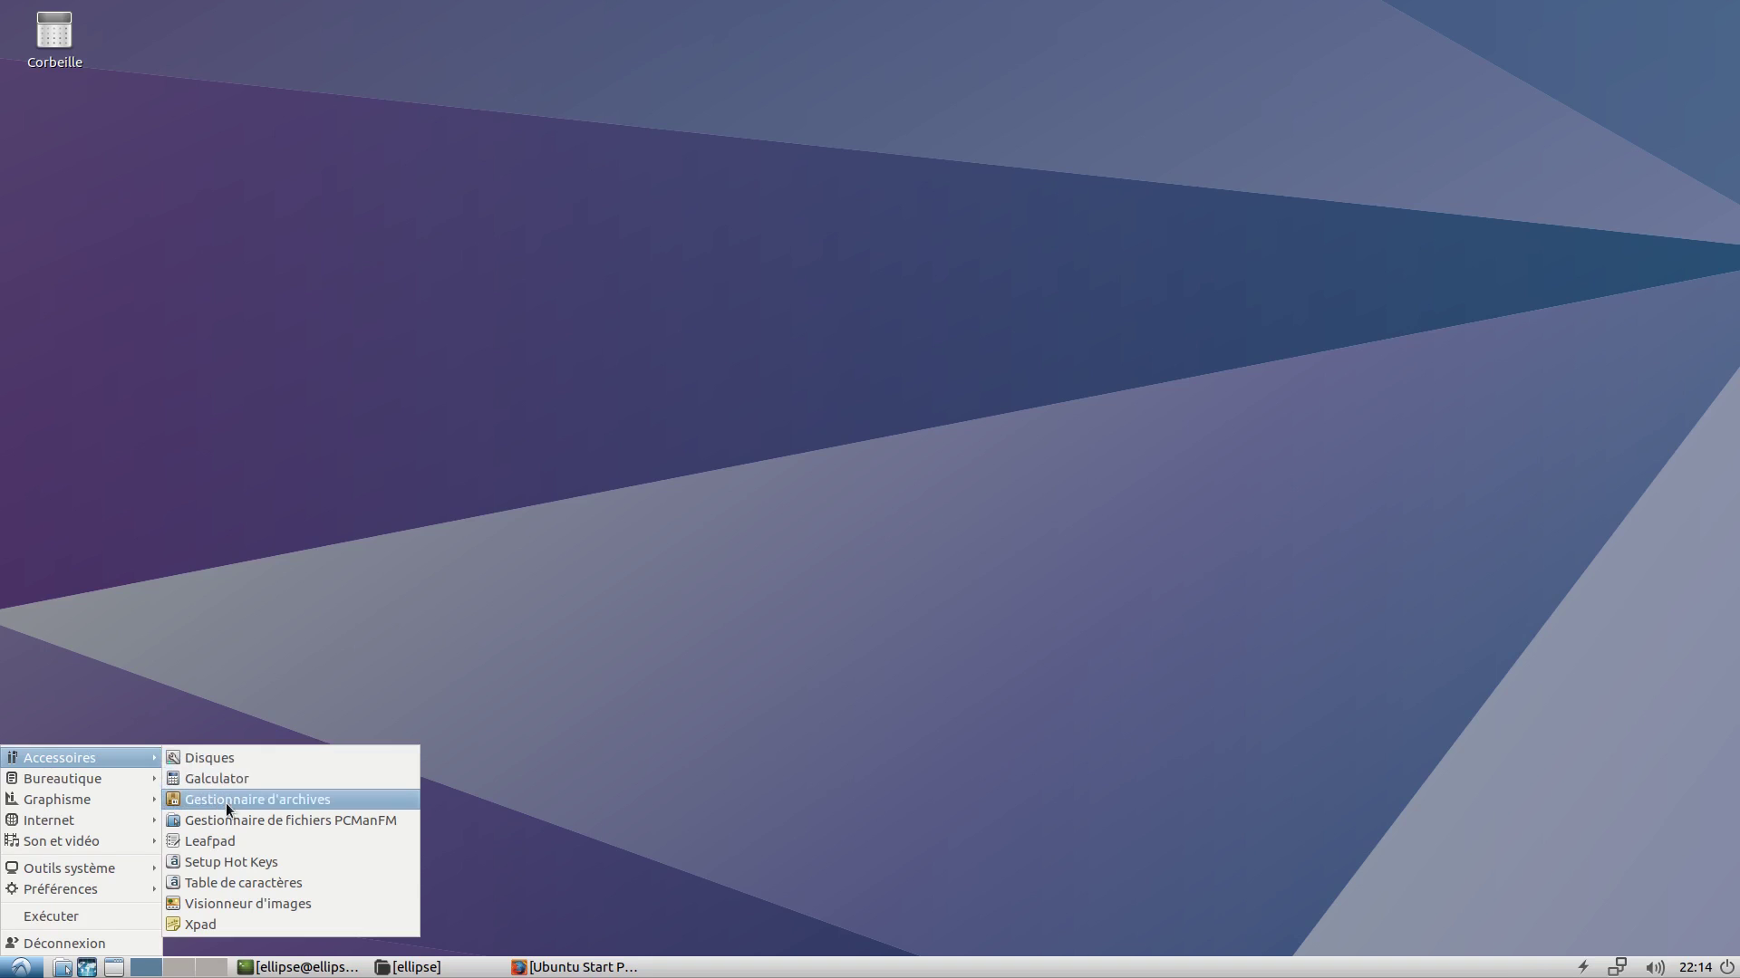
left_click(227, 849)
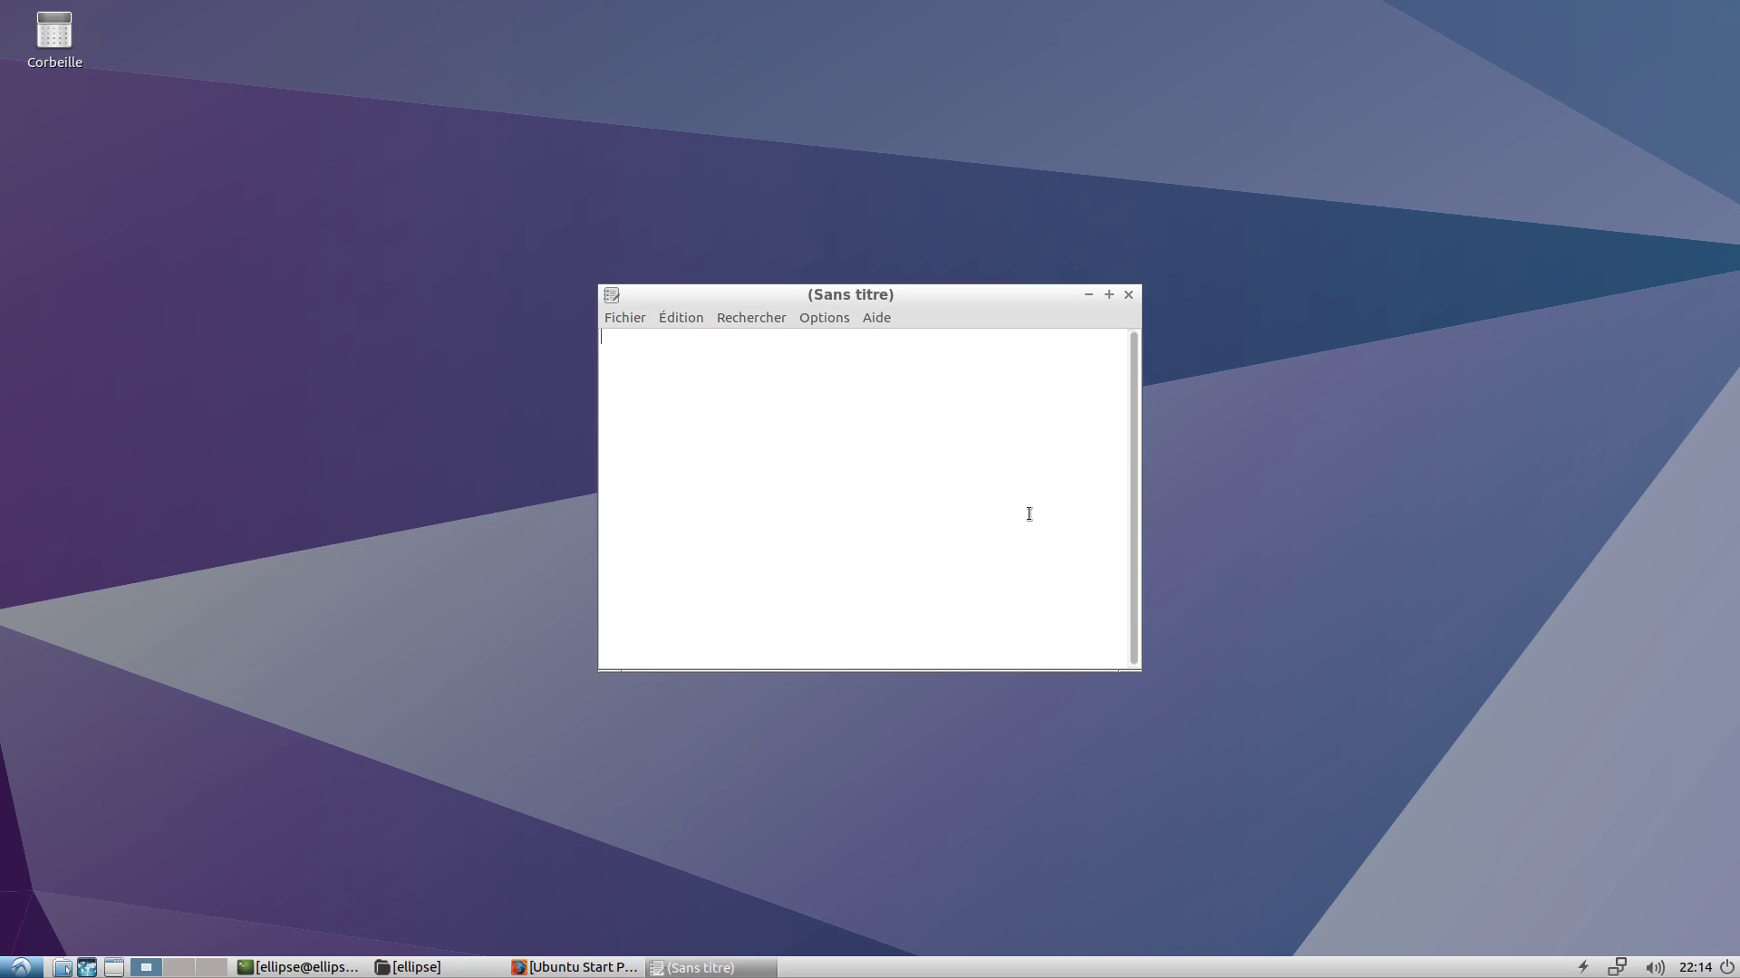
type("bonjour")
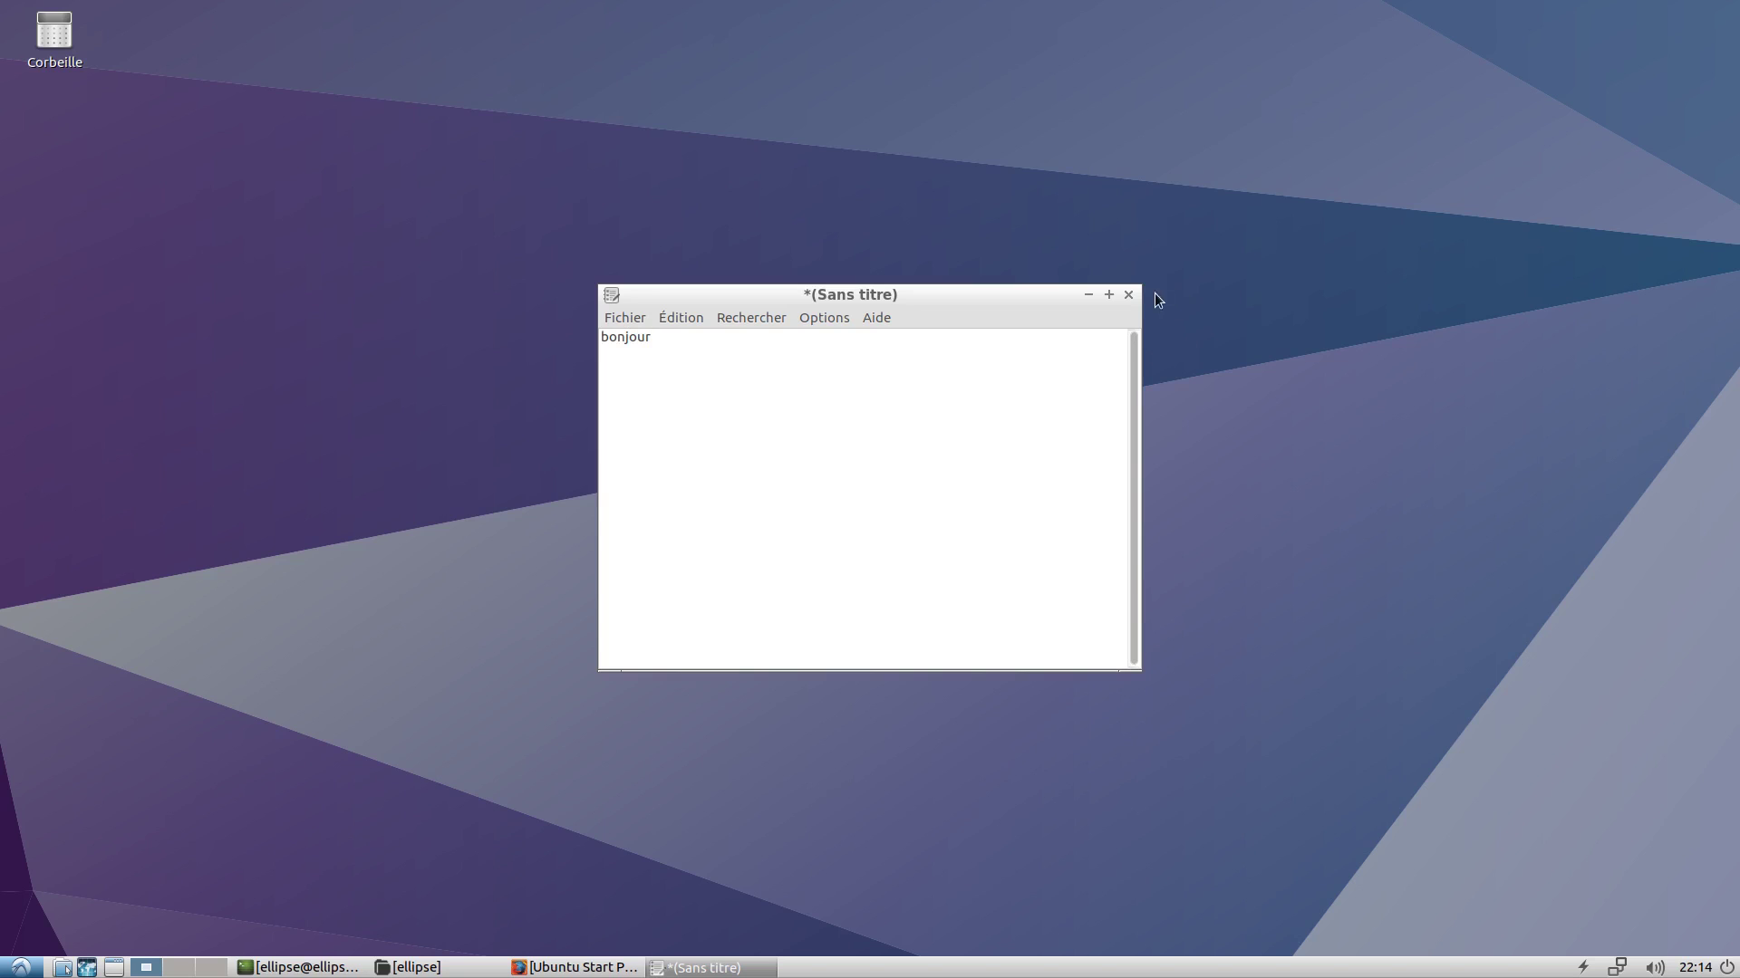
left_click(1128, 295)
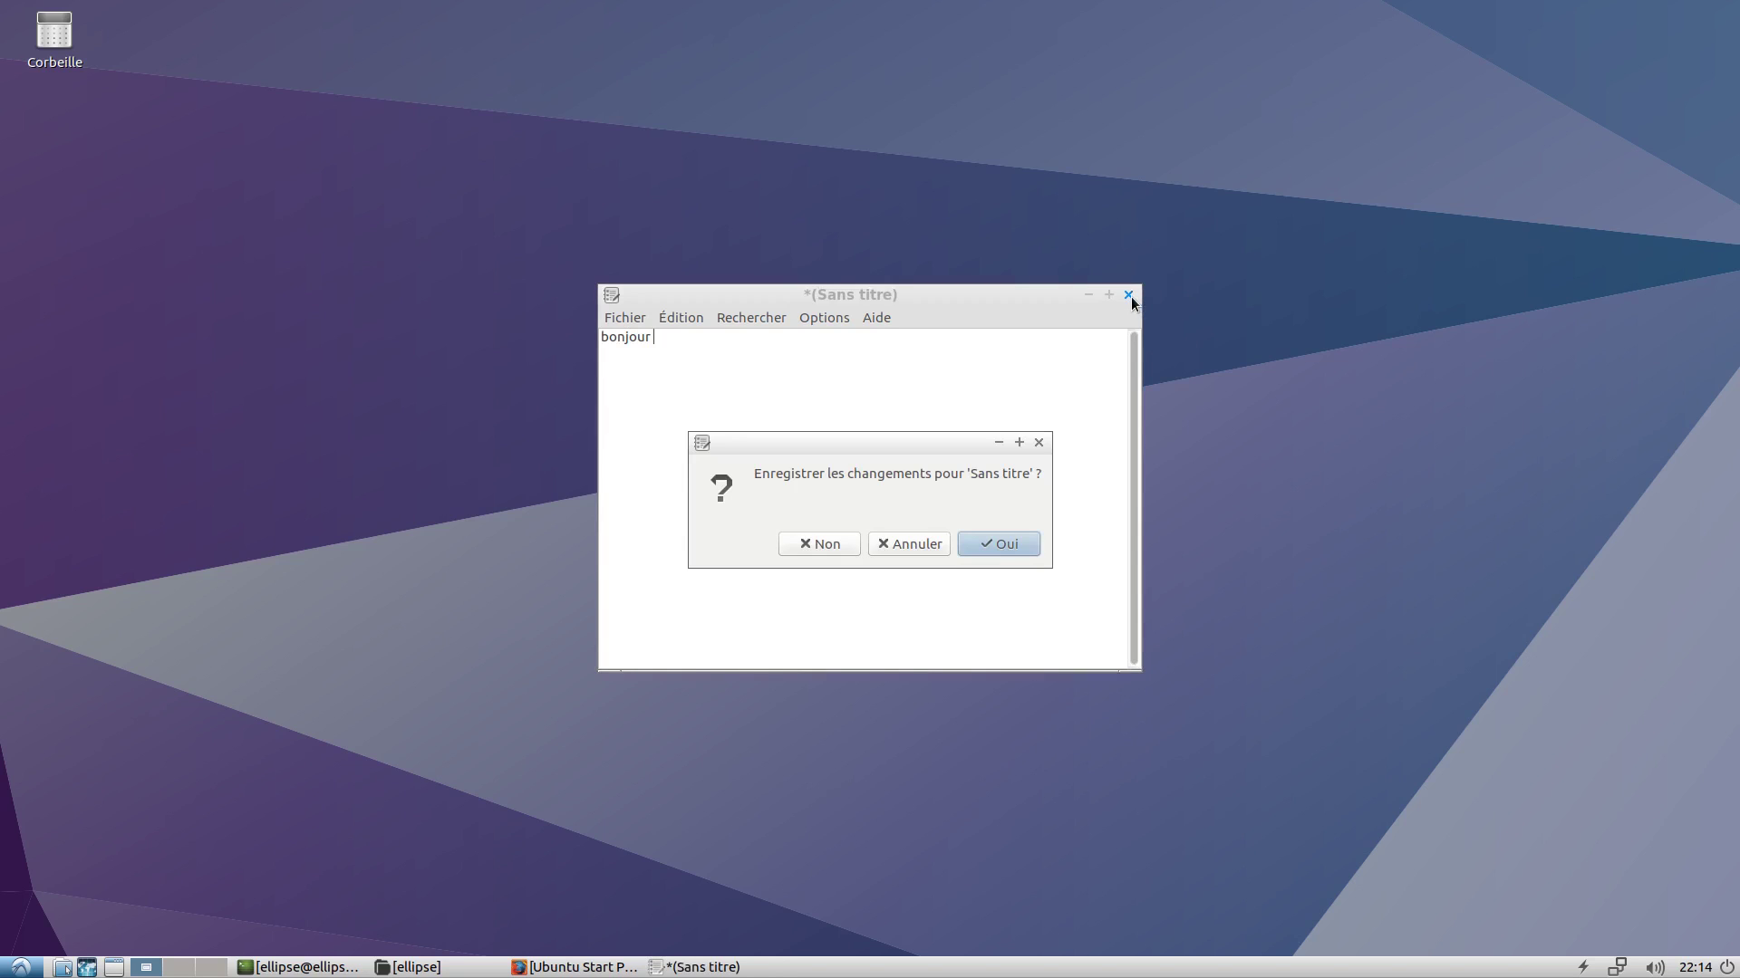
left_click(803, 542)
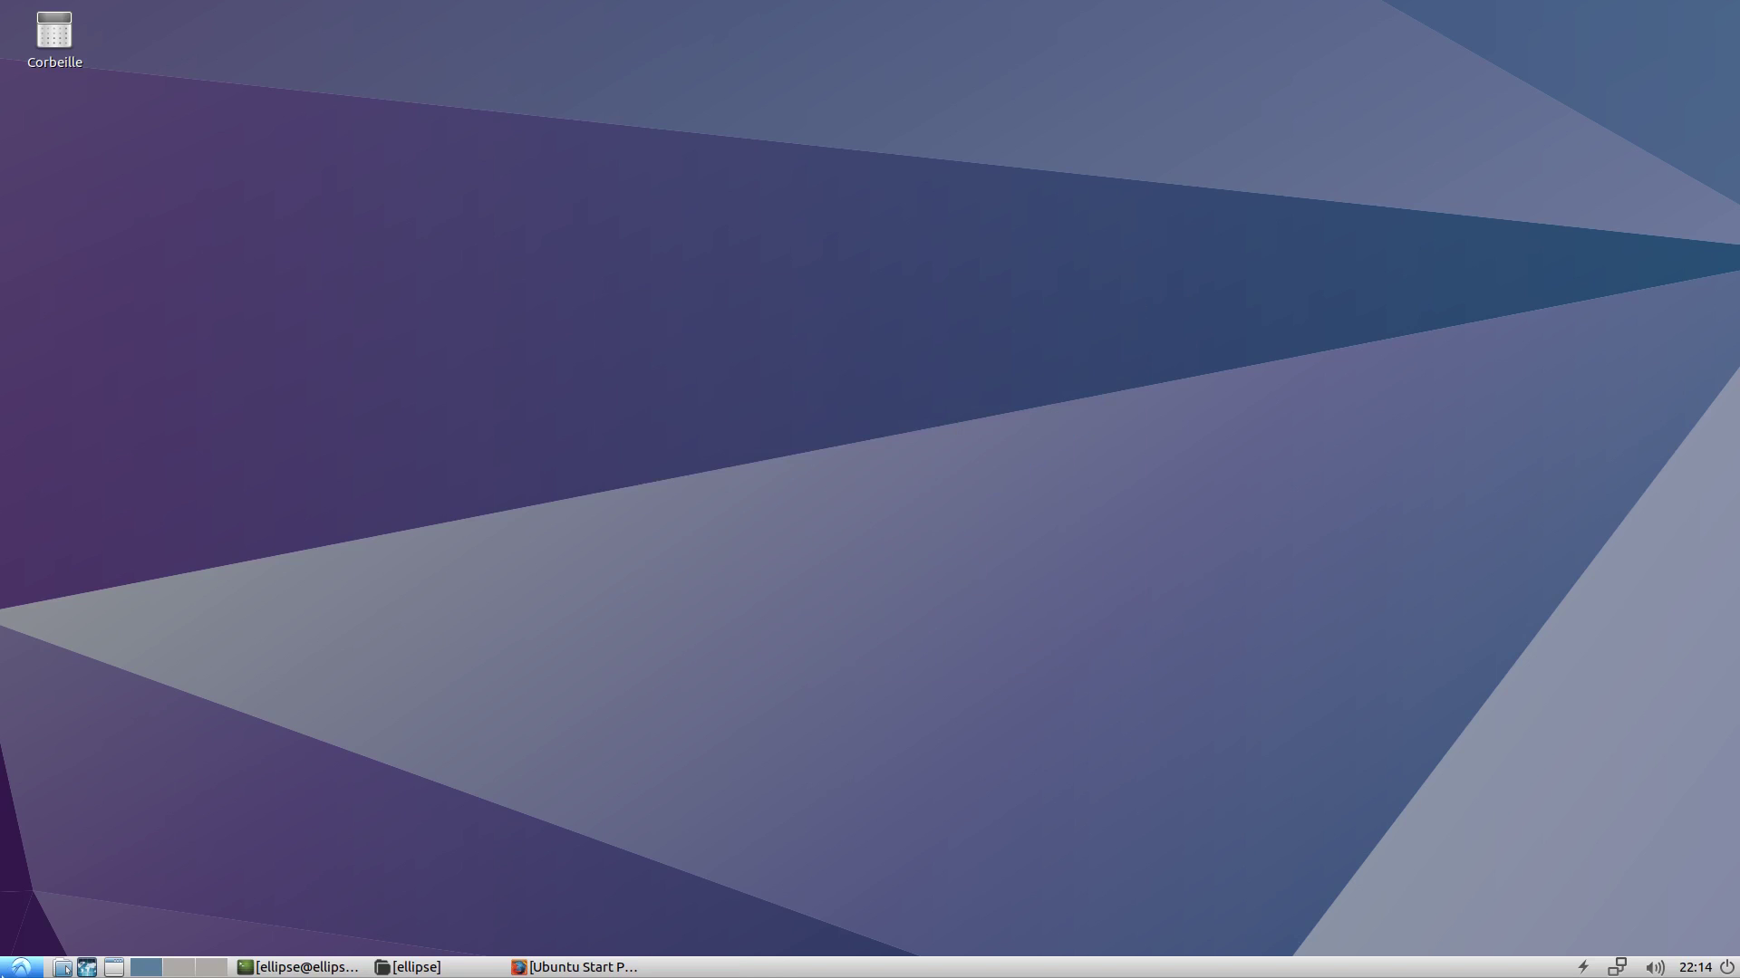
Open an Xpad sticky note from Accessoires, write and erase "note", and close the note window.
key("super")
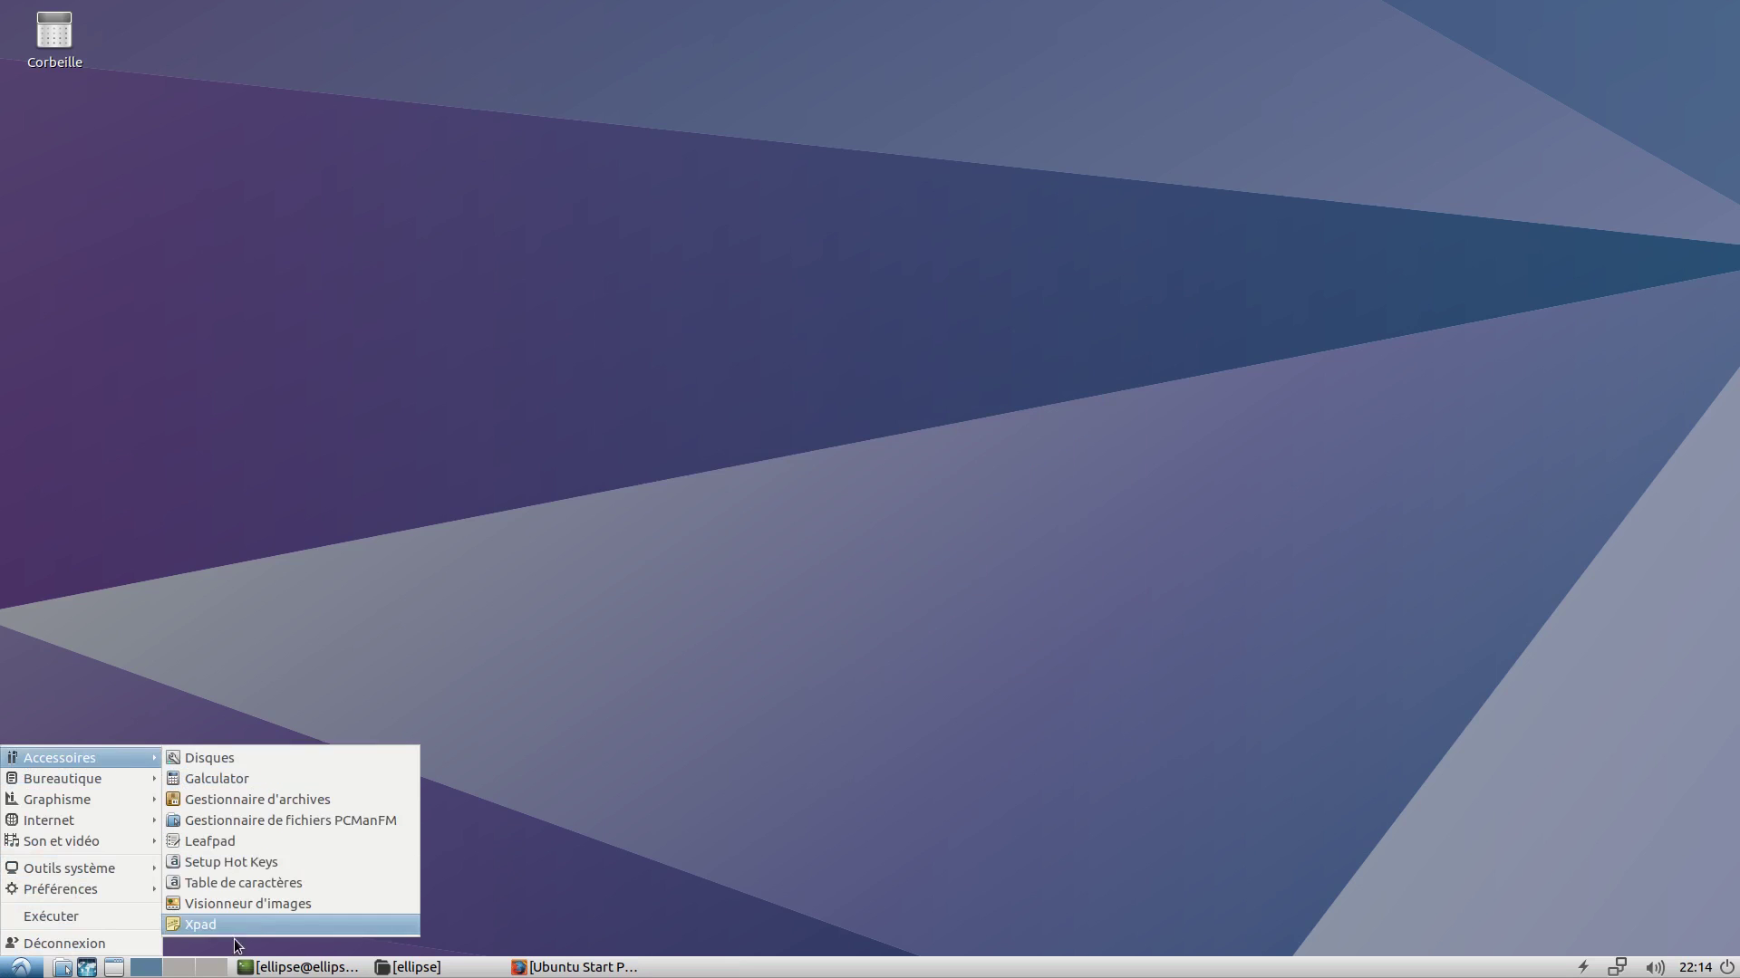
left_click(227, 925)
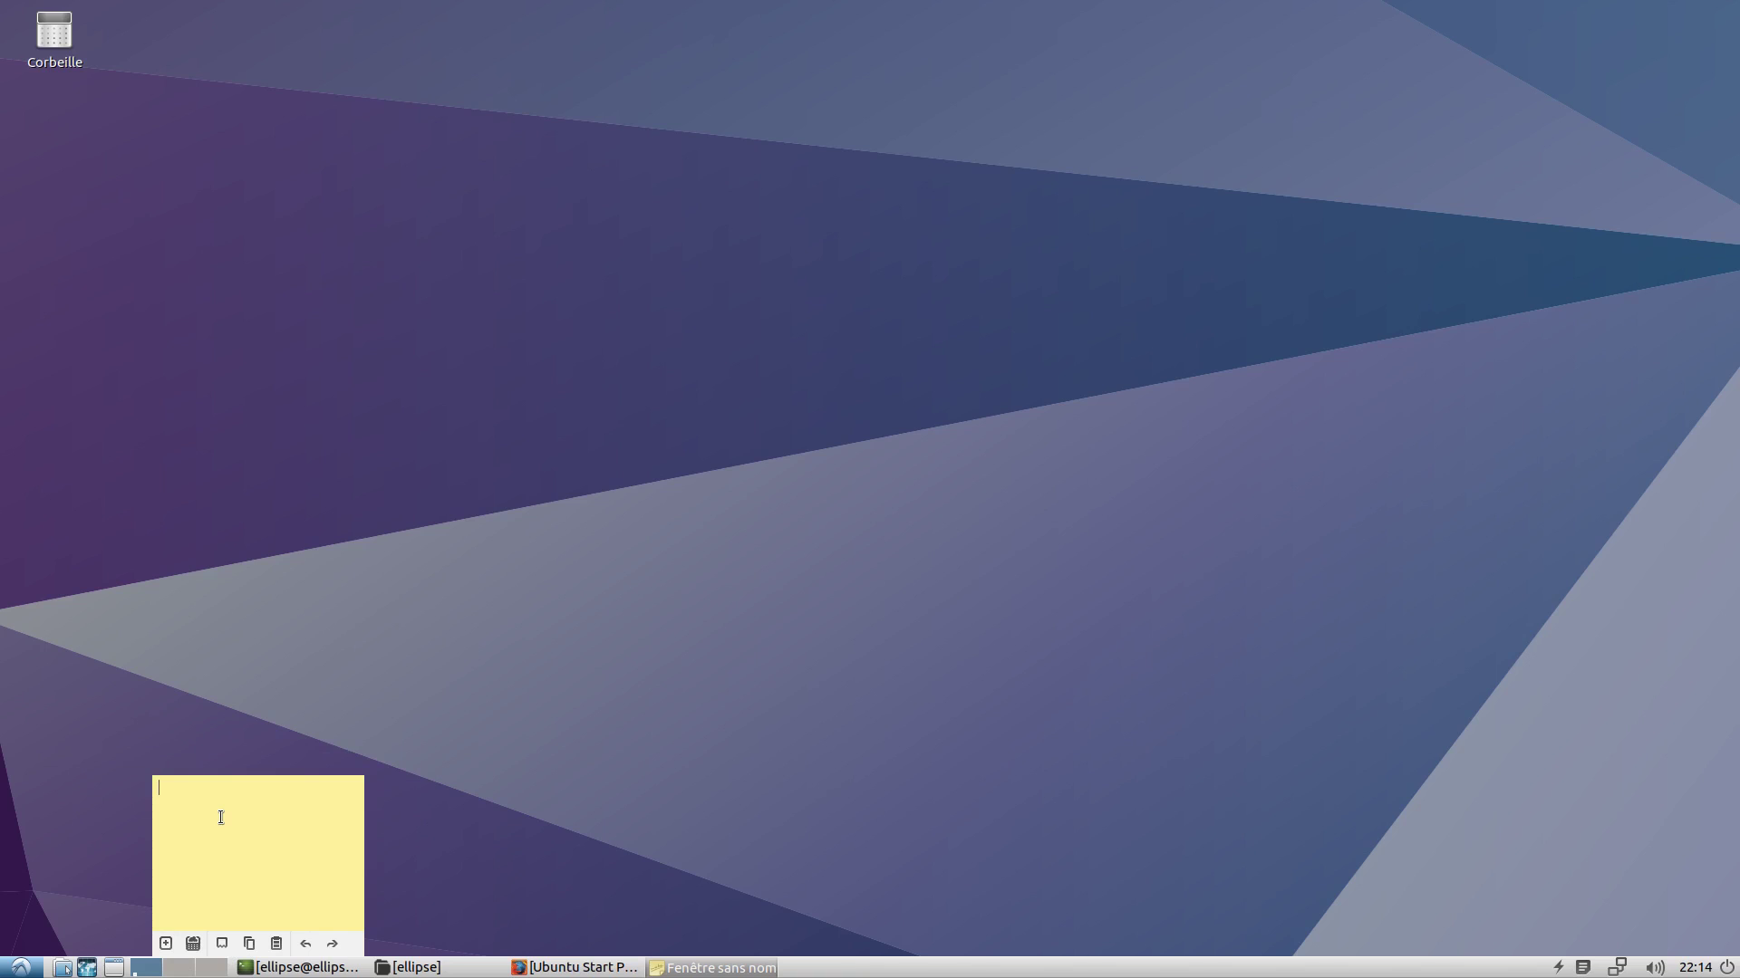
type("note")
key("BackSpace")
key("BackSpace")
key("BackSpace")
key("BackSpace")
right_click(668, 967)
left_click(692, 942)
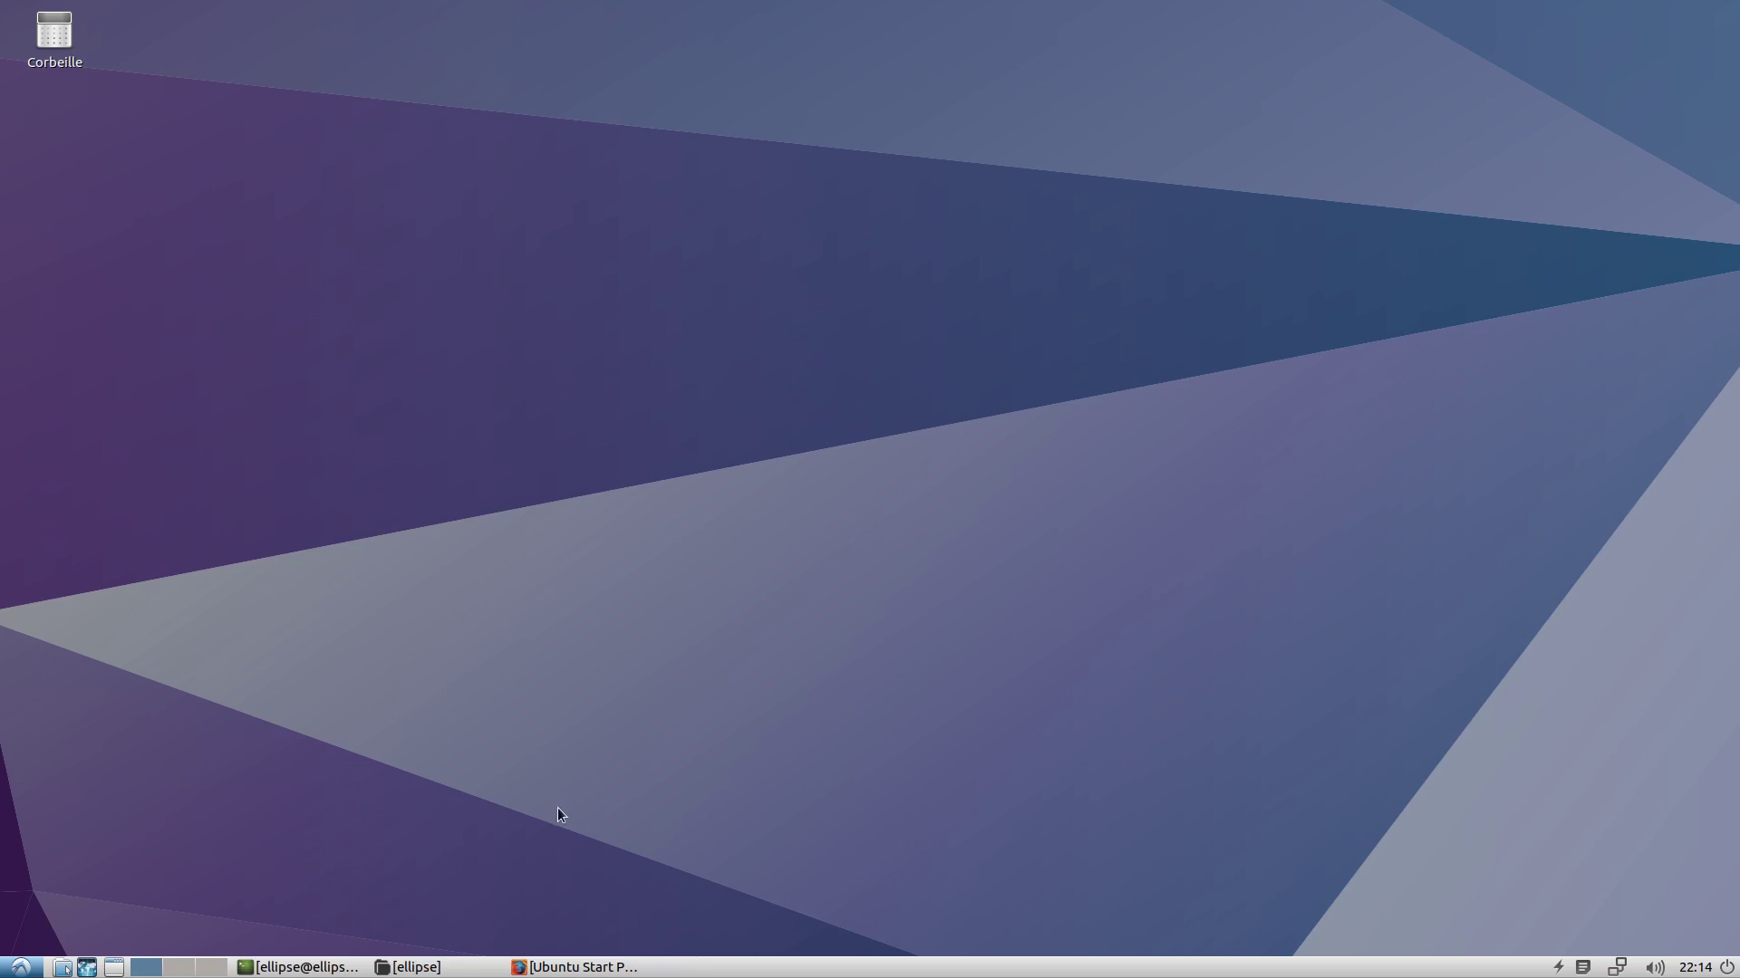
Open AbiWord from the Bureautique applications and maximise its window.
key("super")
mouse_move(25, 776)
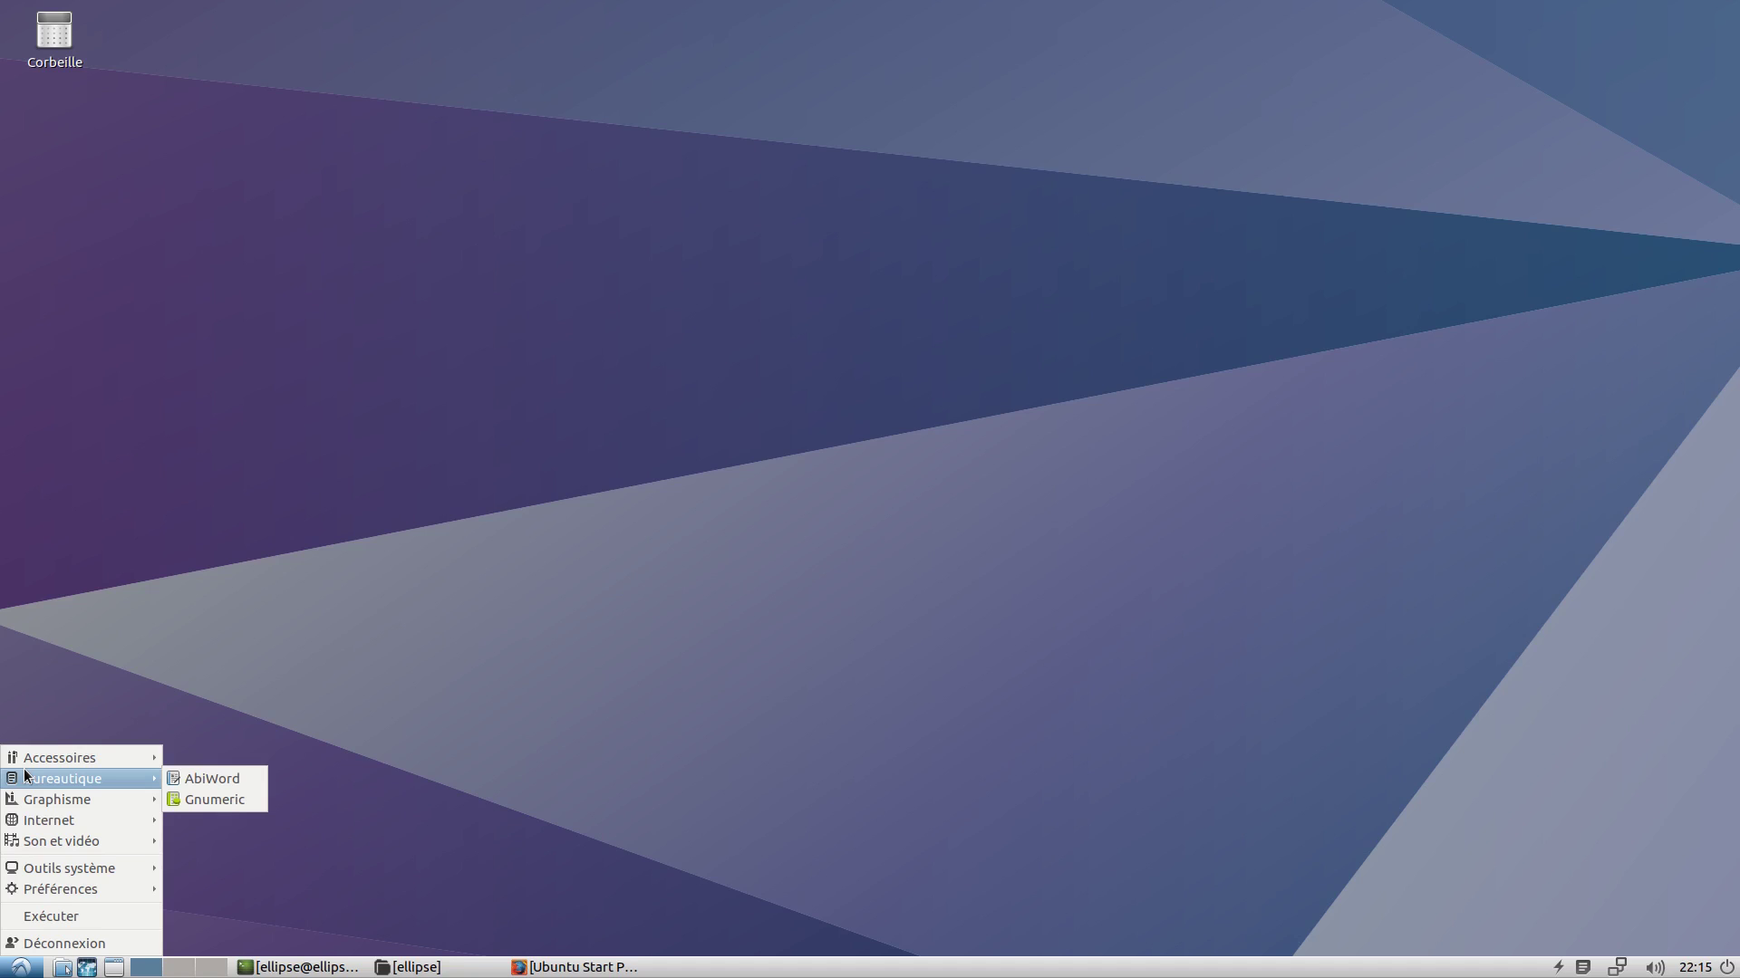
left_click(213, 779)
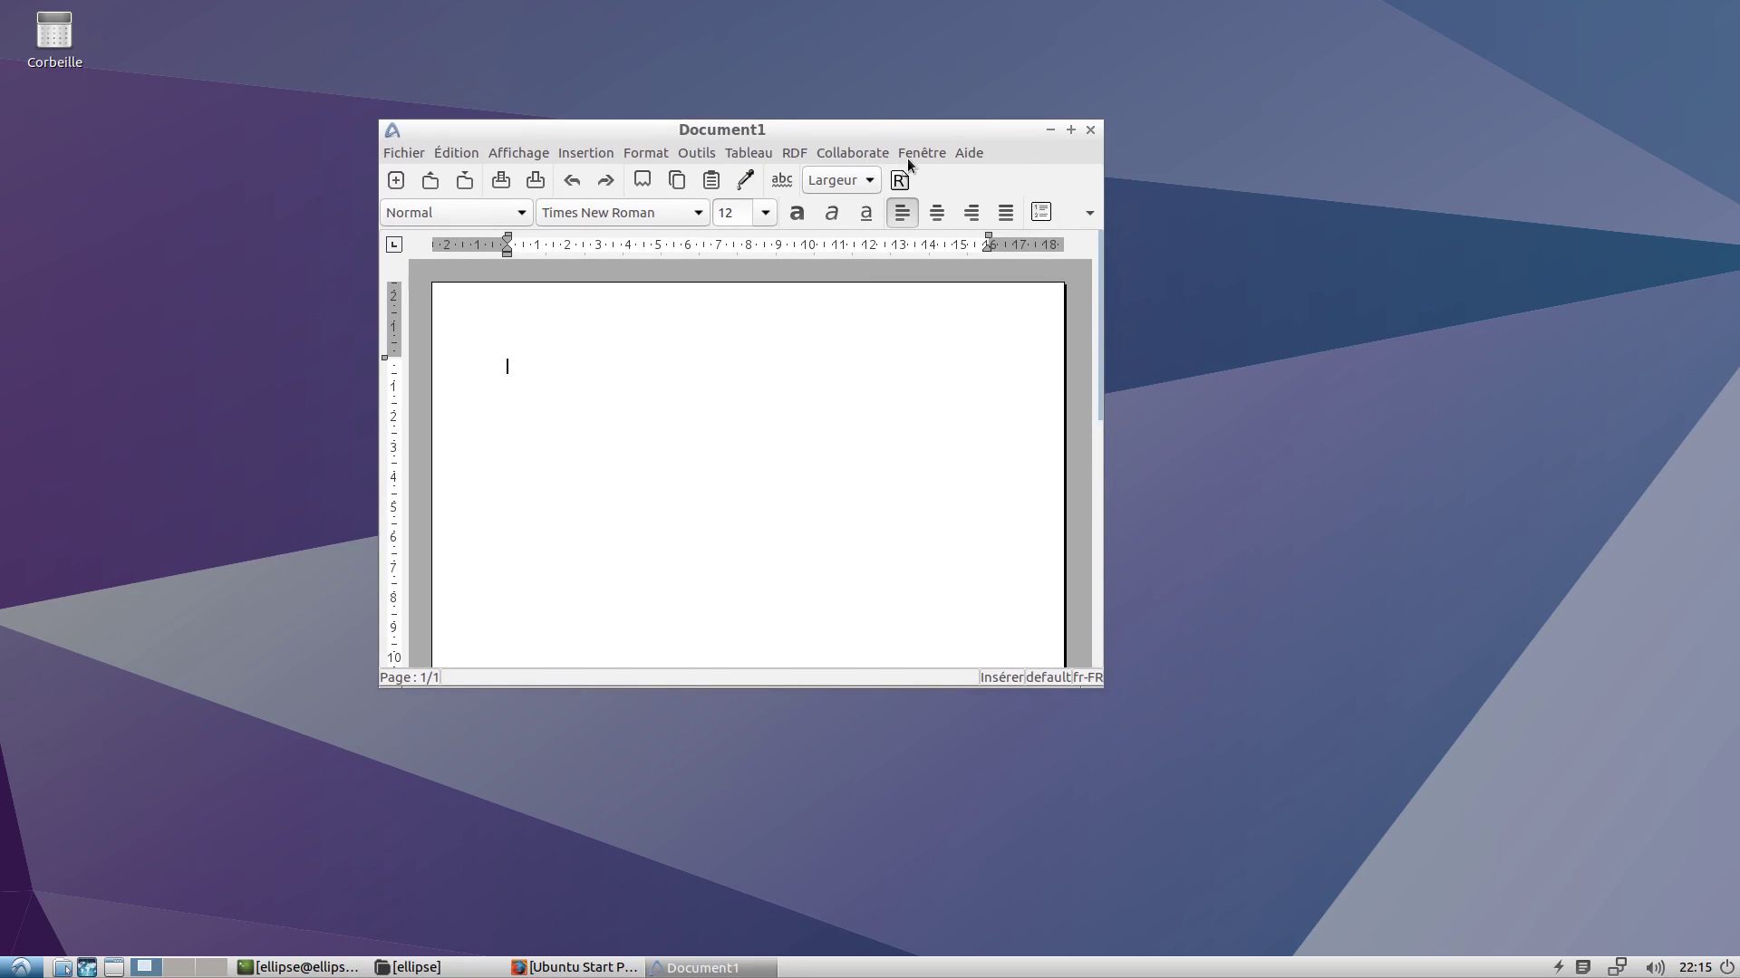
left_click(953, 155)
left_click(802, 400)
left_click_drag(834, 126, 956, 2)
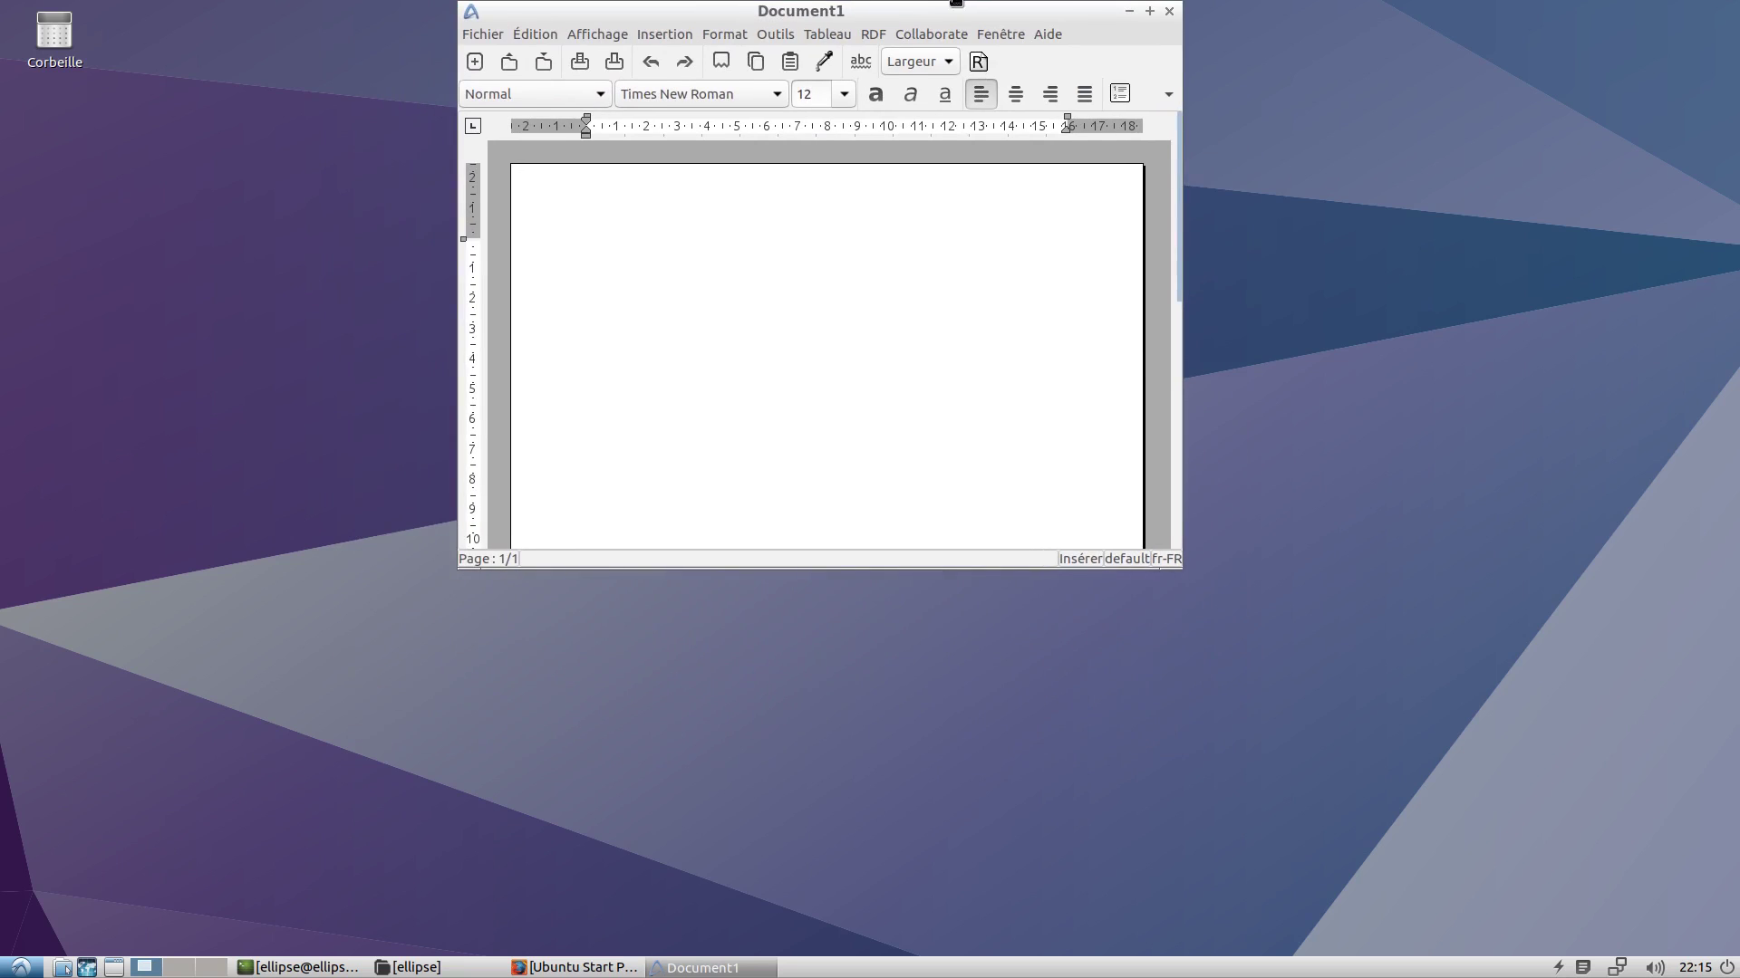
left_click(1151, 69)
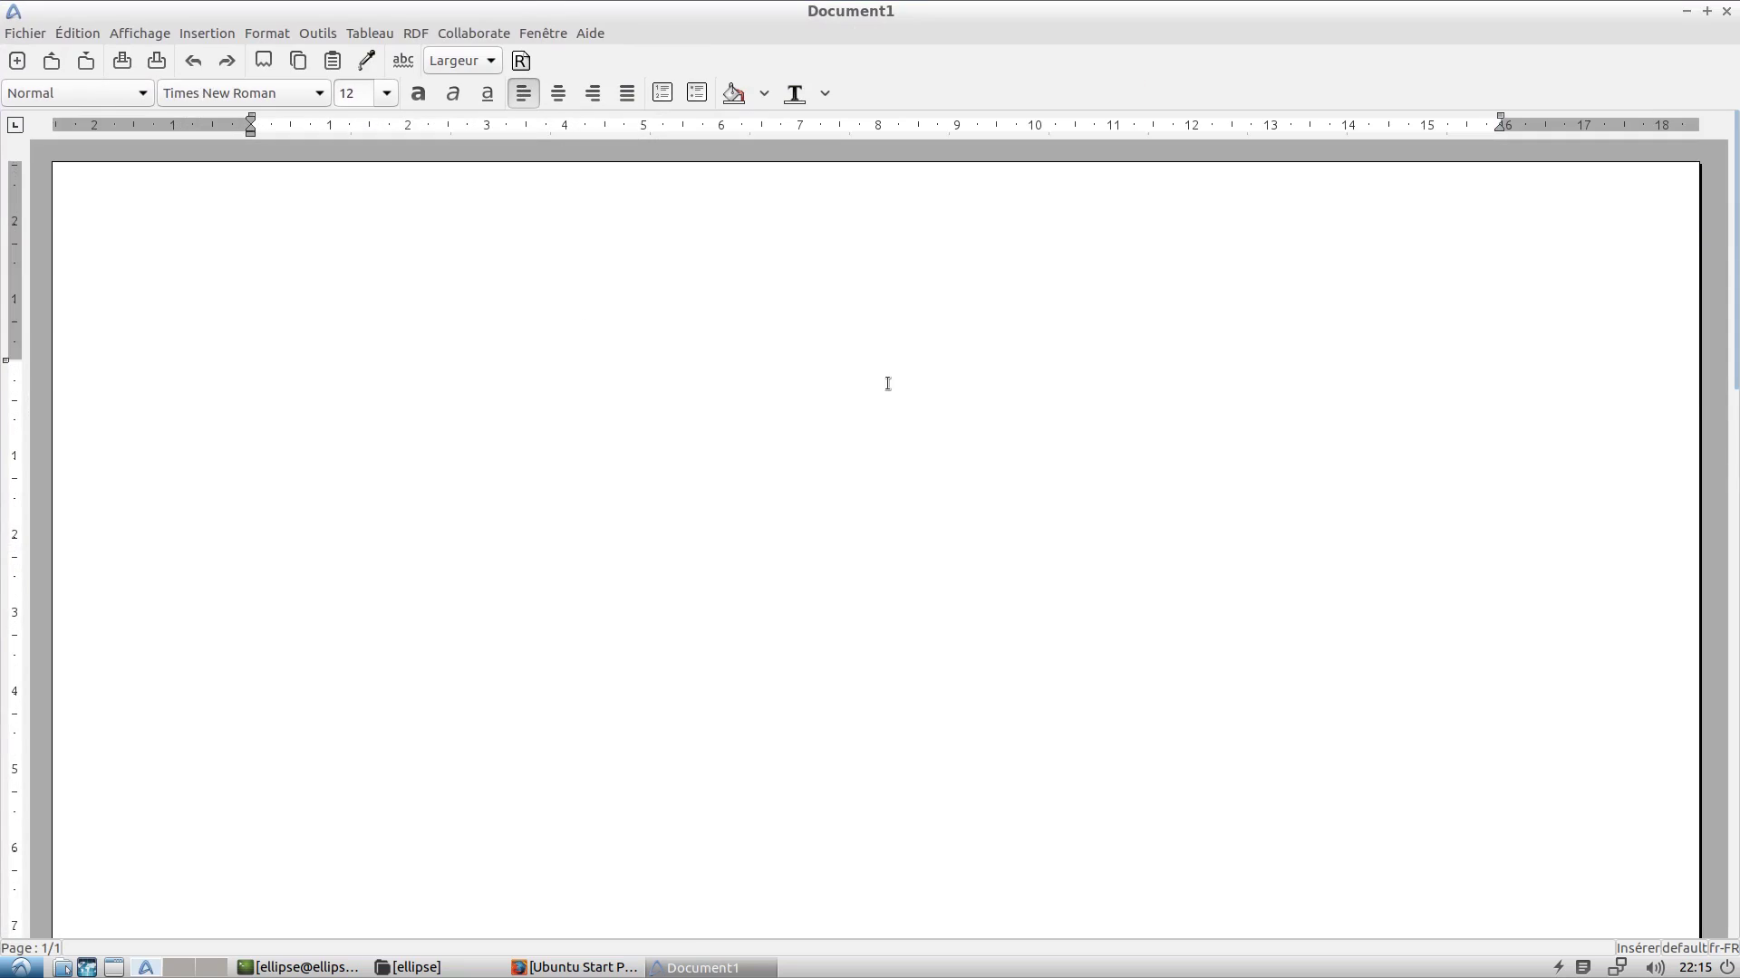
Look over AbiWord's blank page, check the program version under A propos de abiword, and close AbiWord.
scroll(846, 410, "down", 4)
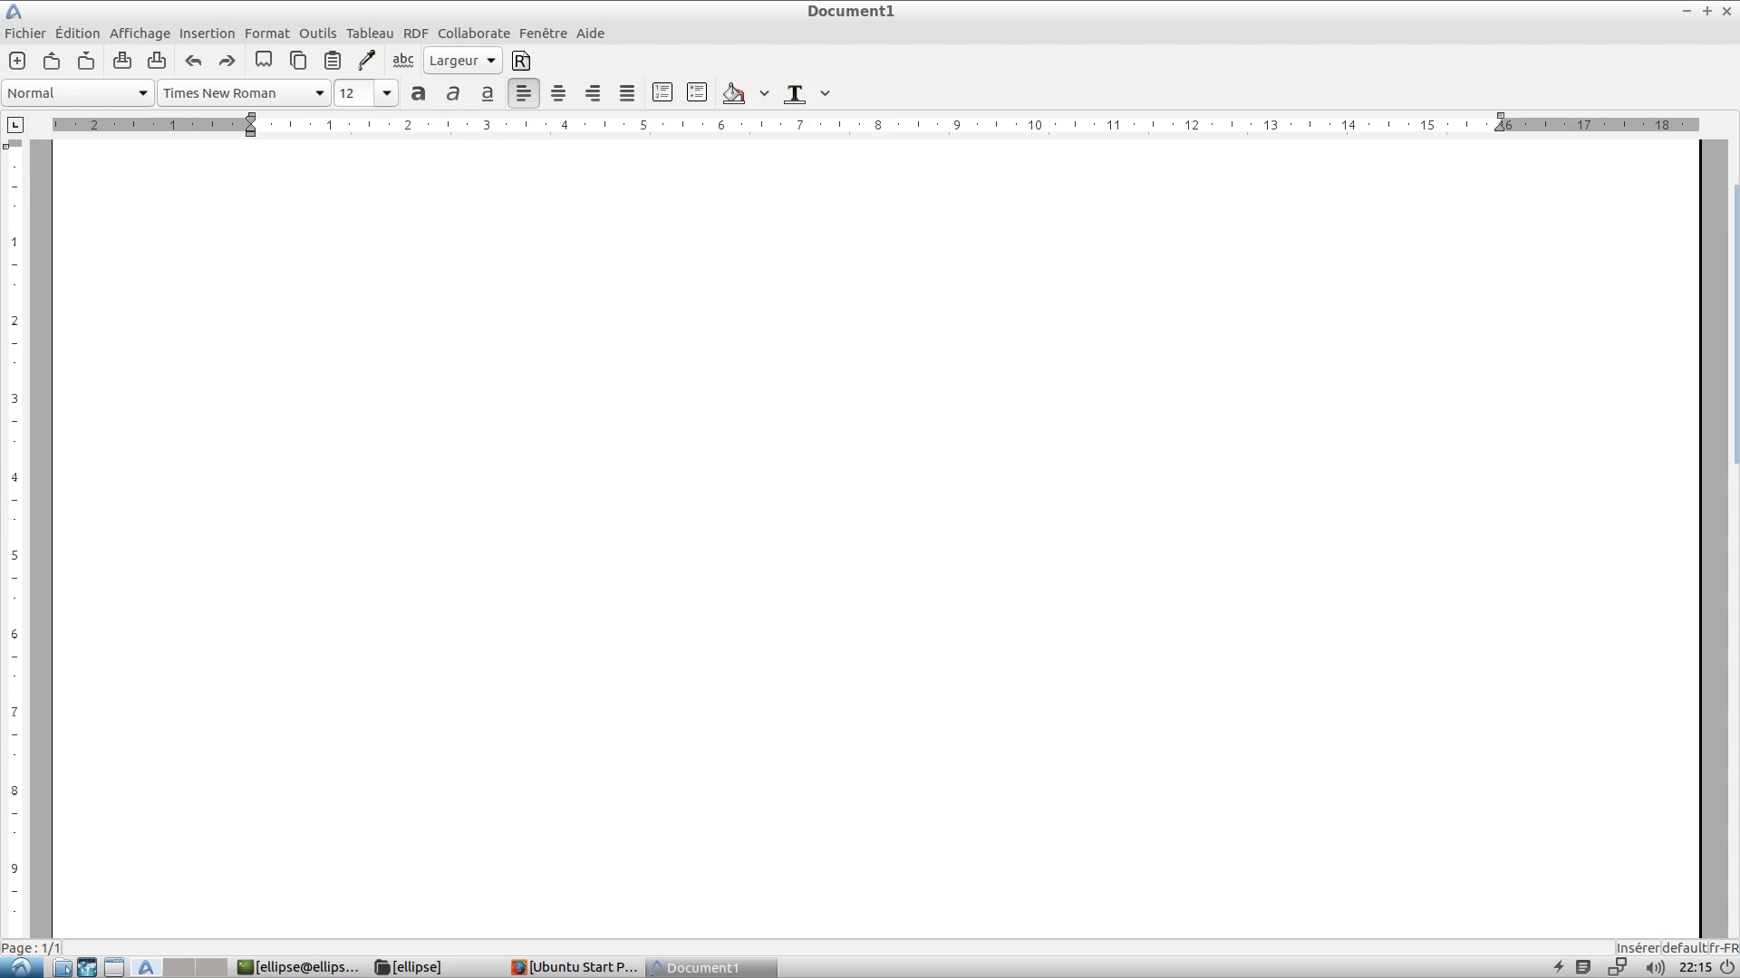
scroll(1731, 226, "up", 1)
left_click_drag(1728, 245, 1731, 765)
scroll(1271, 667, "up", 3)
left_click_drag(1735, 593, 1429, 163)
left_click(590, 34)
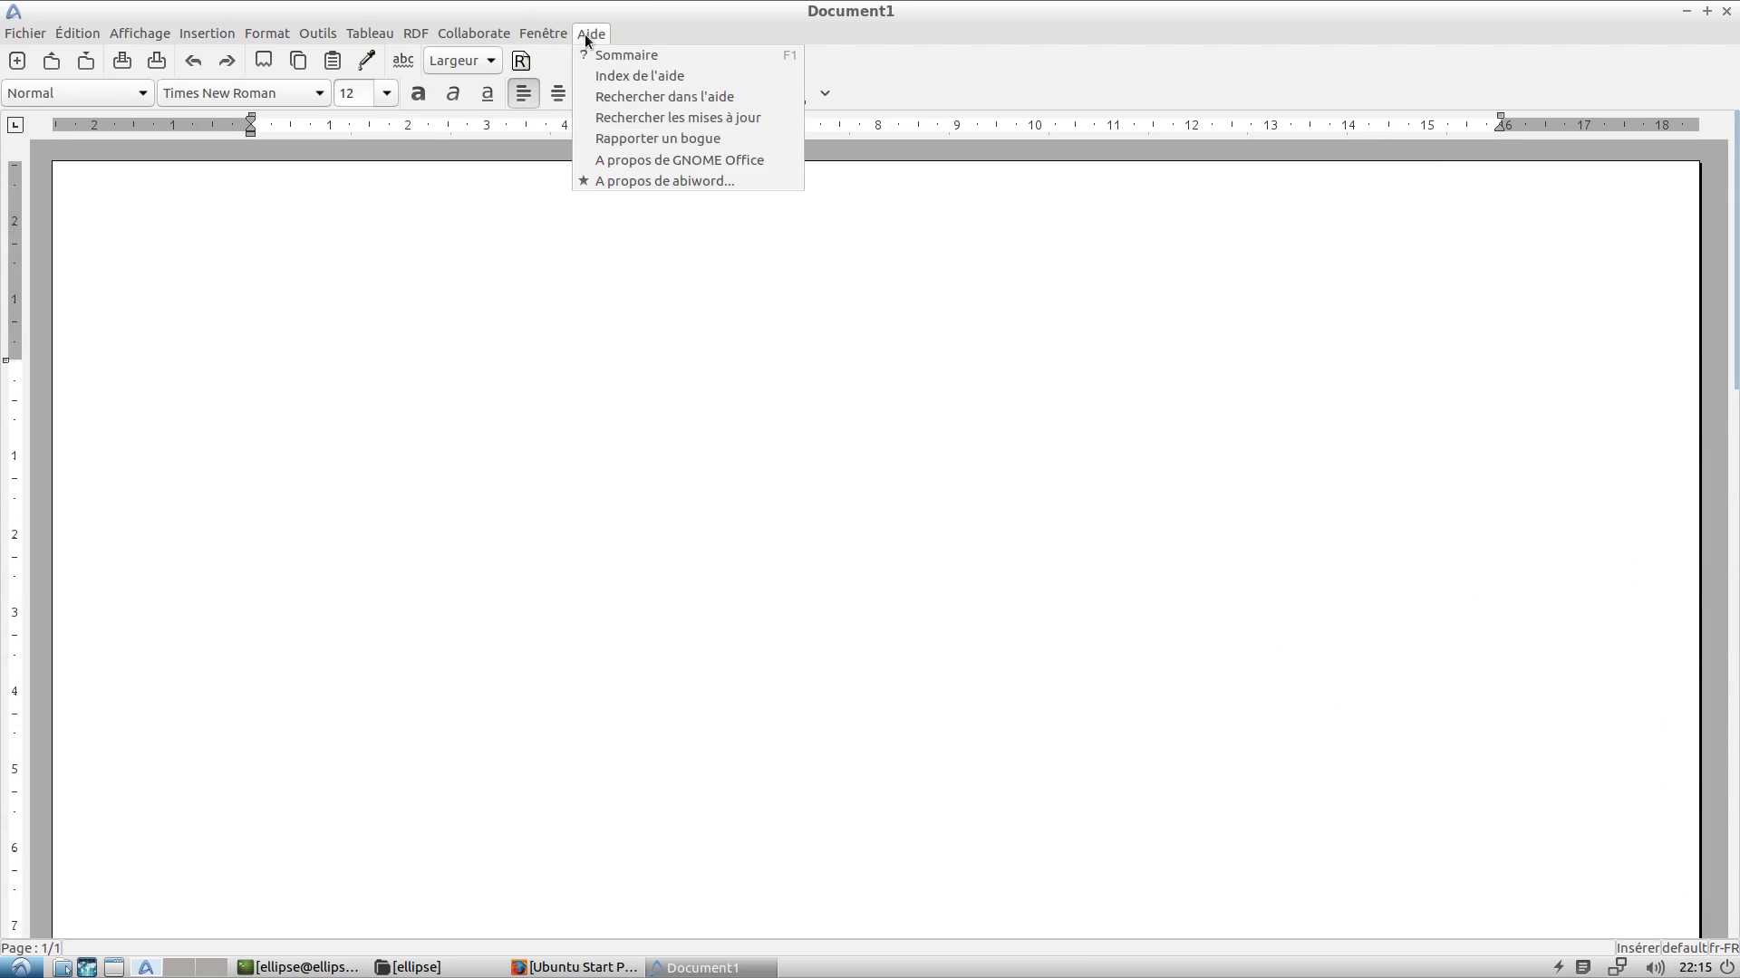
left_click(617, 180)
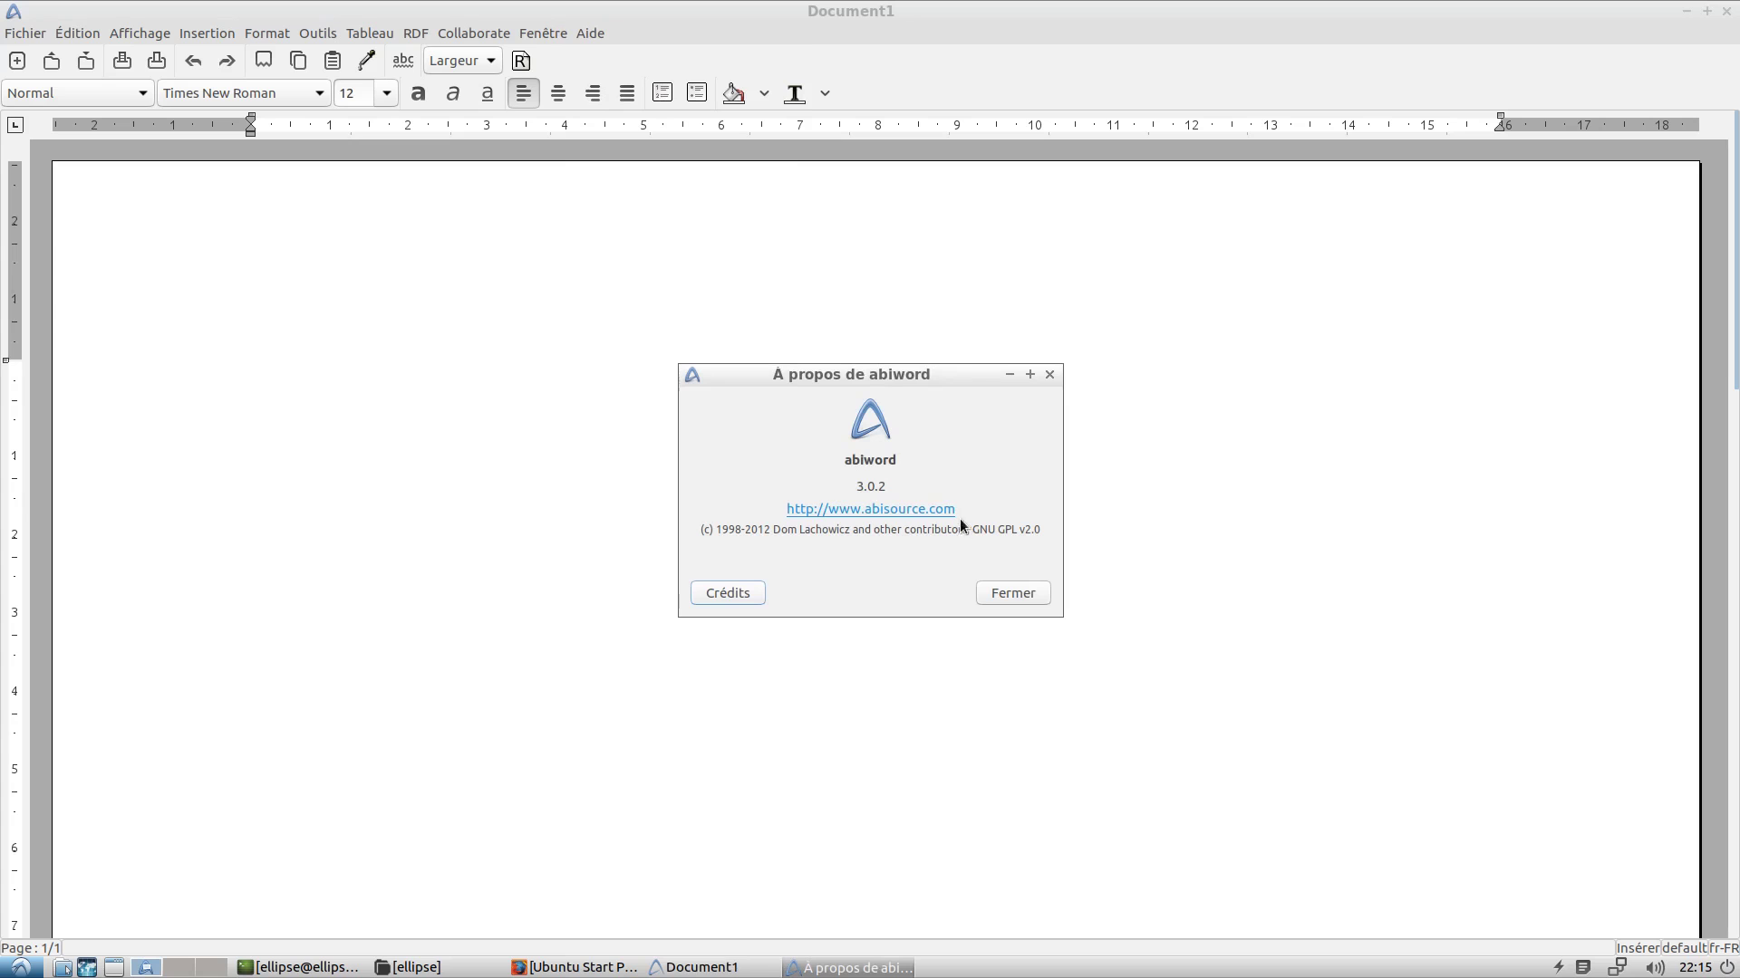
left_click(1011, 594)
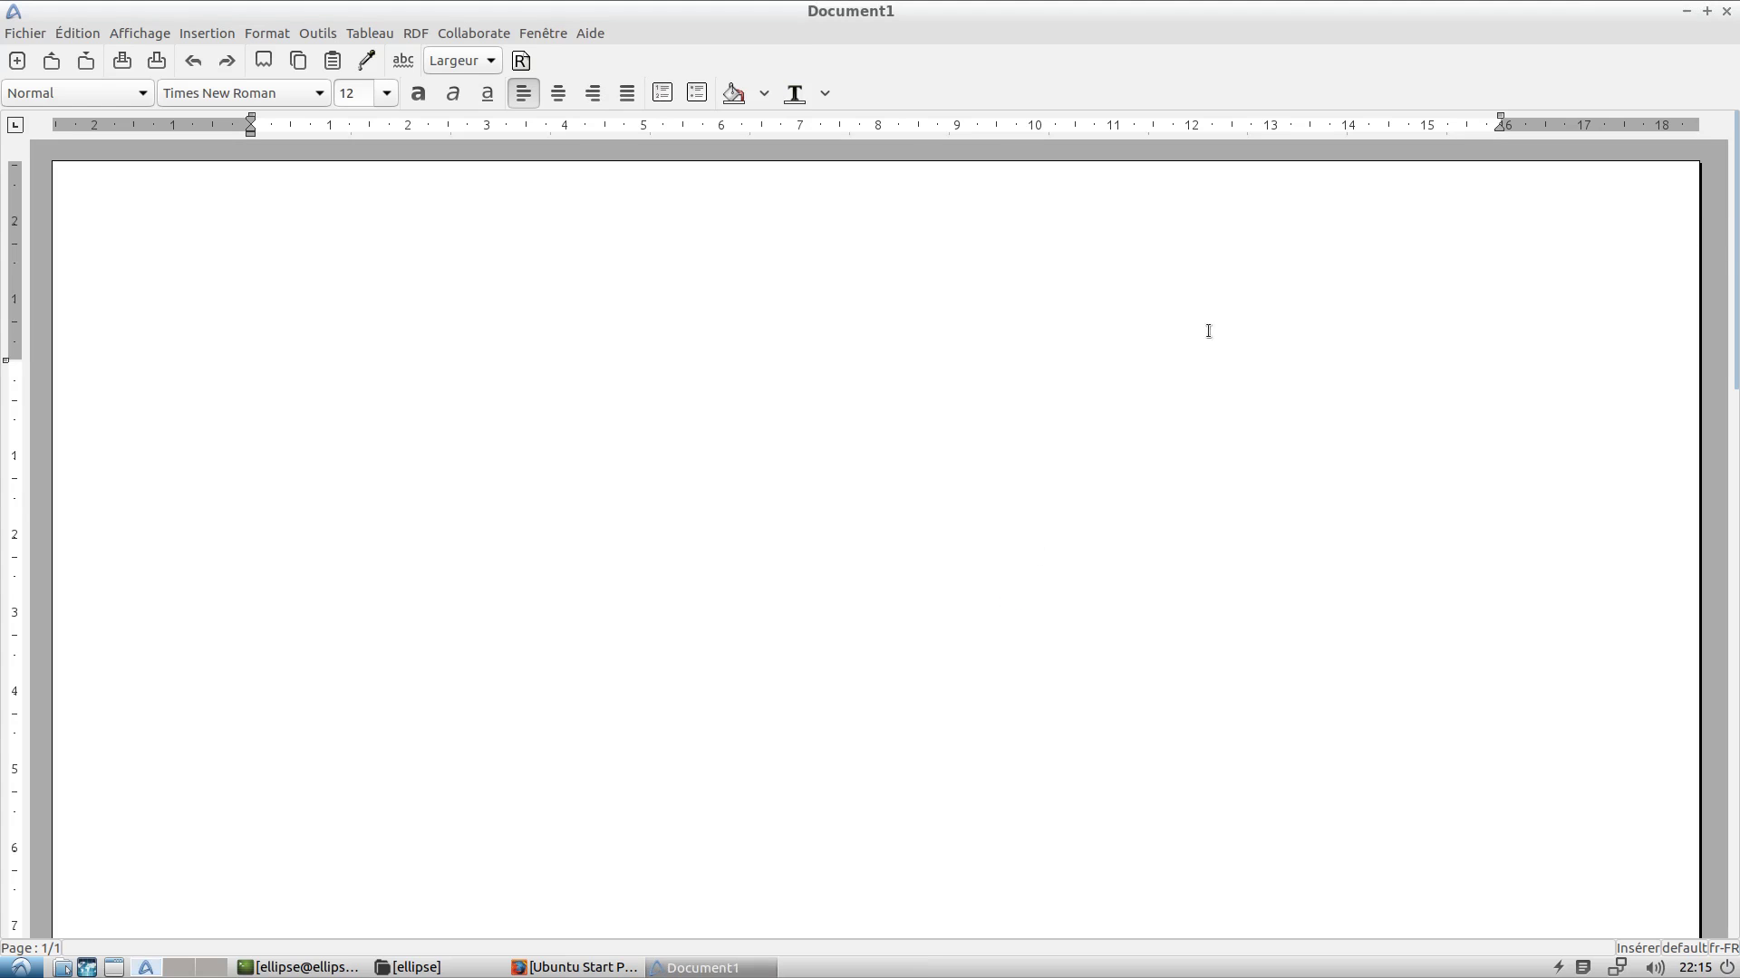
left_click(1726, 10)
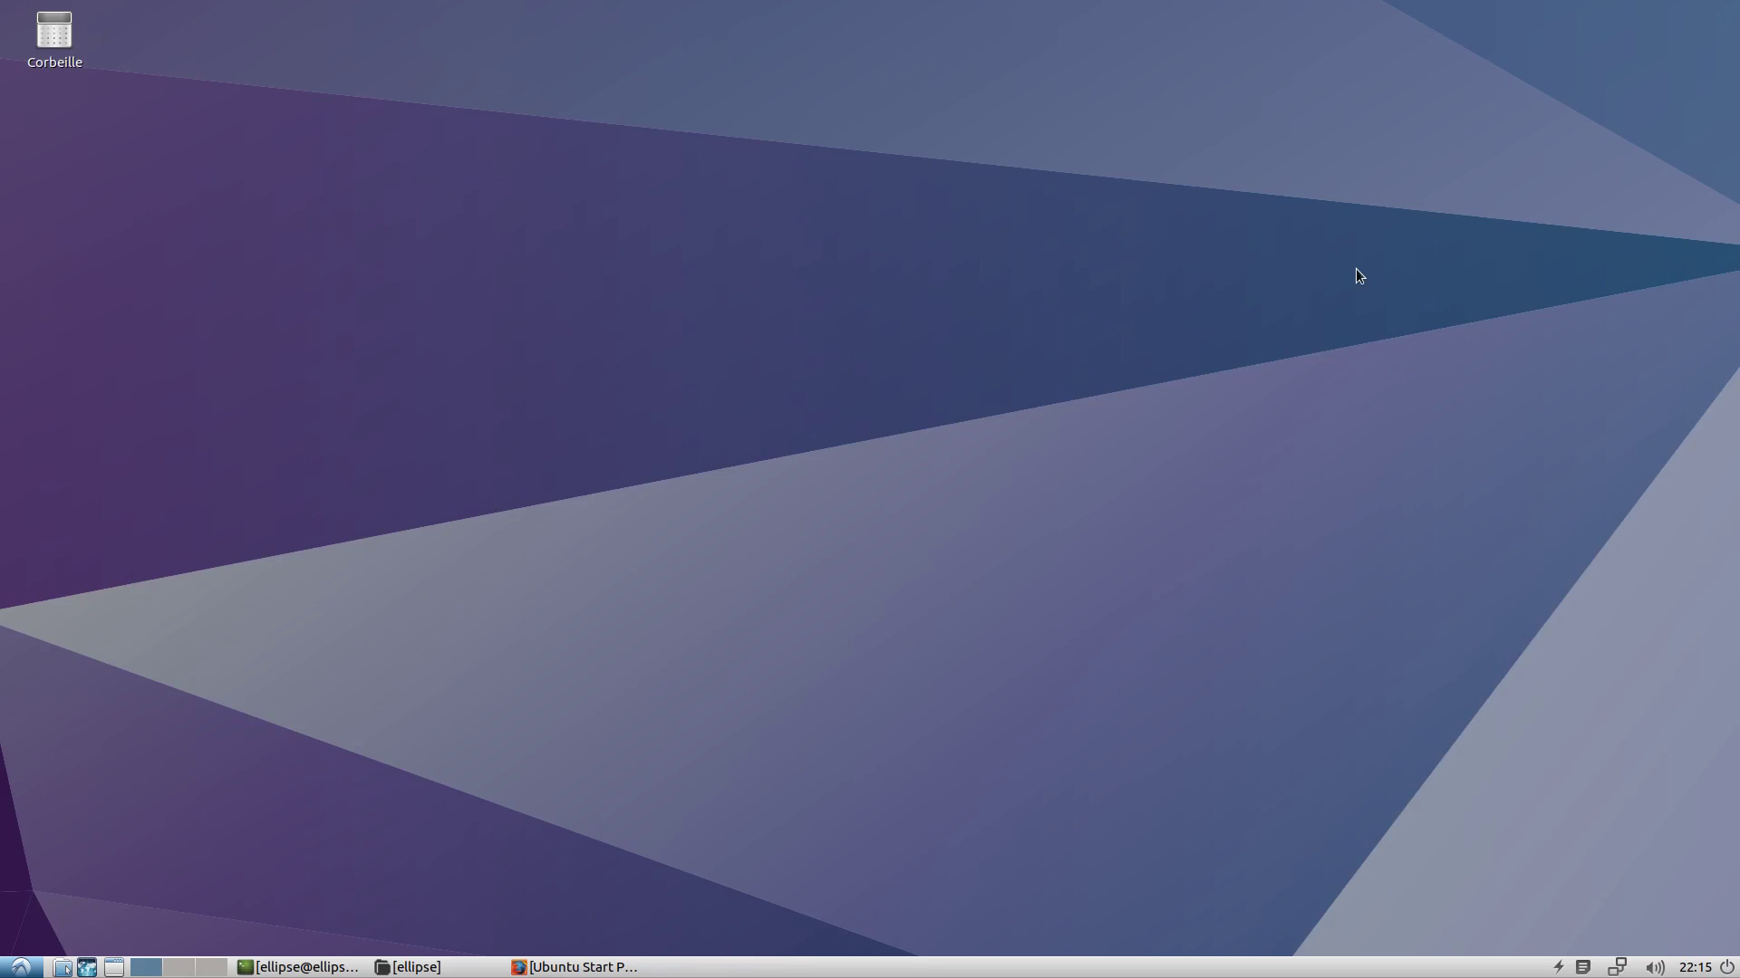
Check the Graphisme applications, open Gnumeric from Bureautique, and show its version information under À propos.
left_click(6, 969)
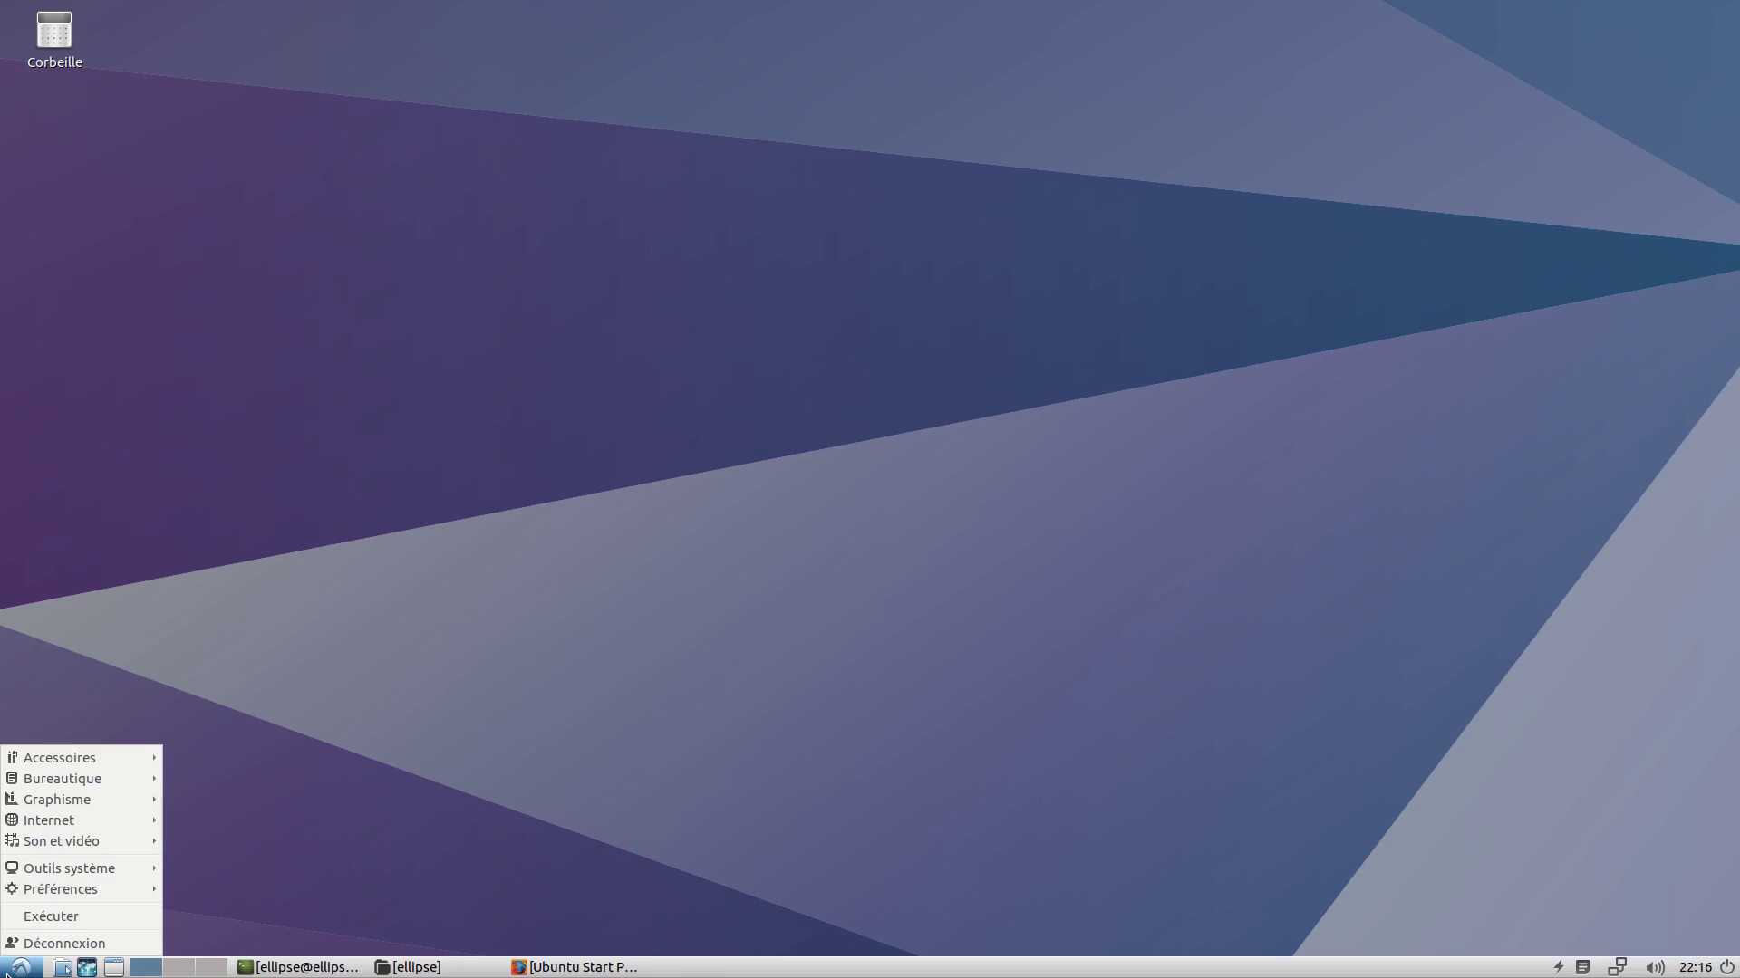
mouse_move(48, 803)
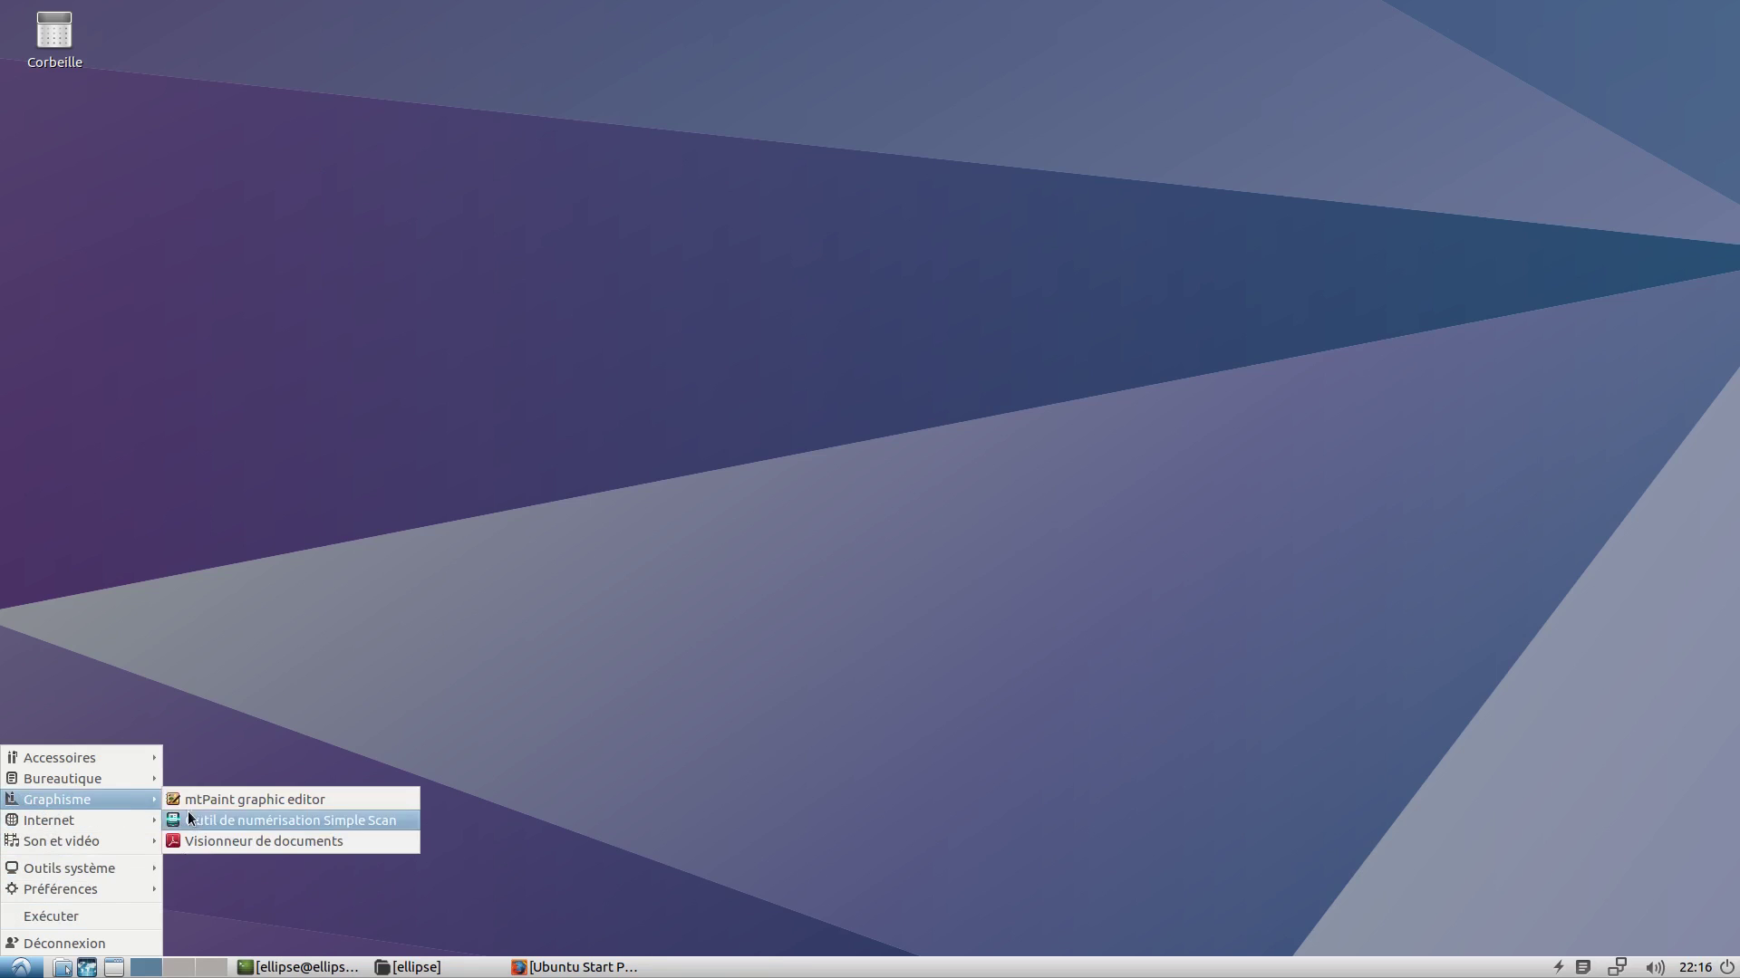
mouse_move(137, 779)
left_click(216, 799)
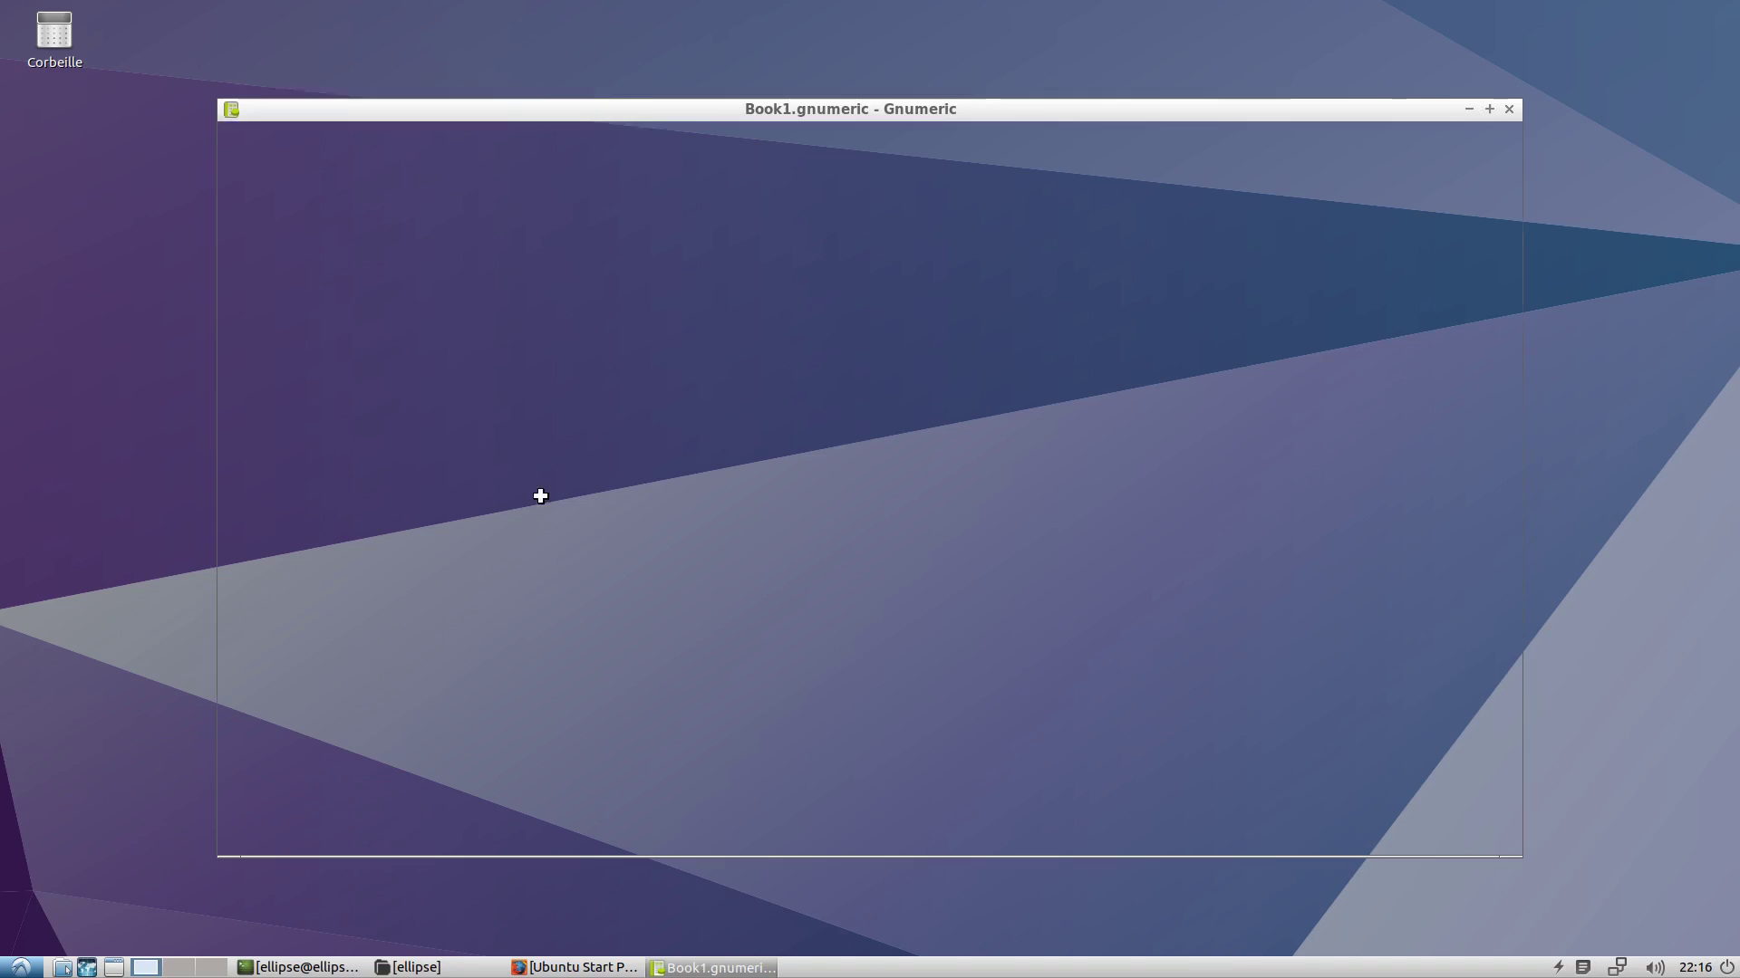
left_click(729, 132)
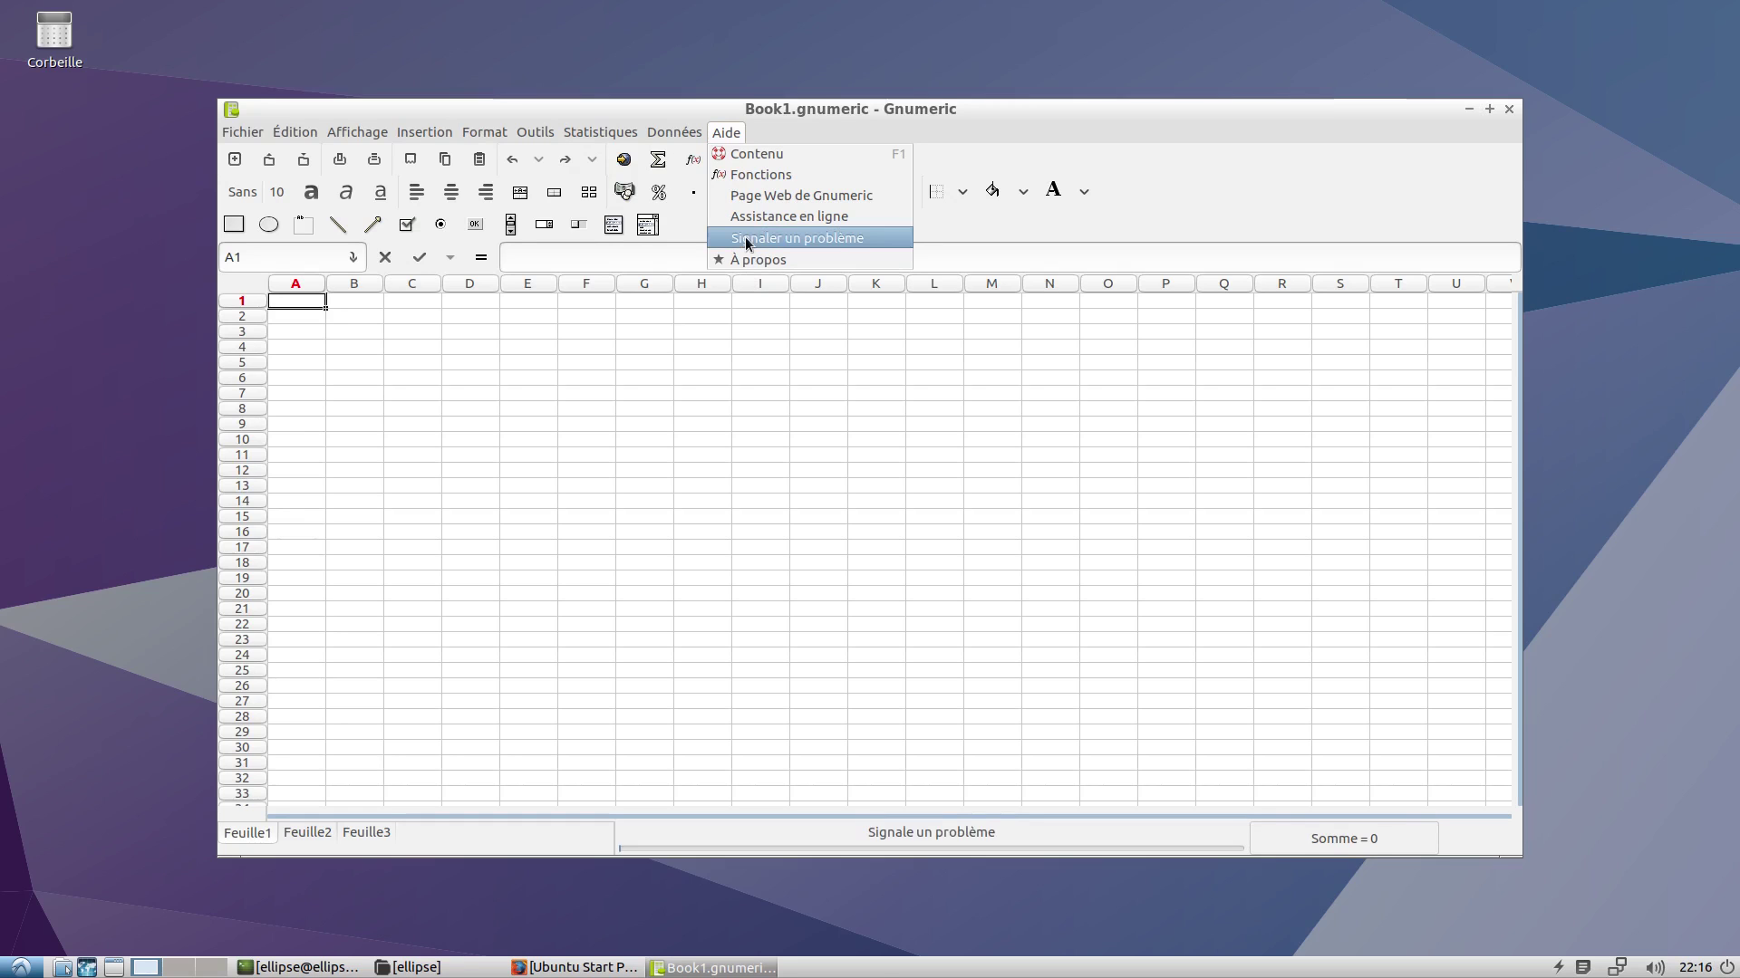
left_click(737, 261)
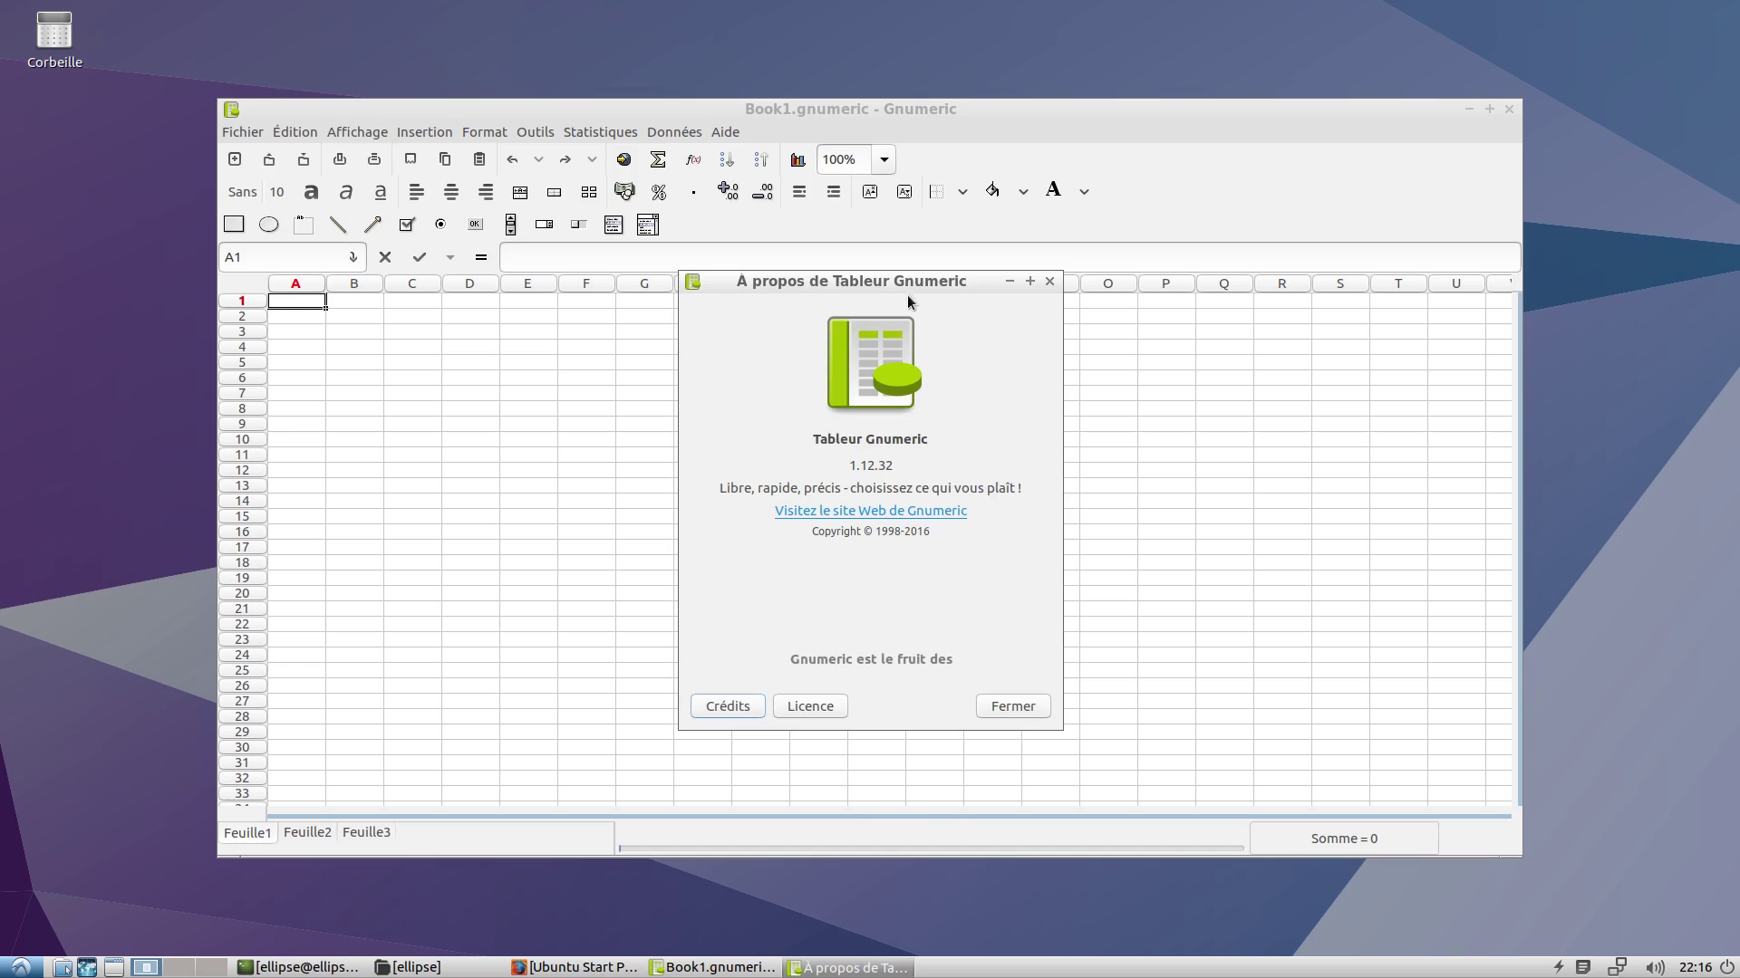
Bring the Firefox window to the front and minimise it again.
left_click(575, 966)
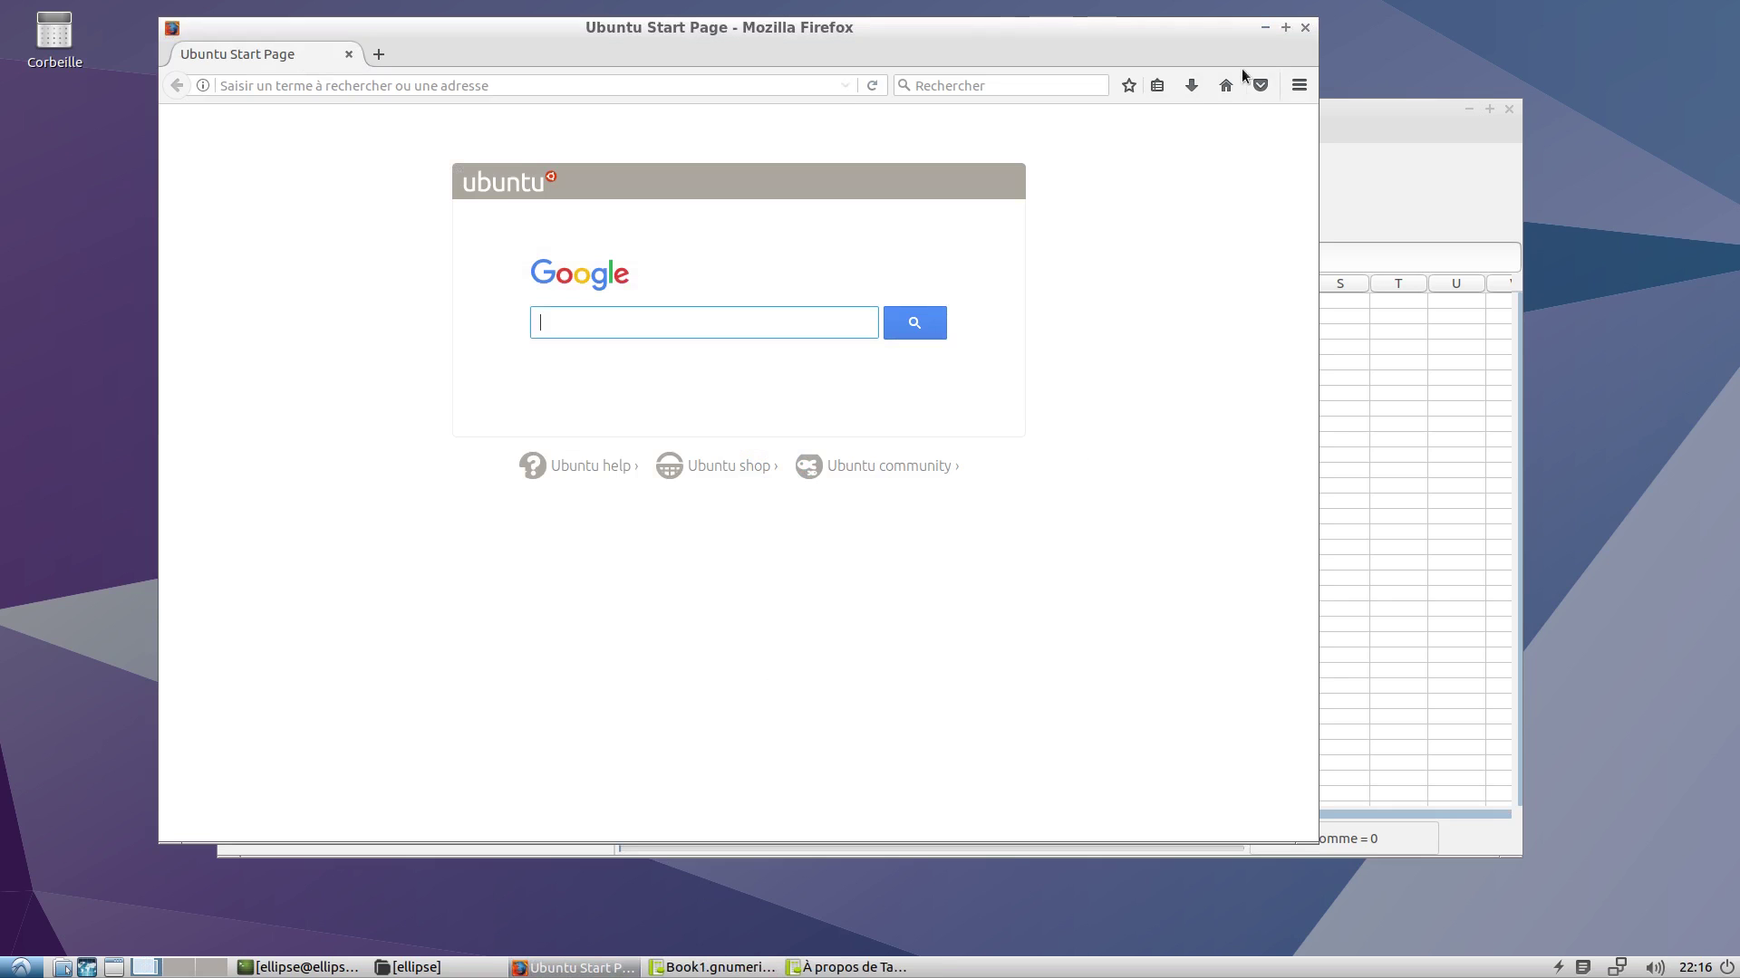
left_click(1265, 27)
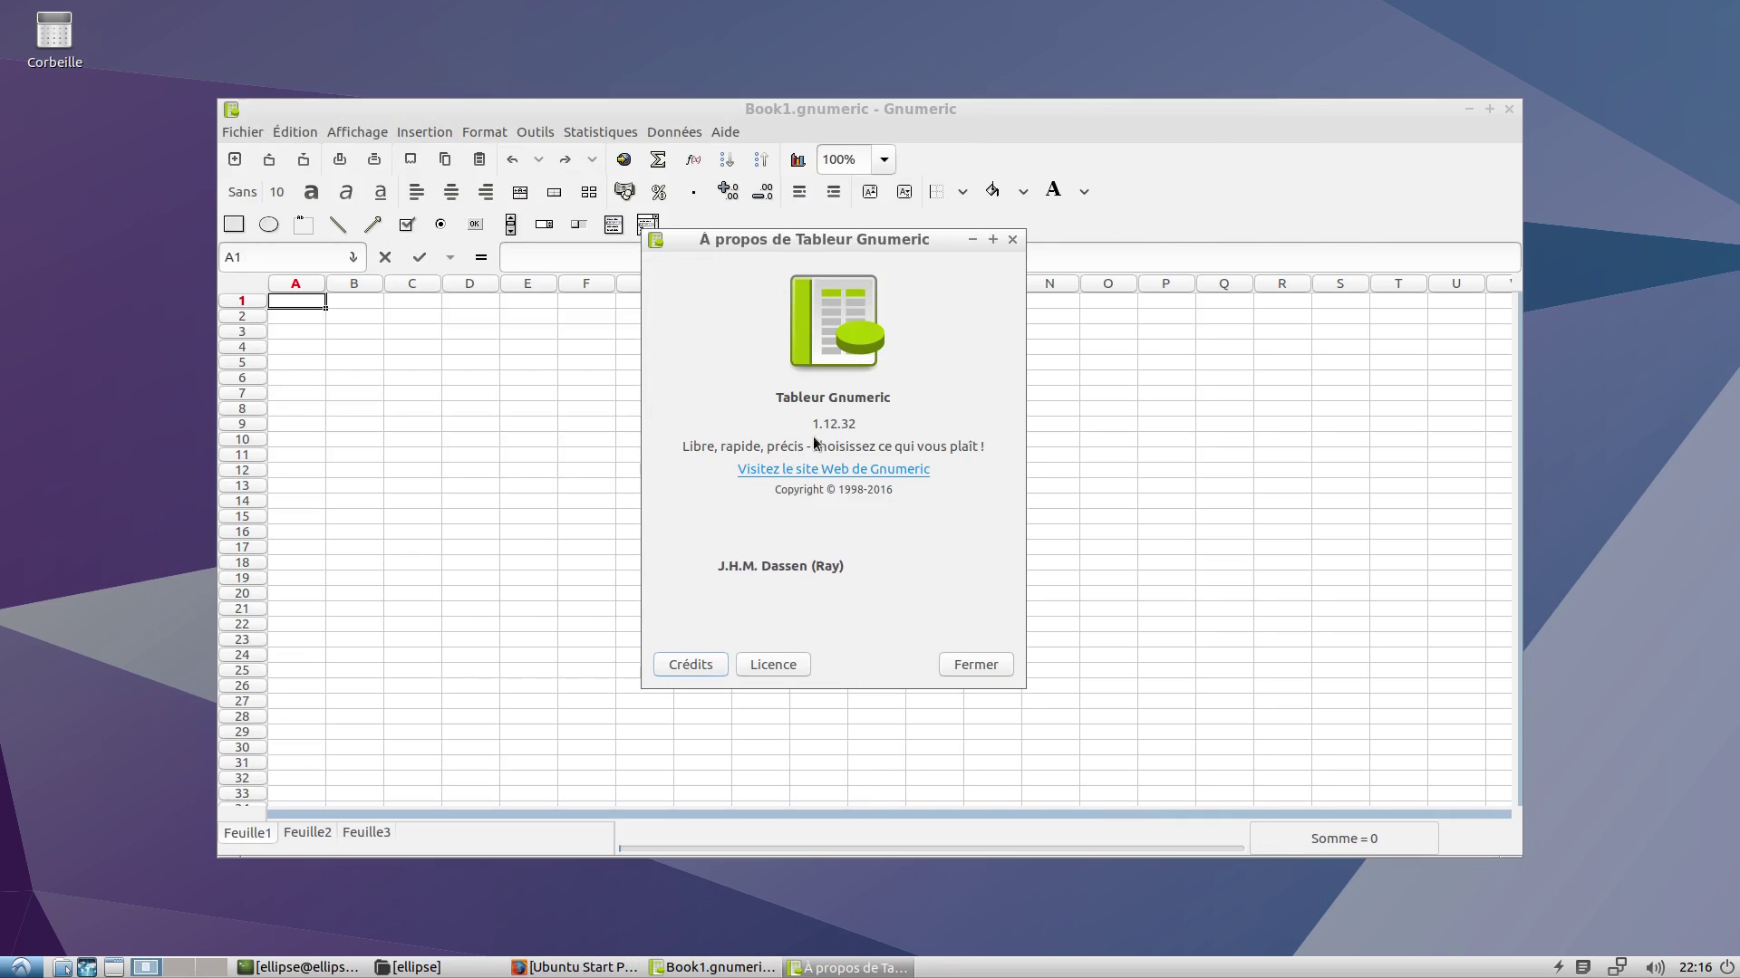
Highlight the version number in Gnumeric's À propos window and close the spreadsheet program.
left_click_drag(811, 424, 887, 426)
left_click(887, 426)
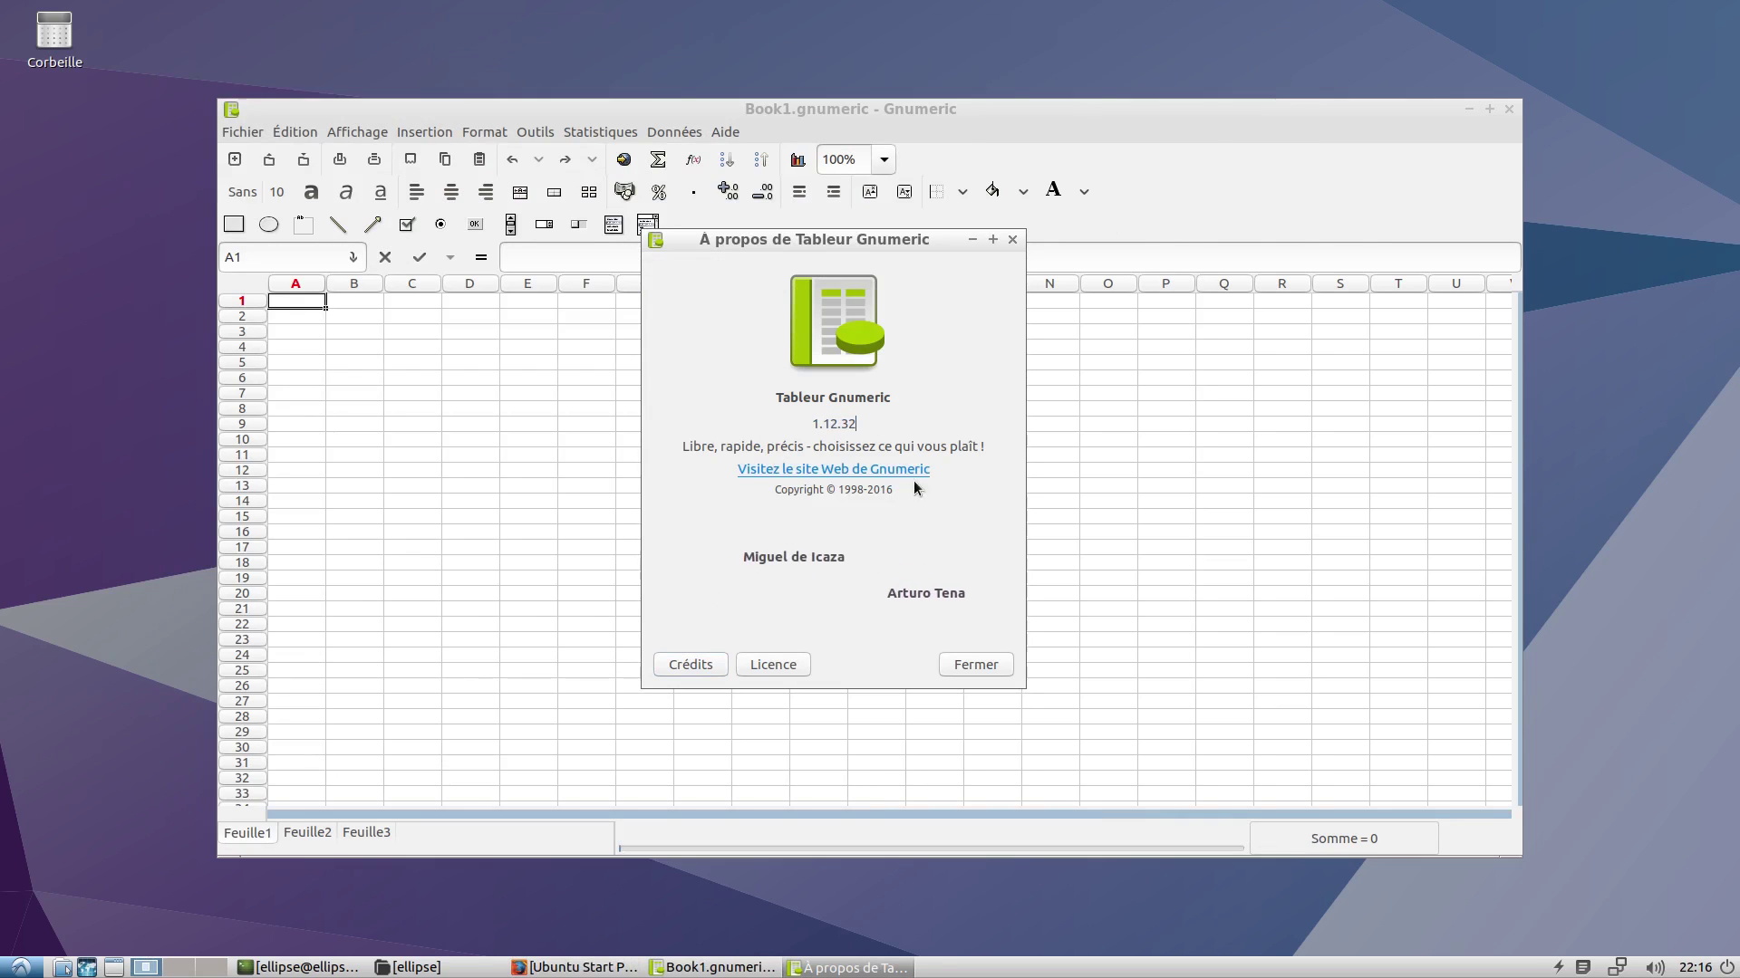
left_click(976, 665)
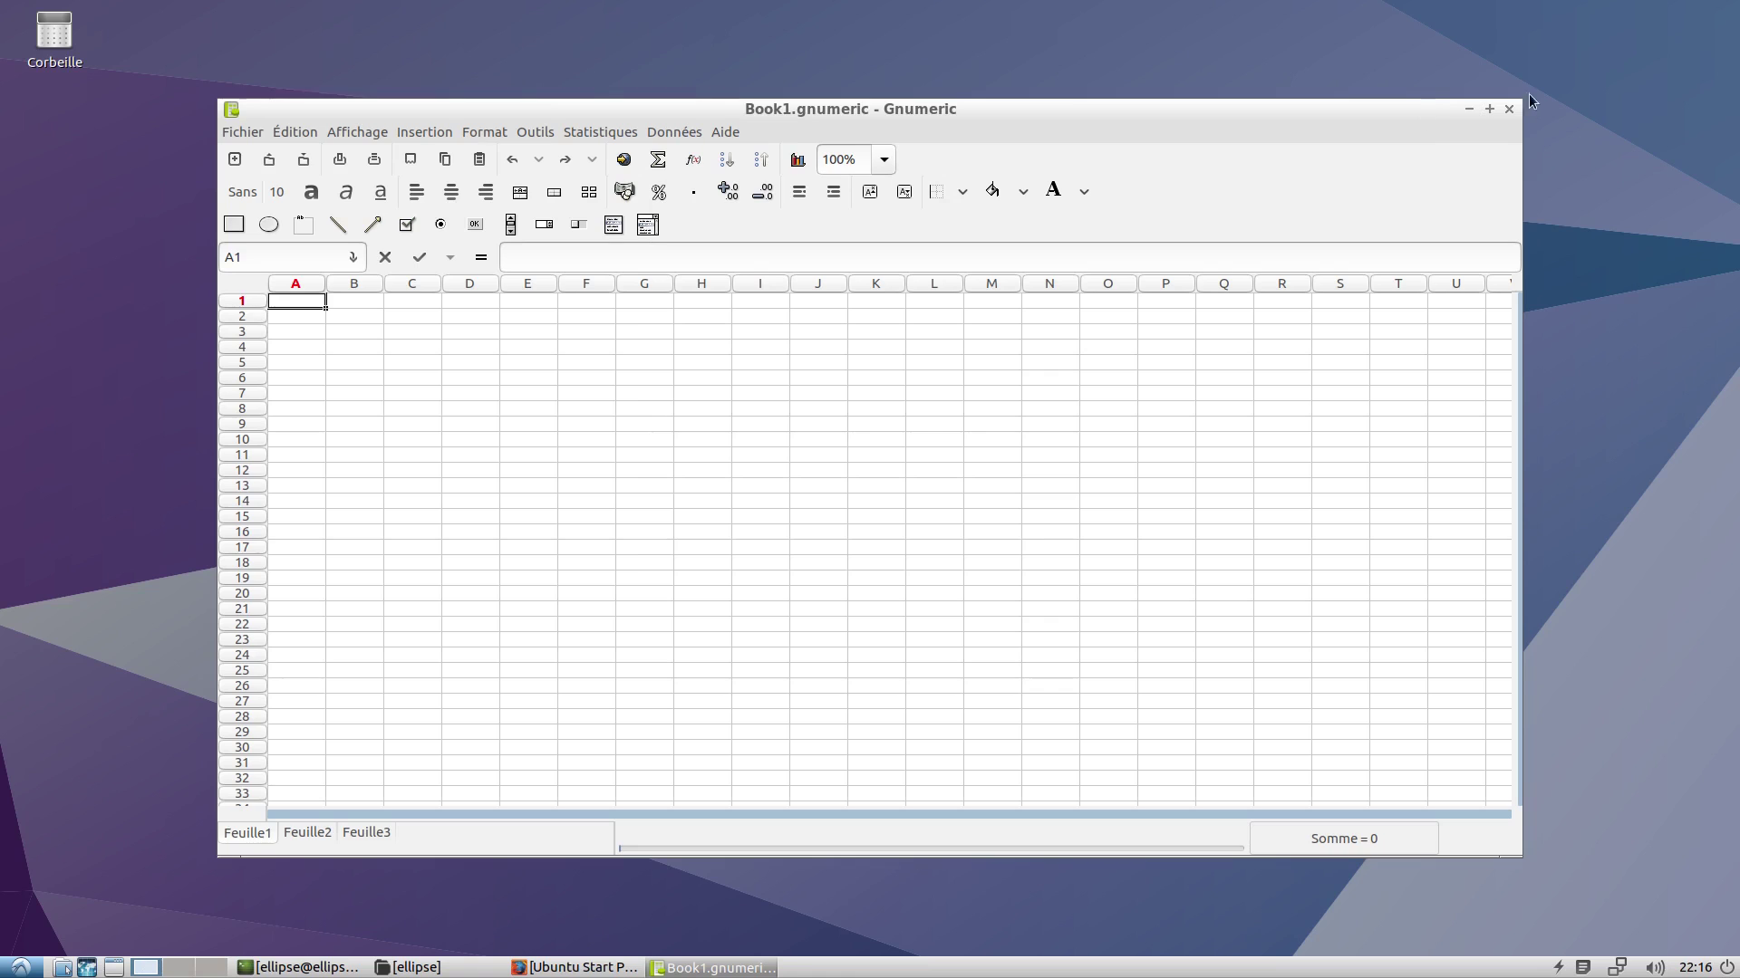
left_click(1510, 109)
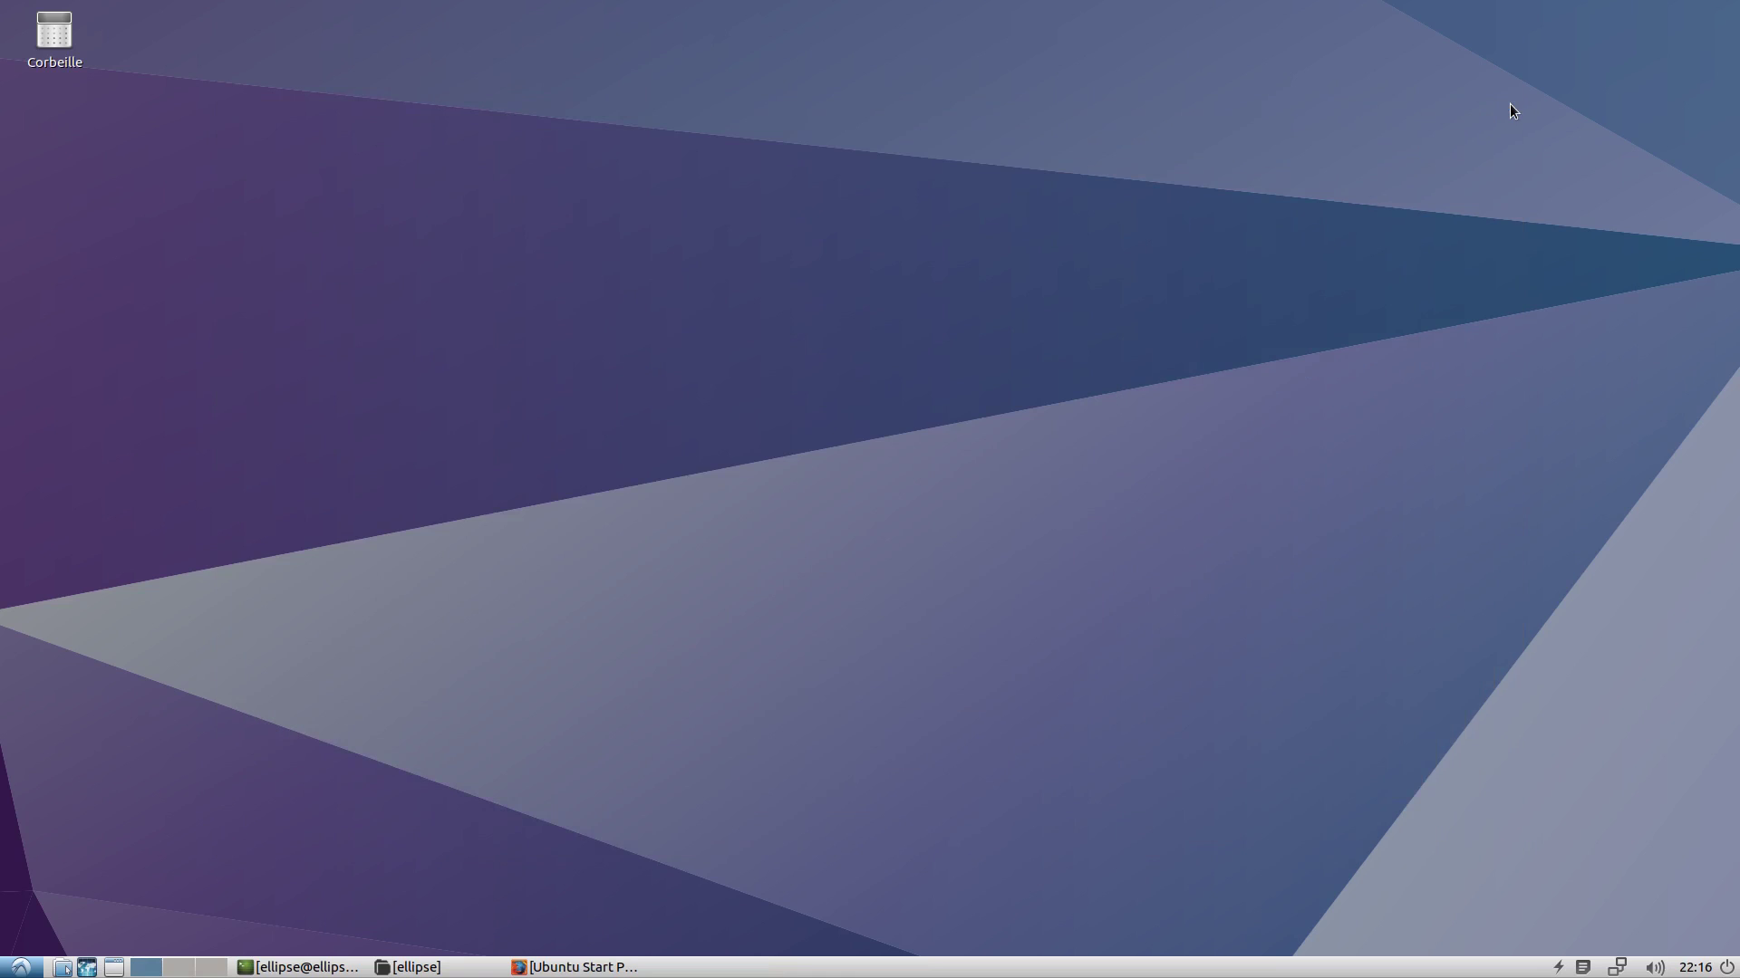
Browse the Son et vidéo and Outils système applications and open System Profiler and Benchmark to look over its categories.
left_click(19, 967)
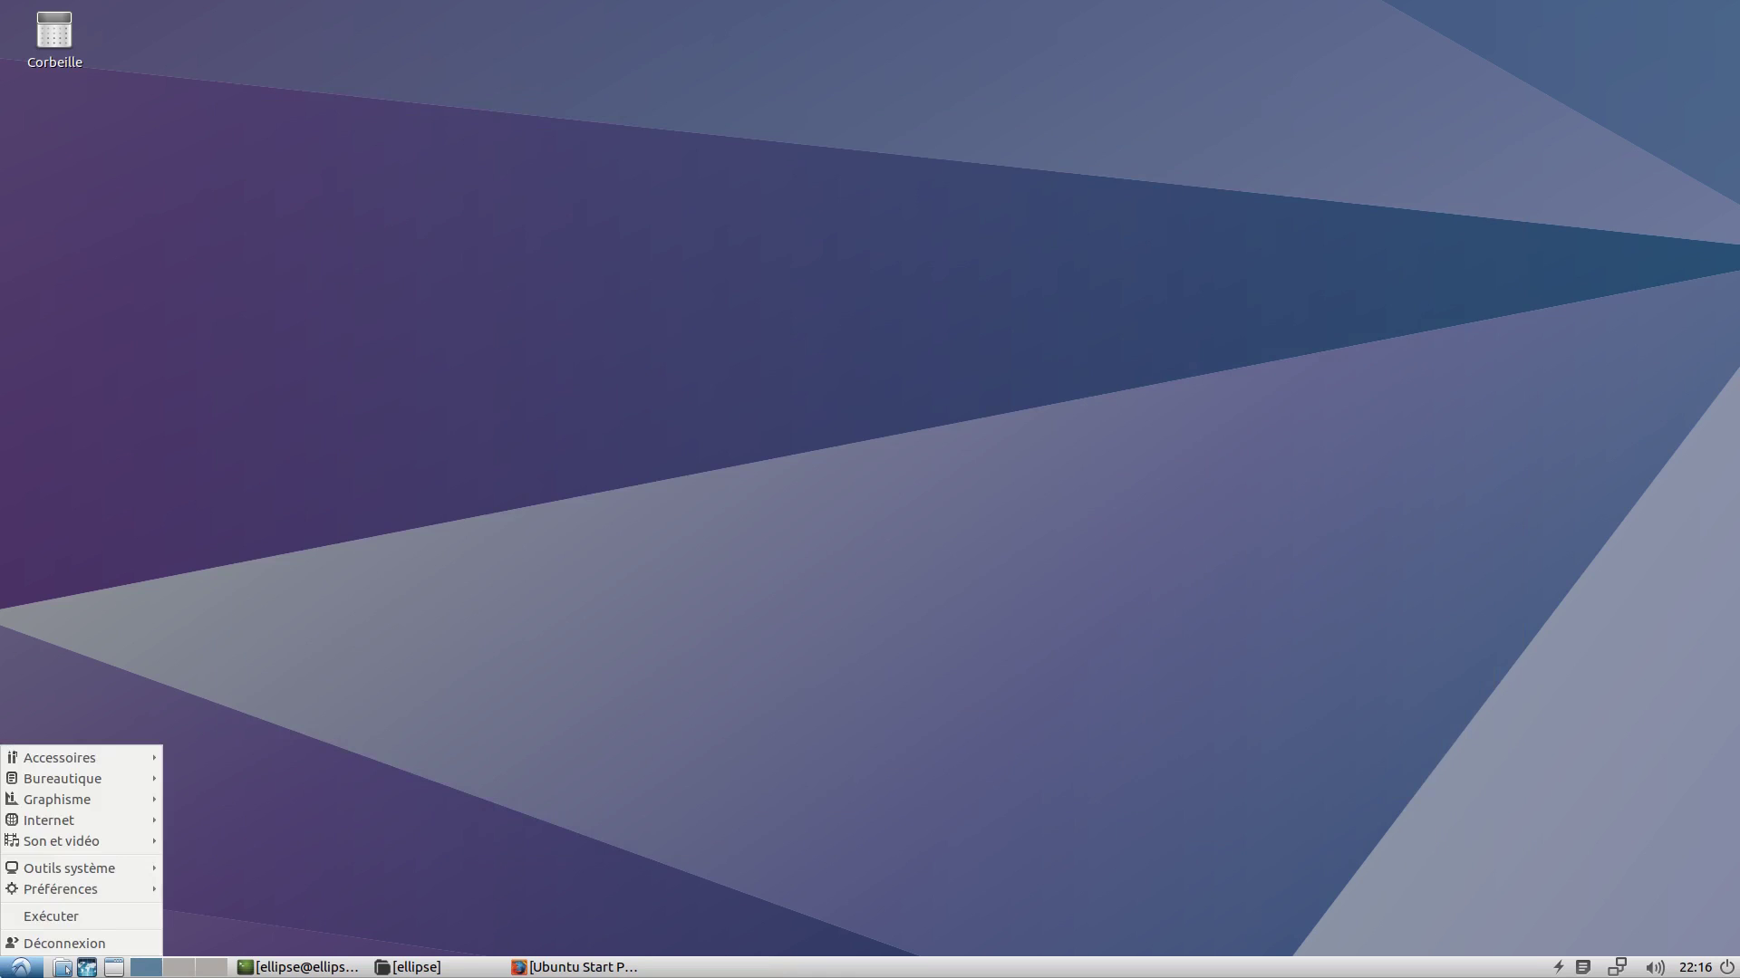
mouse_move(86, 802)
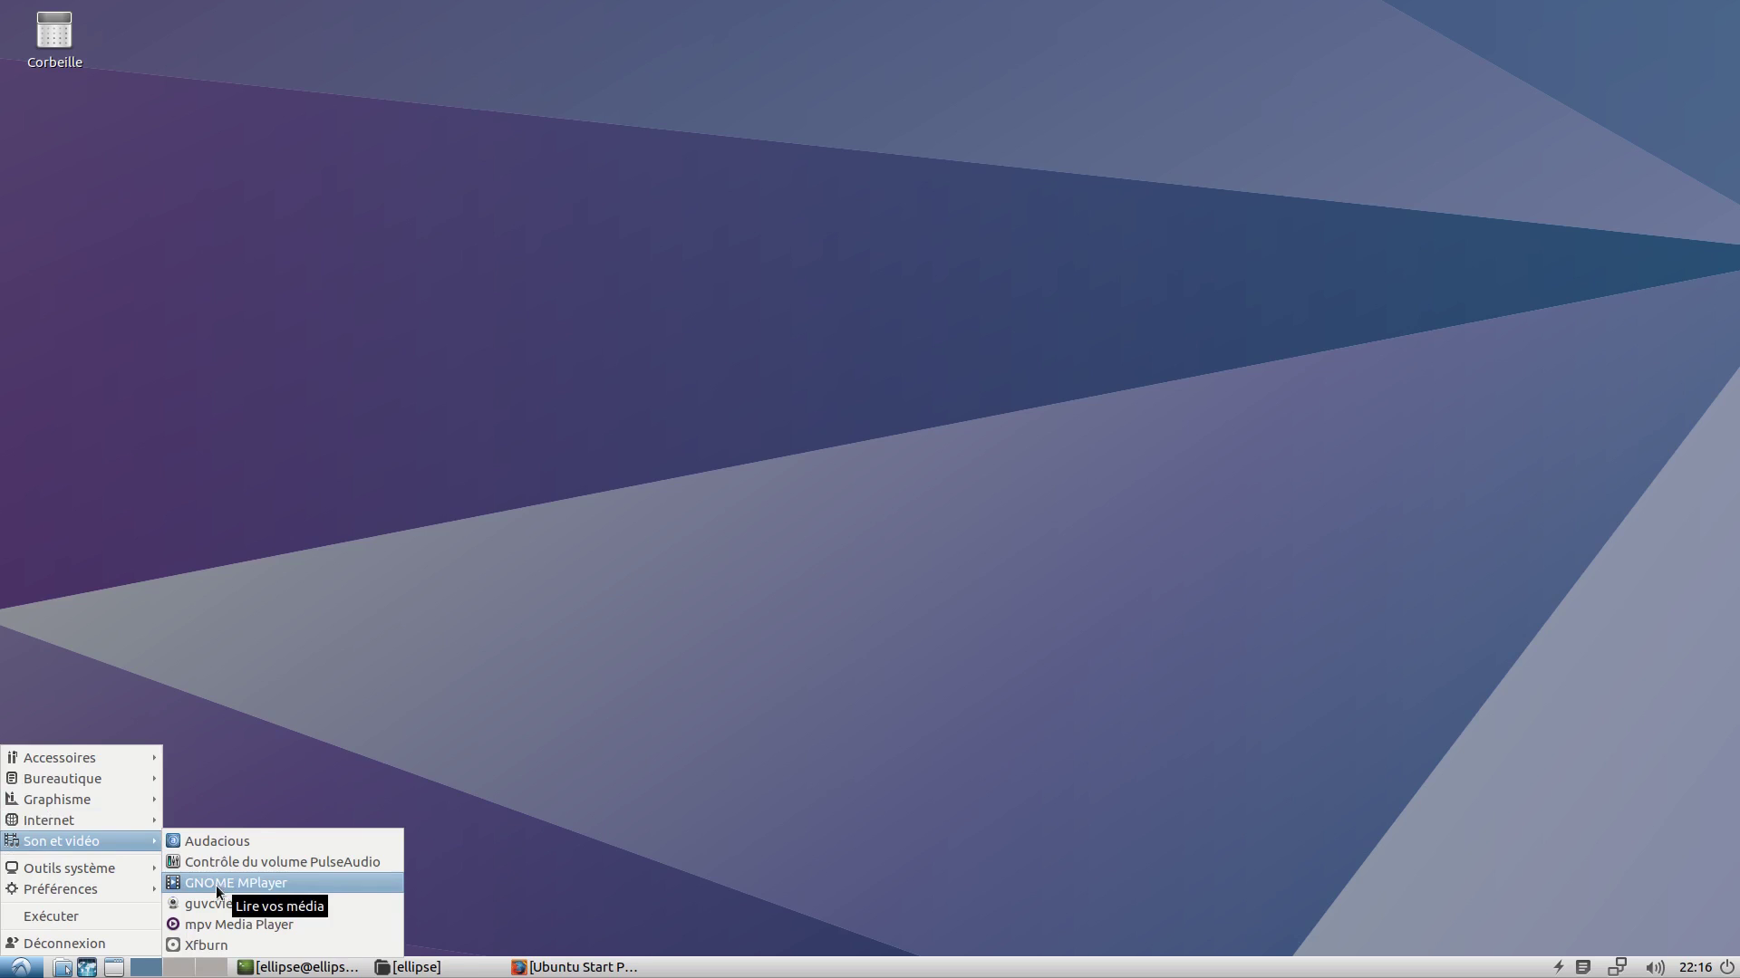
mouse_move(138, 868)
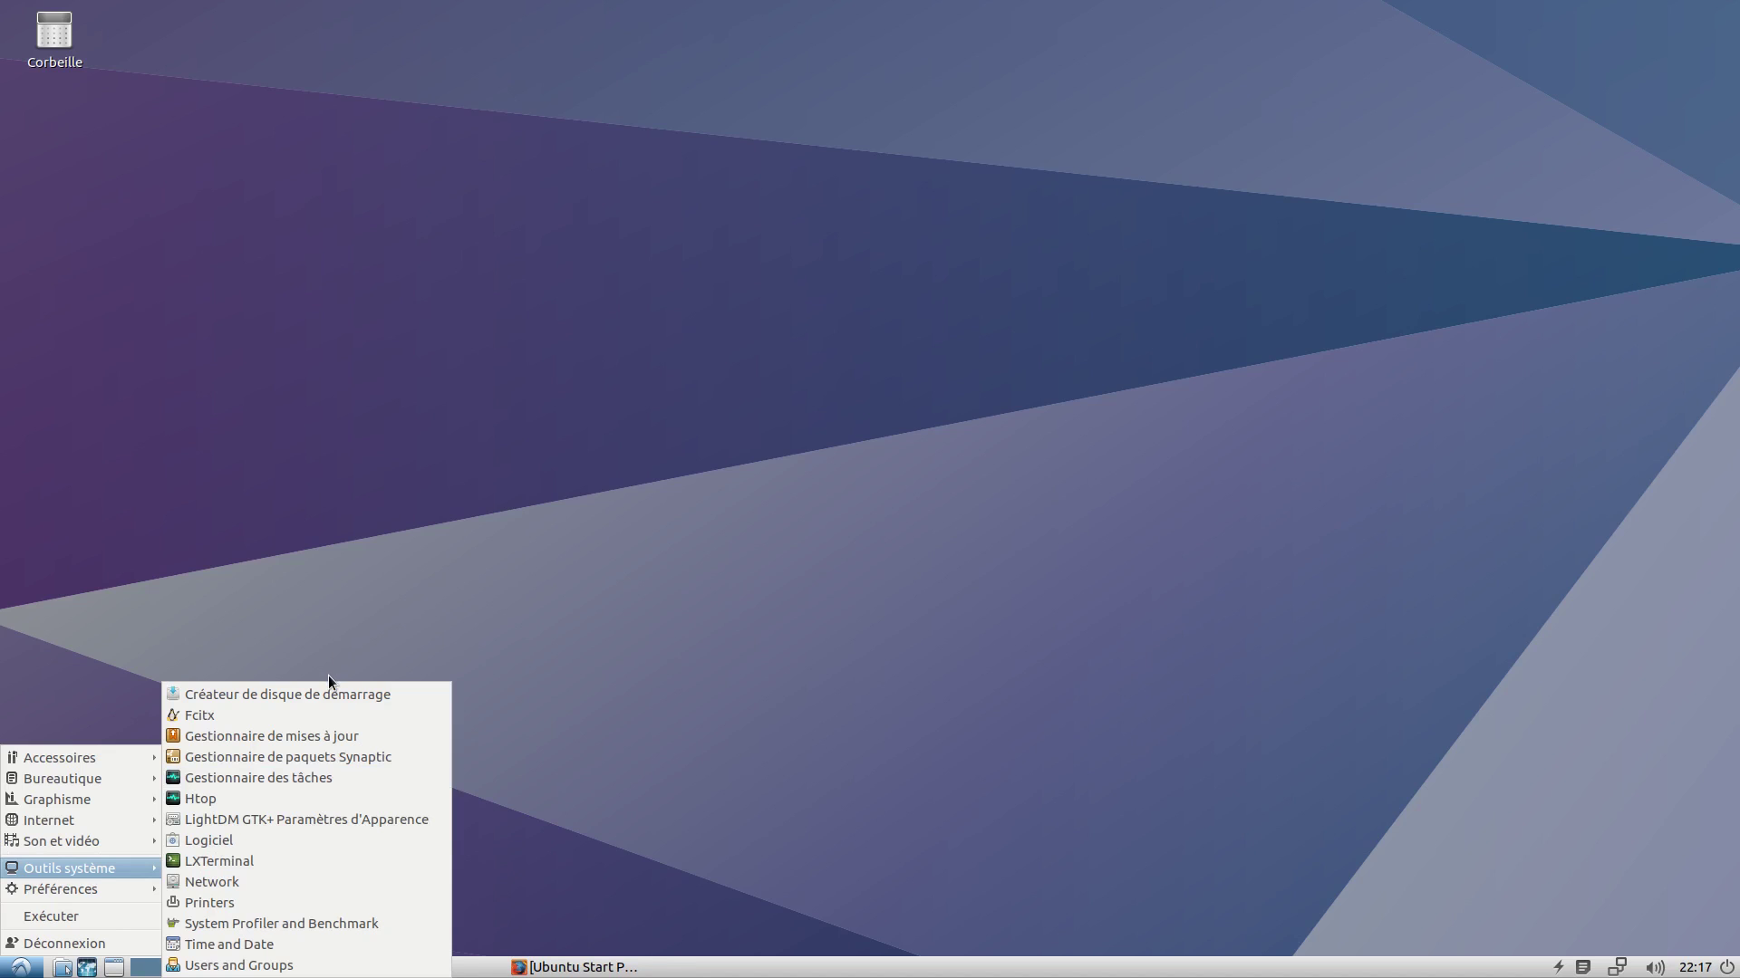
left_click(243, 930)
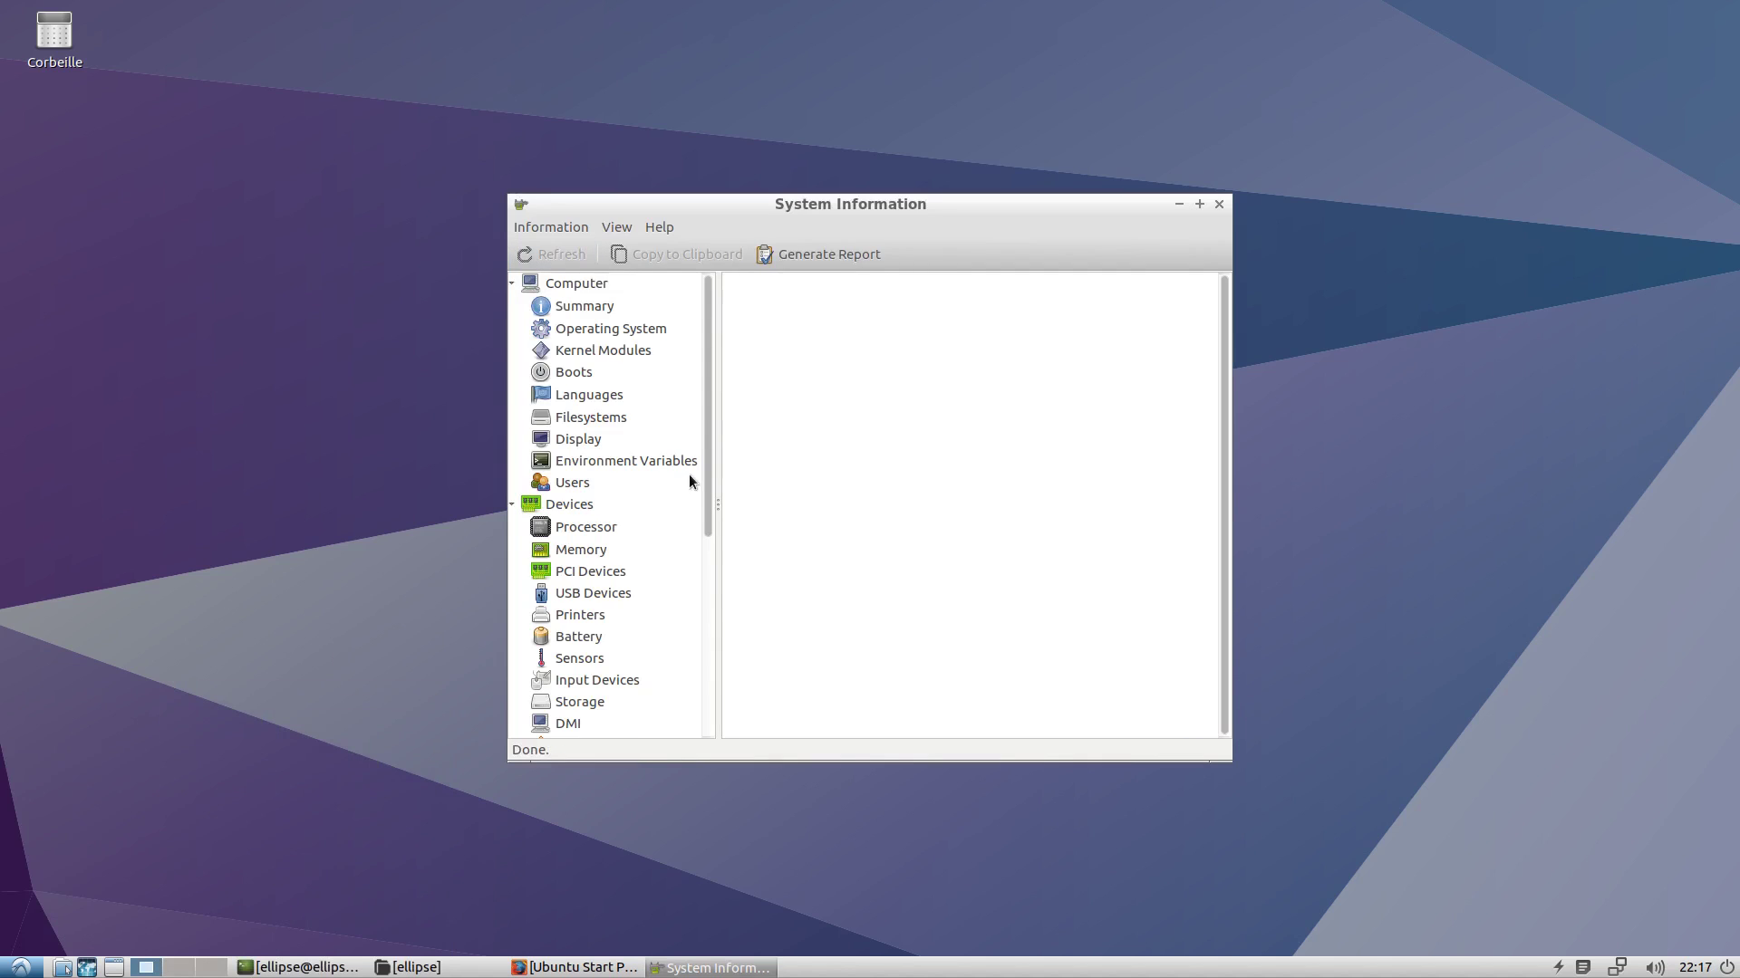
scroll(644, 326, "down", 6)
scroll(644, 326, "up", 6)
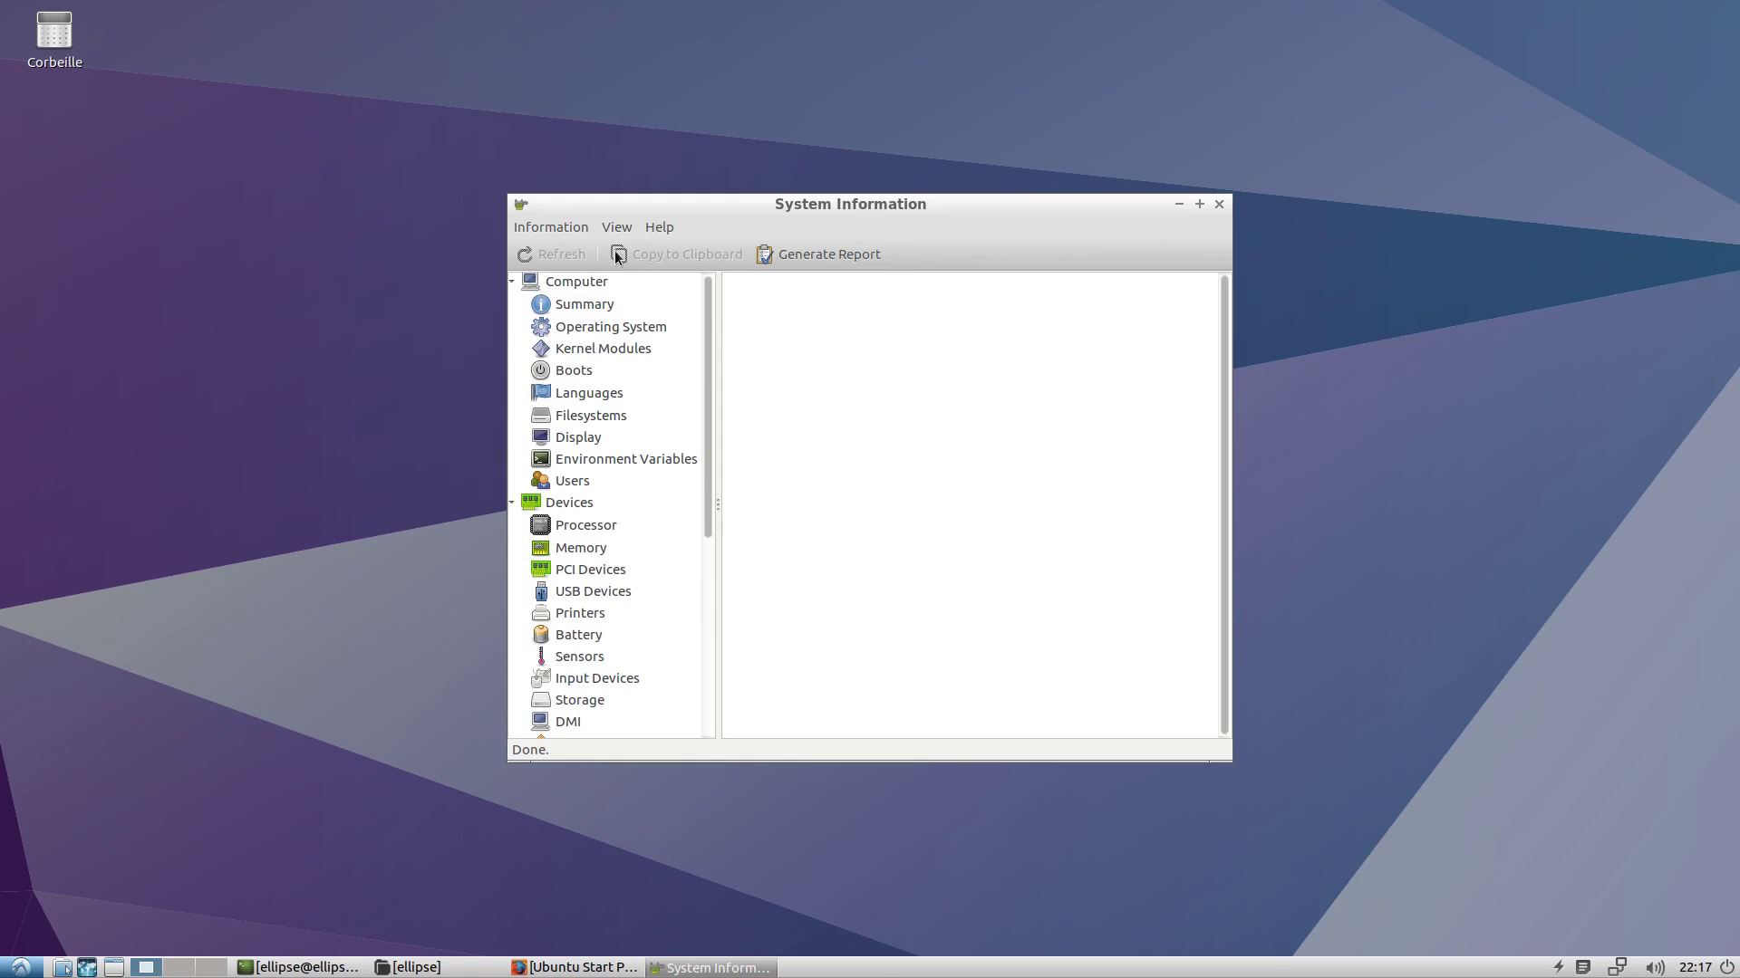
Open the report generator of System Information and place its dialog beside the main window.
left_click(781, 257)
left_click_drag(831, 203, 509, 70)
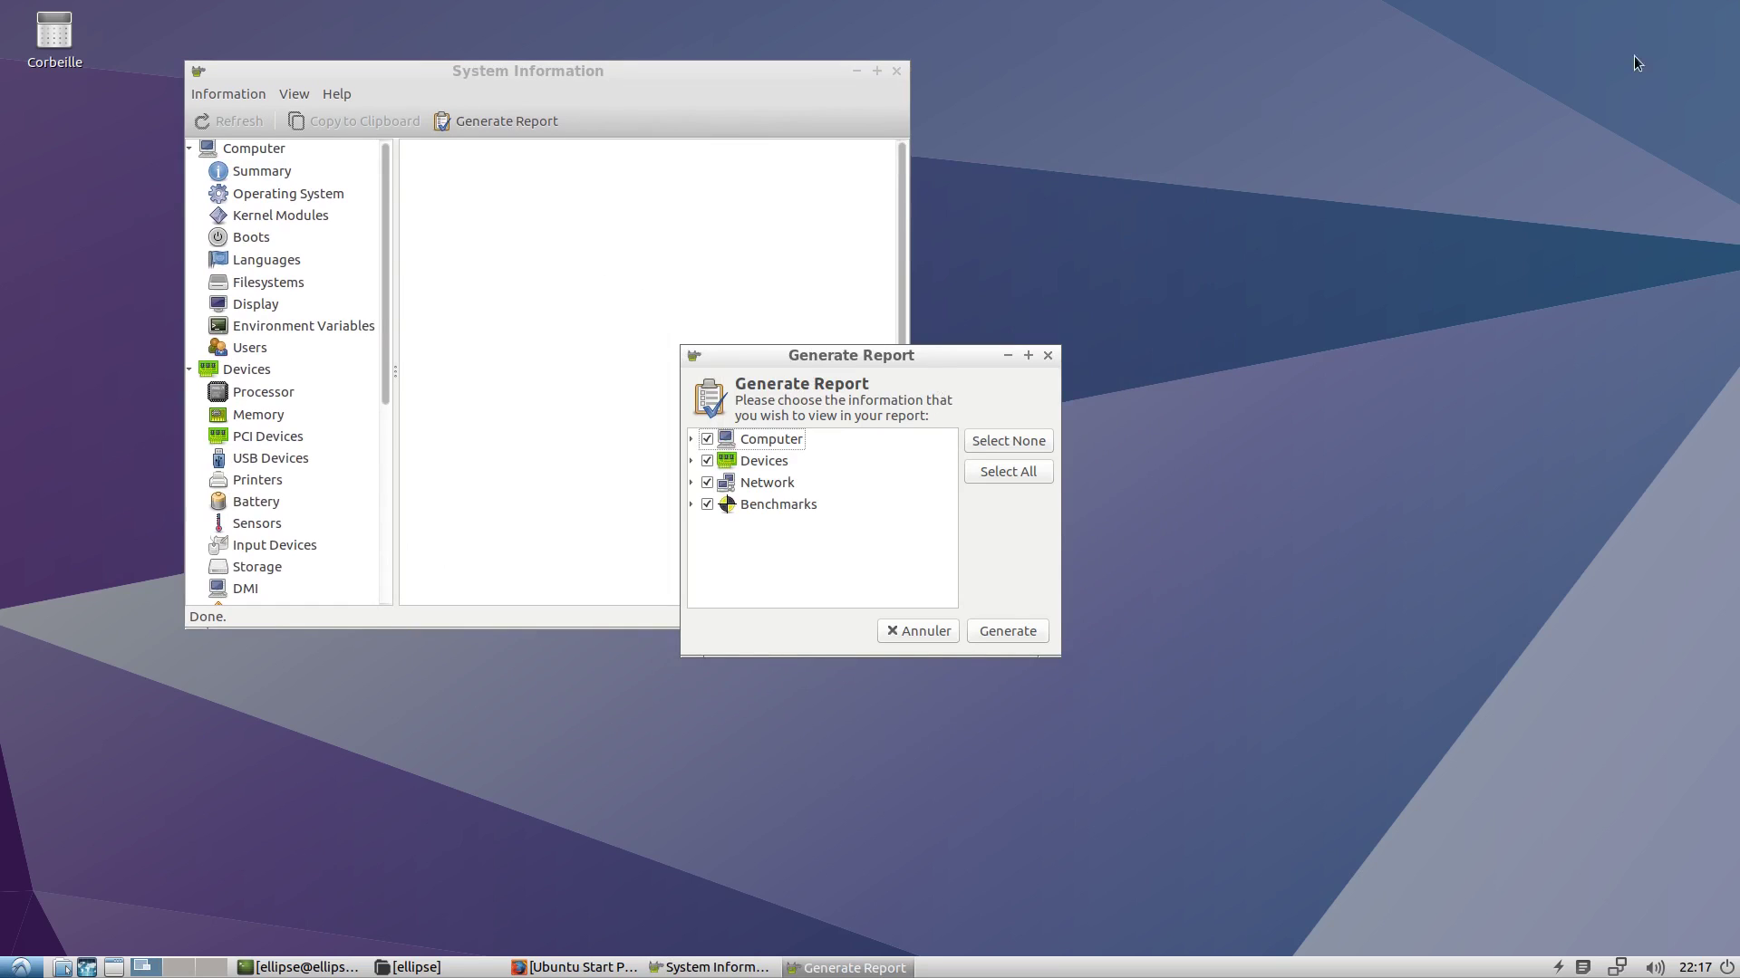
left_click_drag(824, 352, 1079, 309)
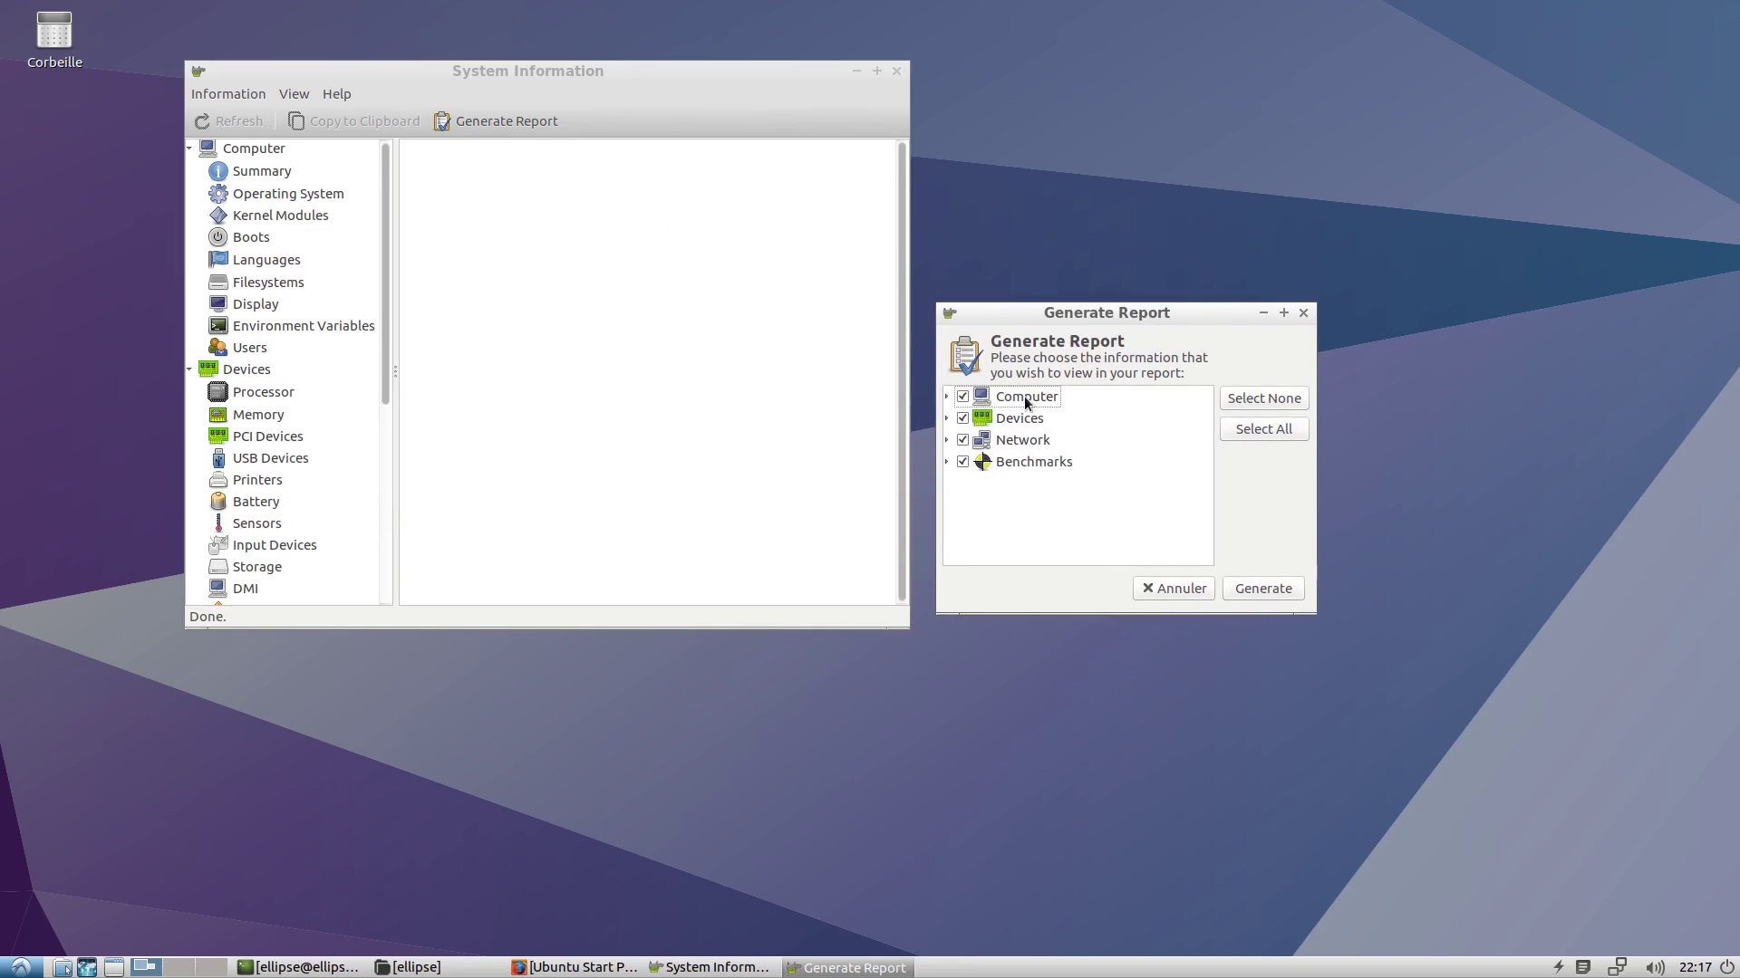
Limit the report to the Benchmarks category, start generating it, and cancel saving the report file.
left_click(962, 396)
left_click(962, 462)
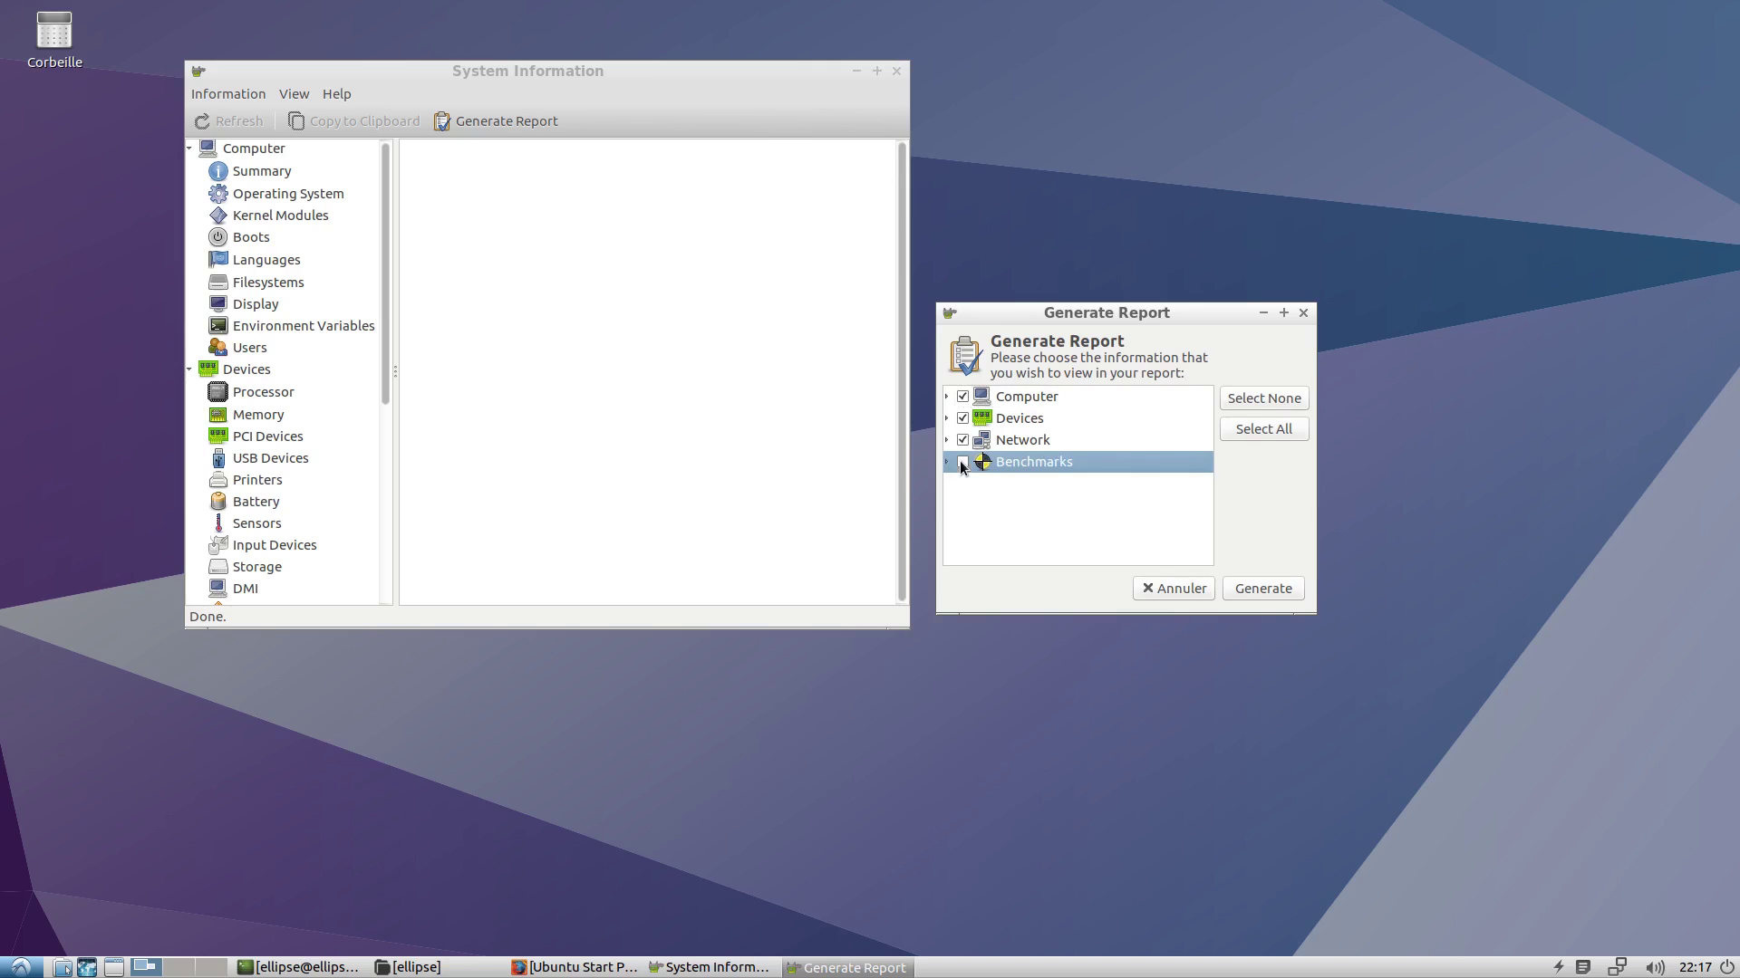
left_click(962, 463)
left_click(962, 462)
left_click(962, 440)
left_click(962, 396)
left_click(962, 418)
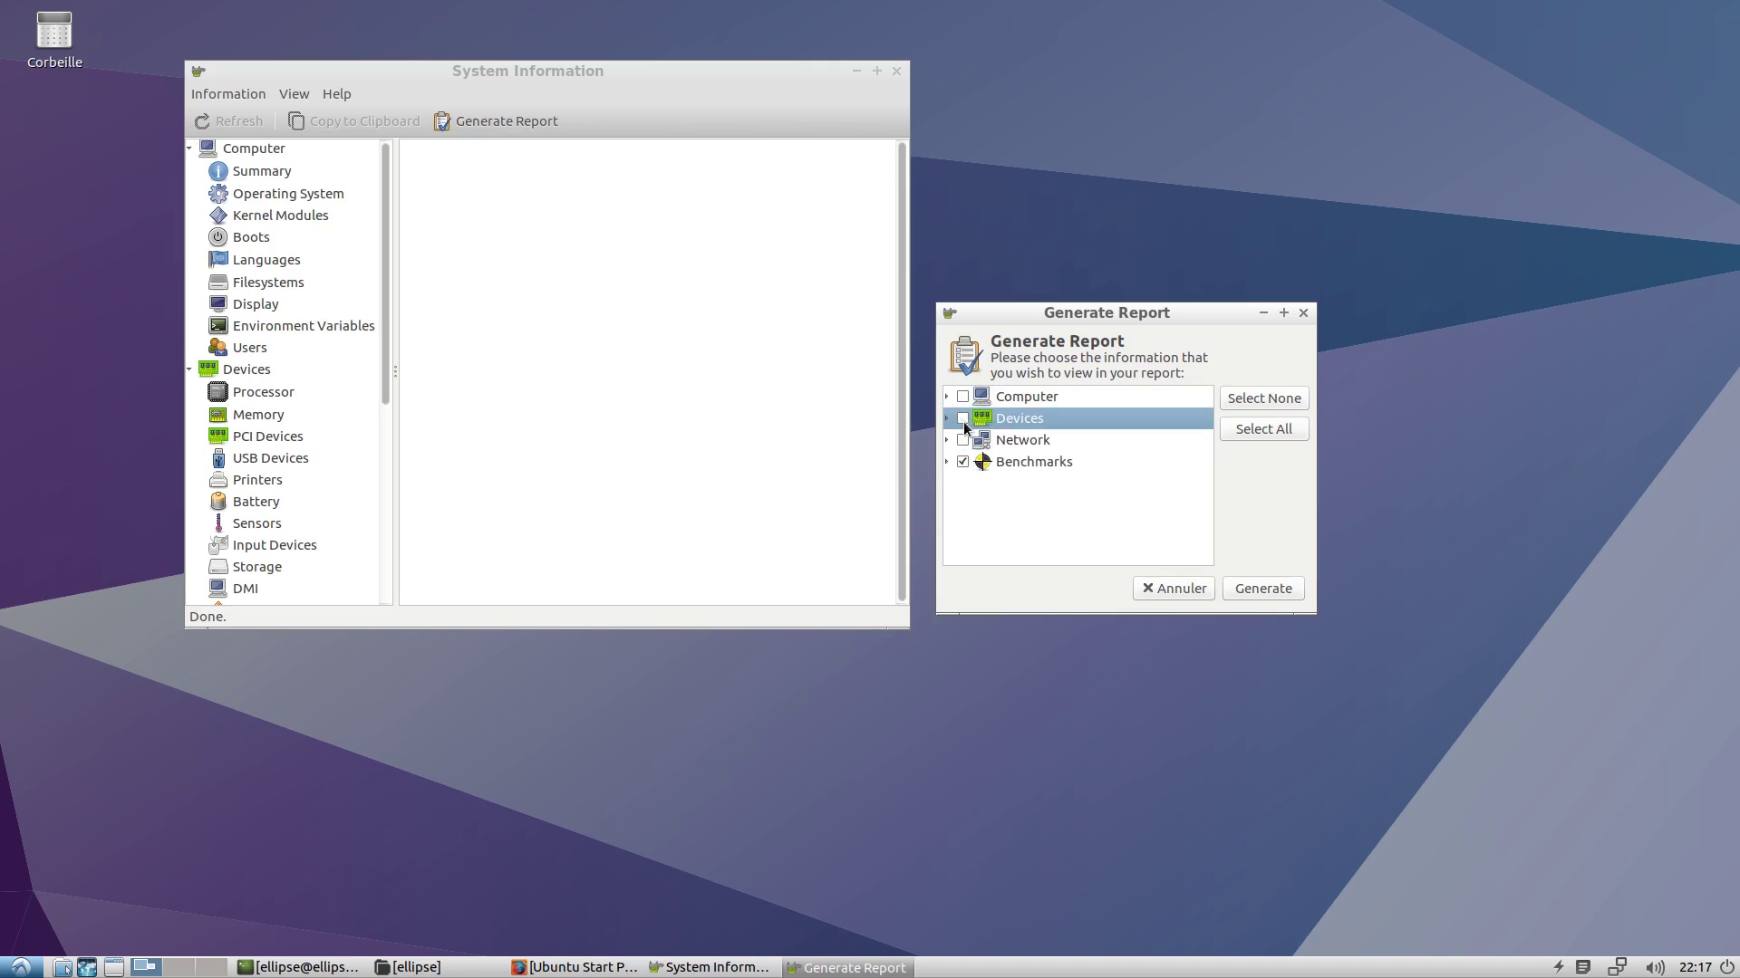
left_click(1251, 595)
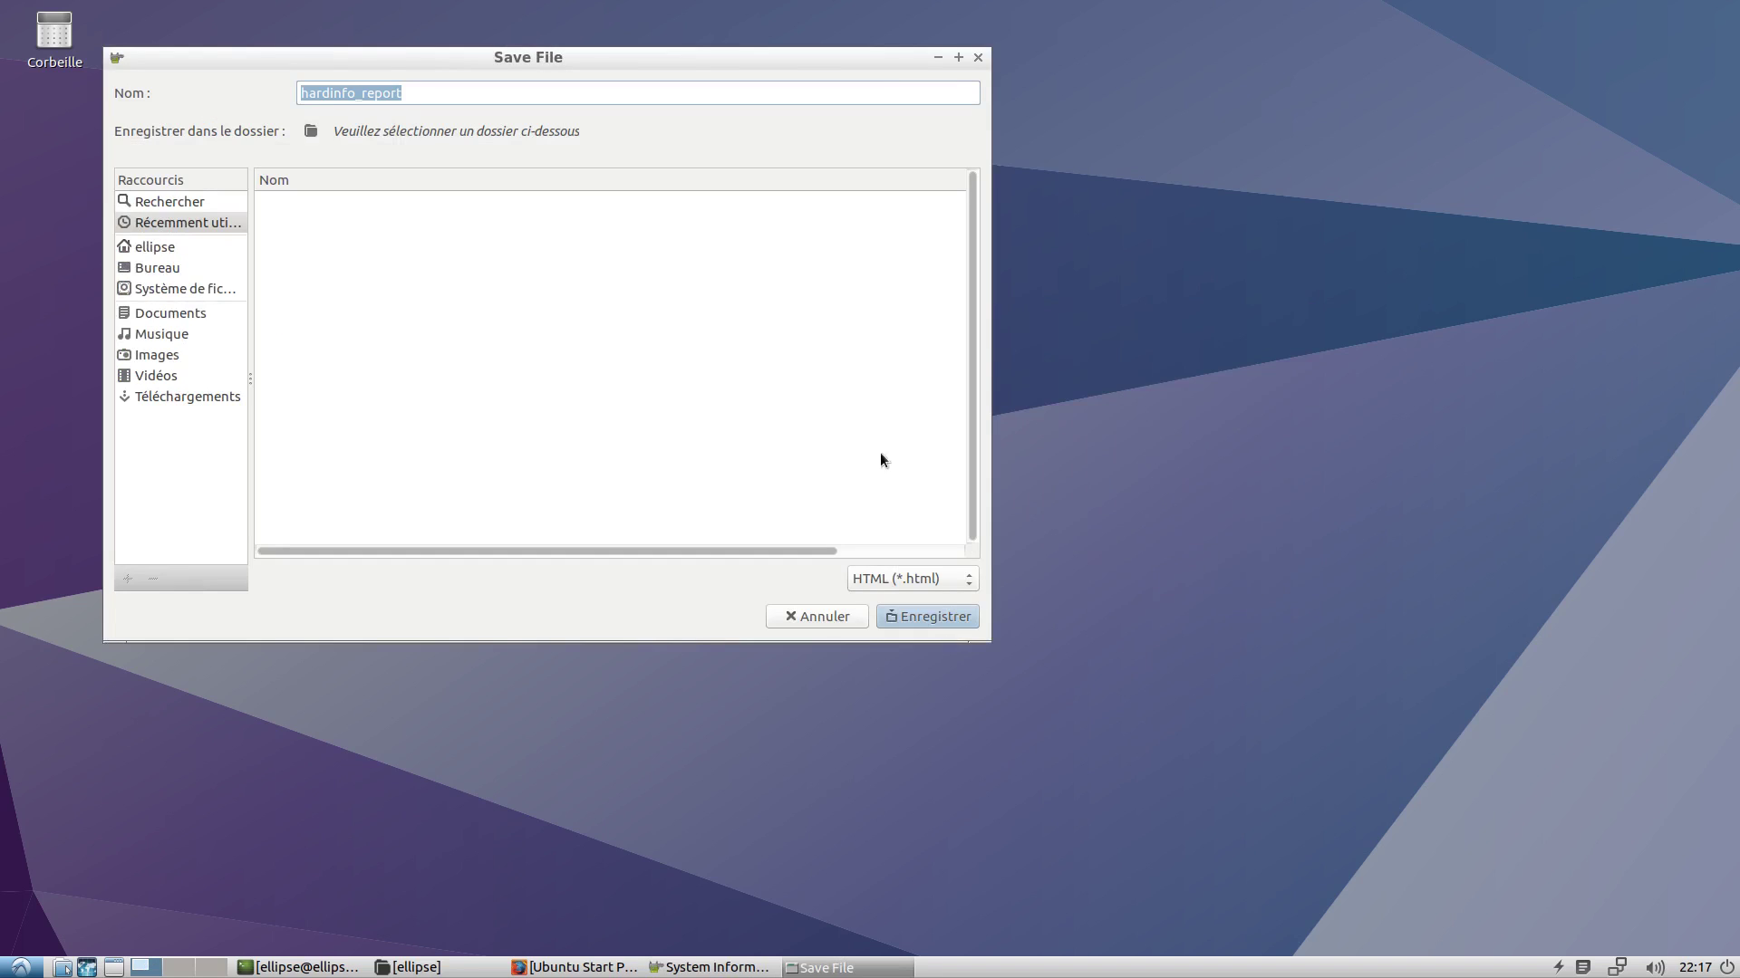
left_click(861, 616)
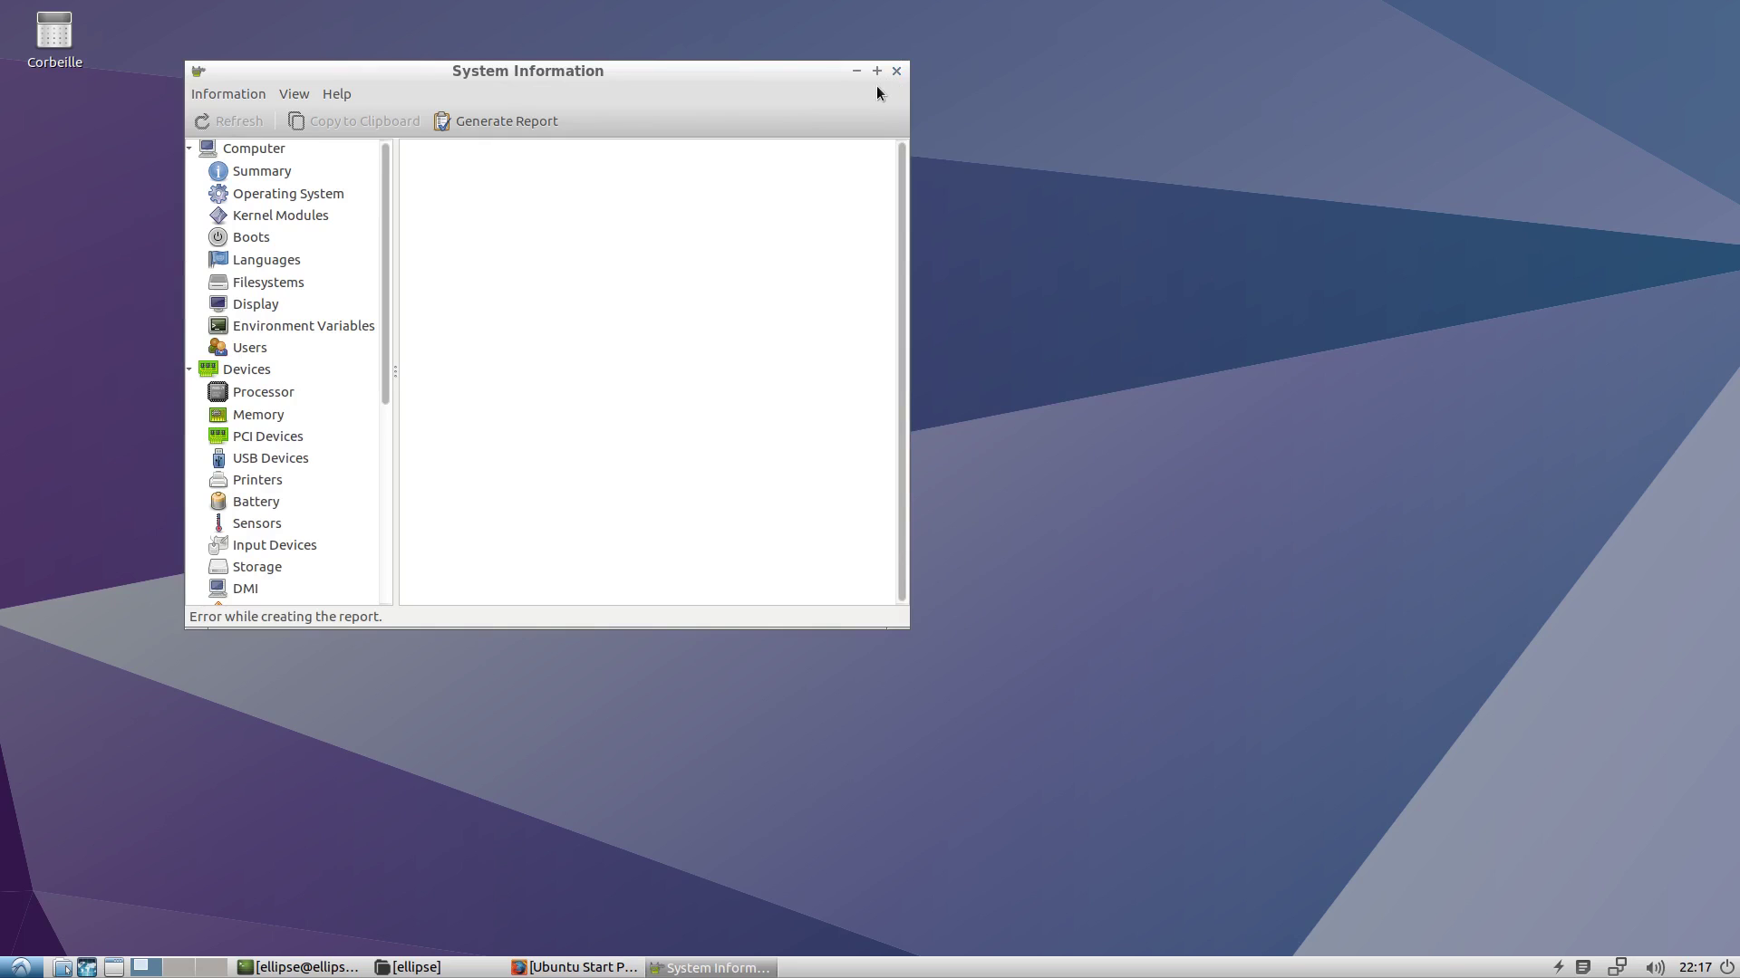
Look through the Computer, Devices and Network categories in System Information and close the program.
scroll(356, 324, "down", 6)
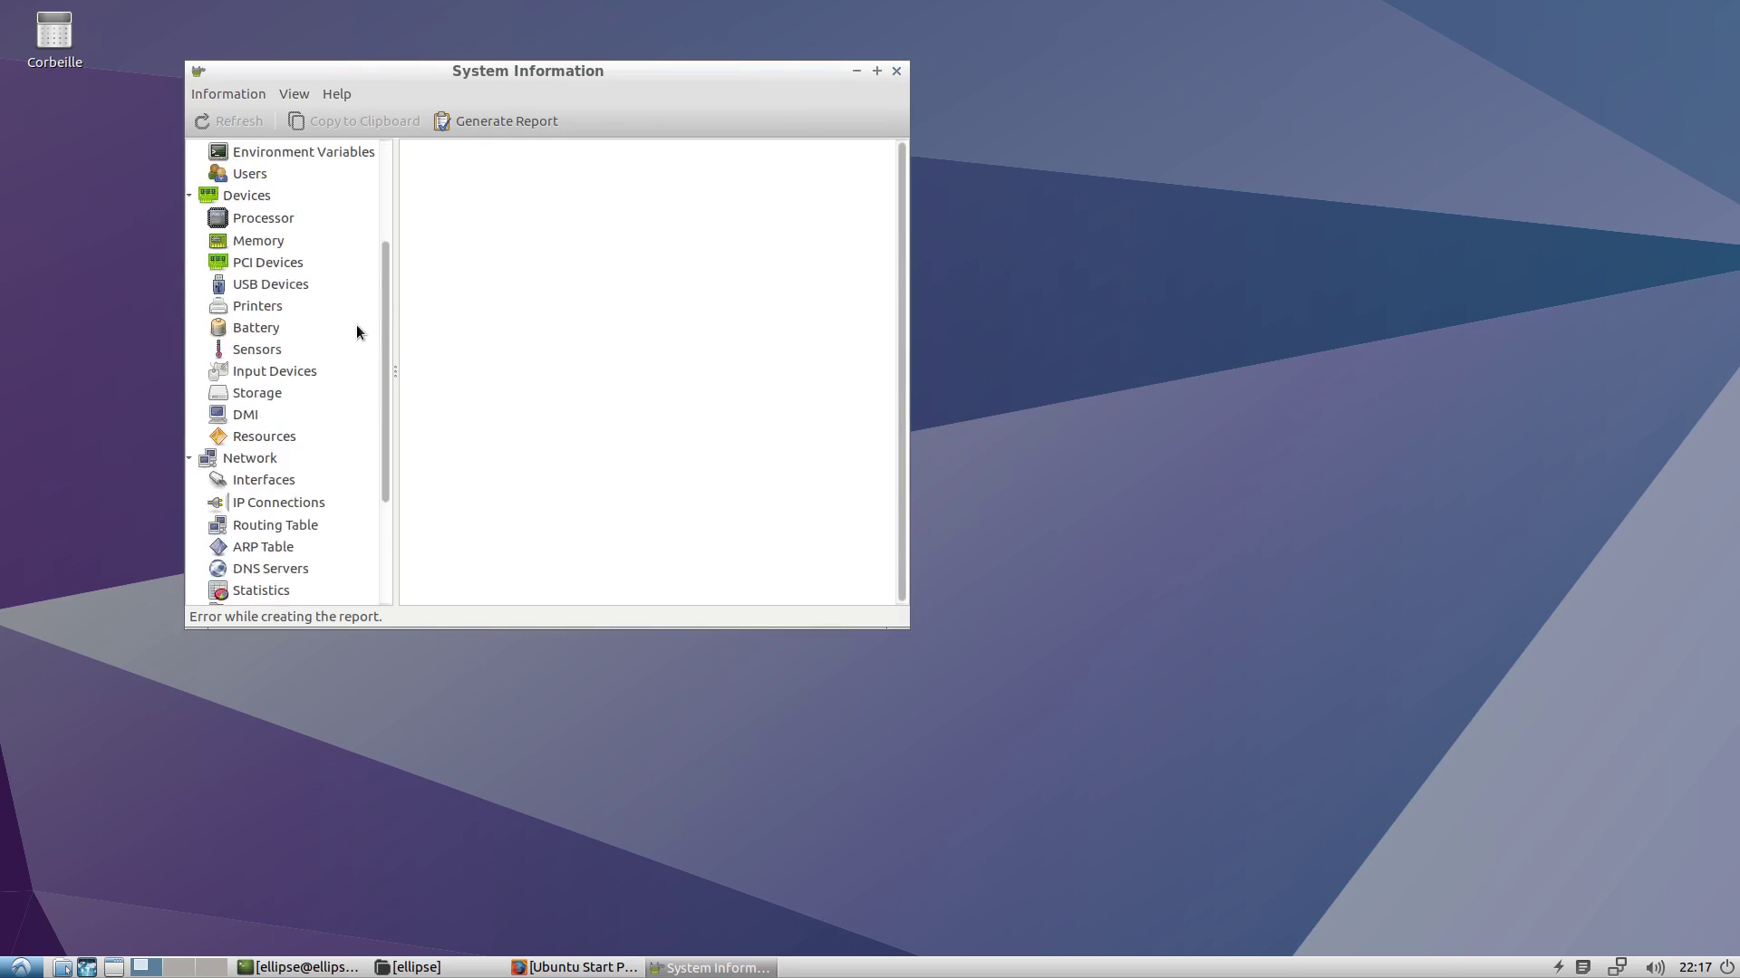
left_click_drag(384, 392, 382, 132)
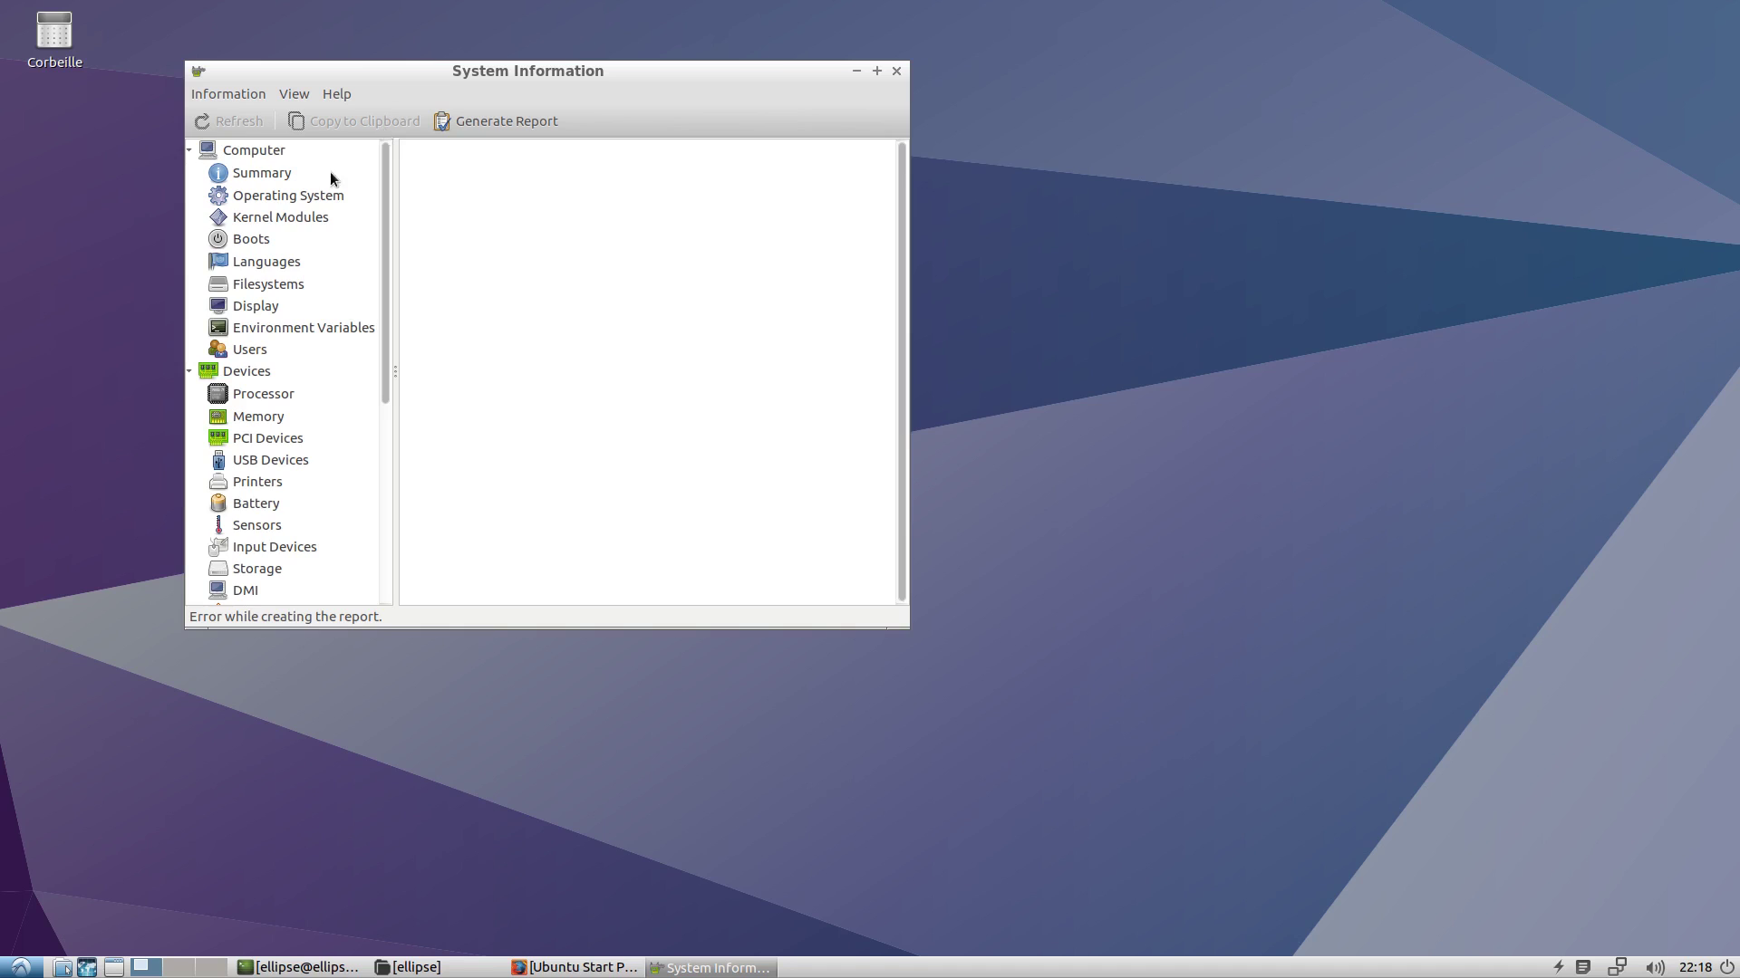
scroll(275, 263, "down", 3)
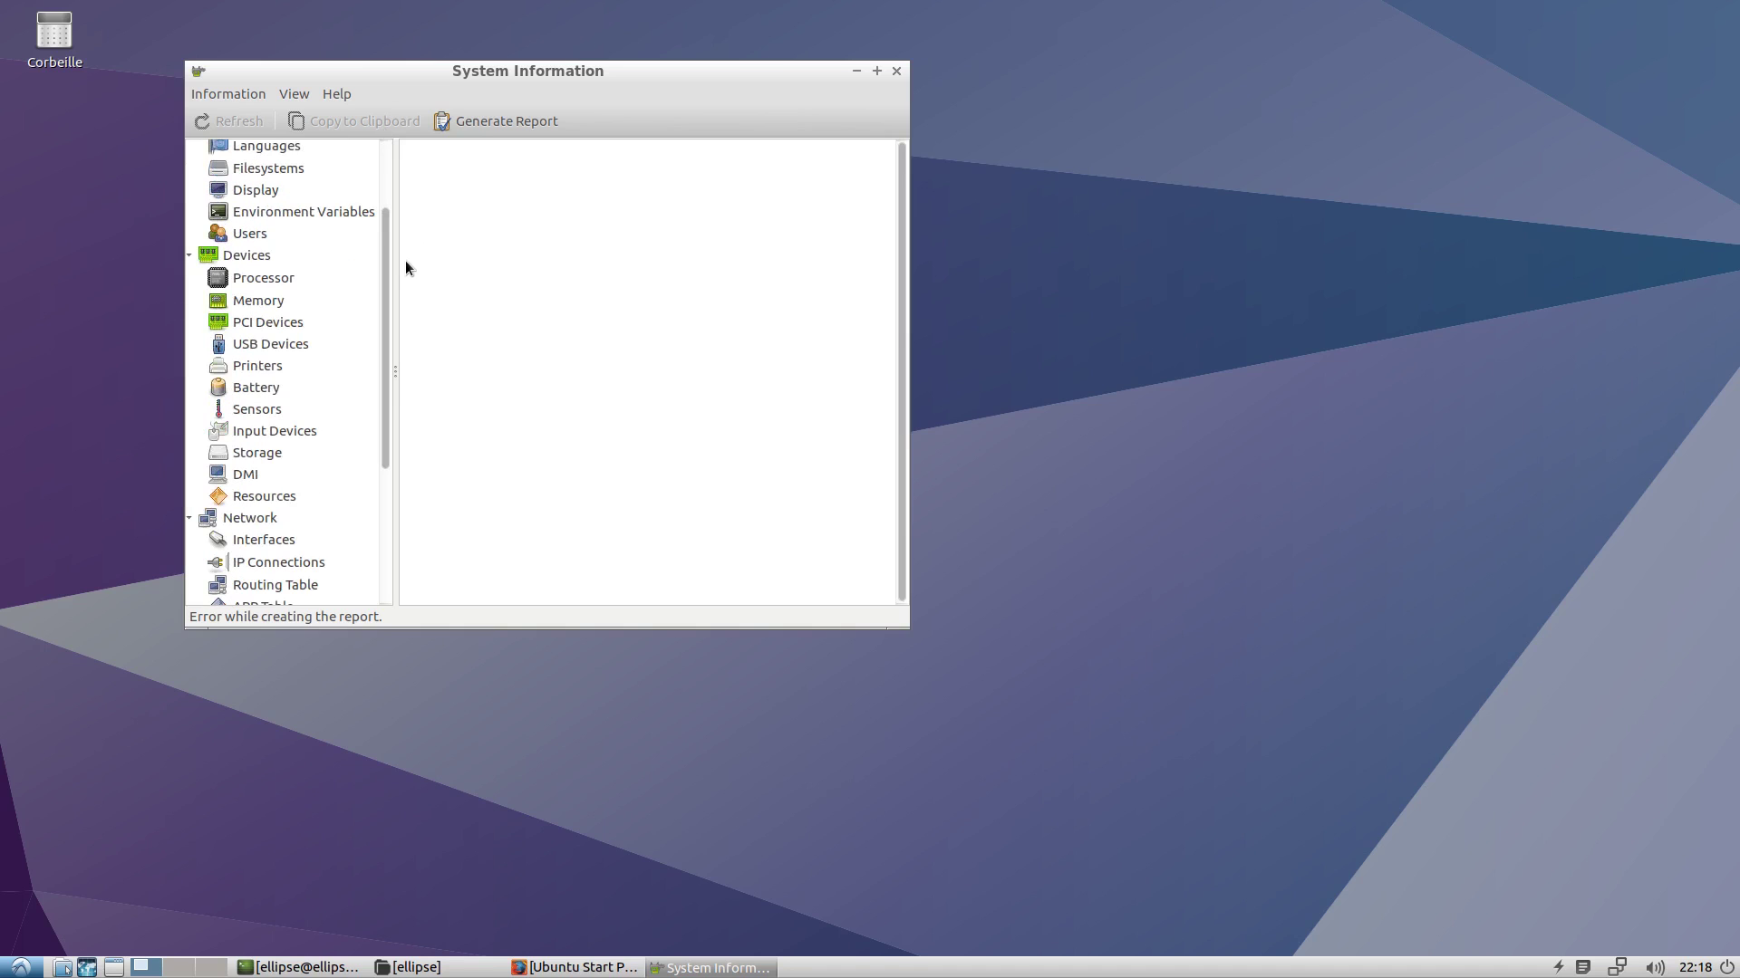
left_click_drag(569, 78, 795, 146)
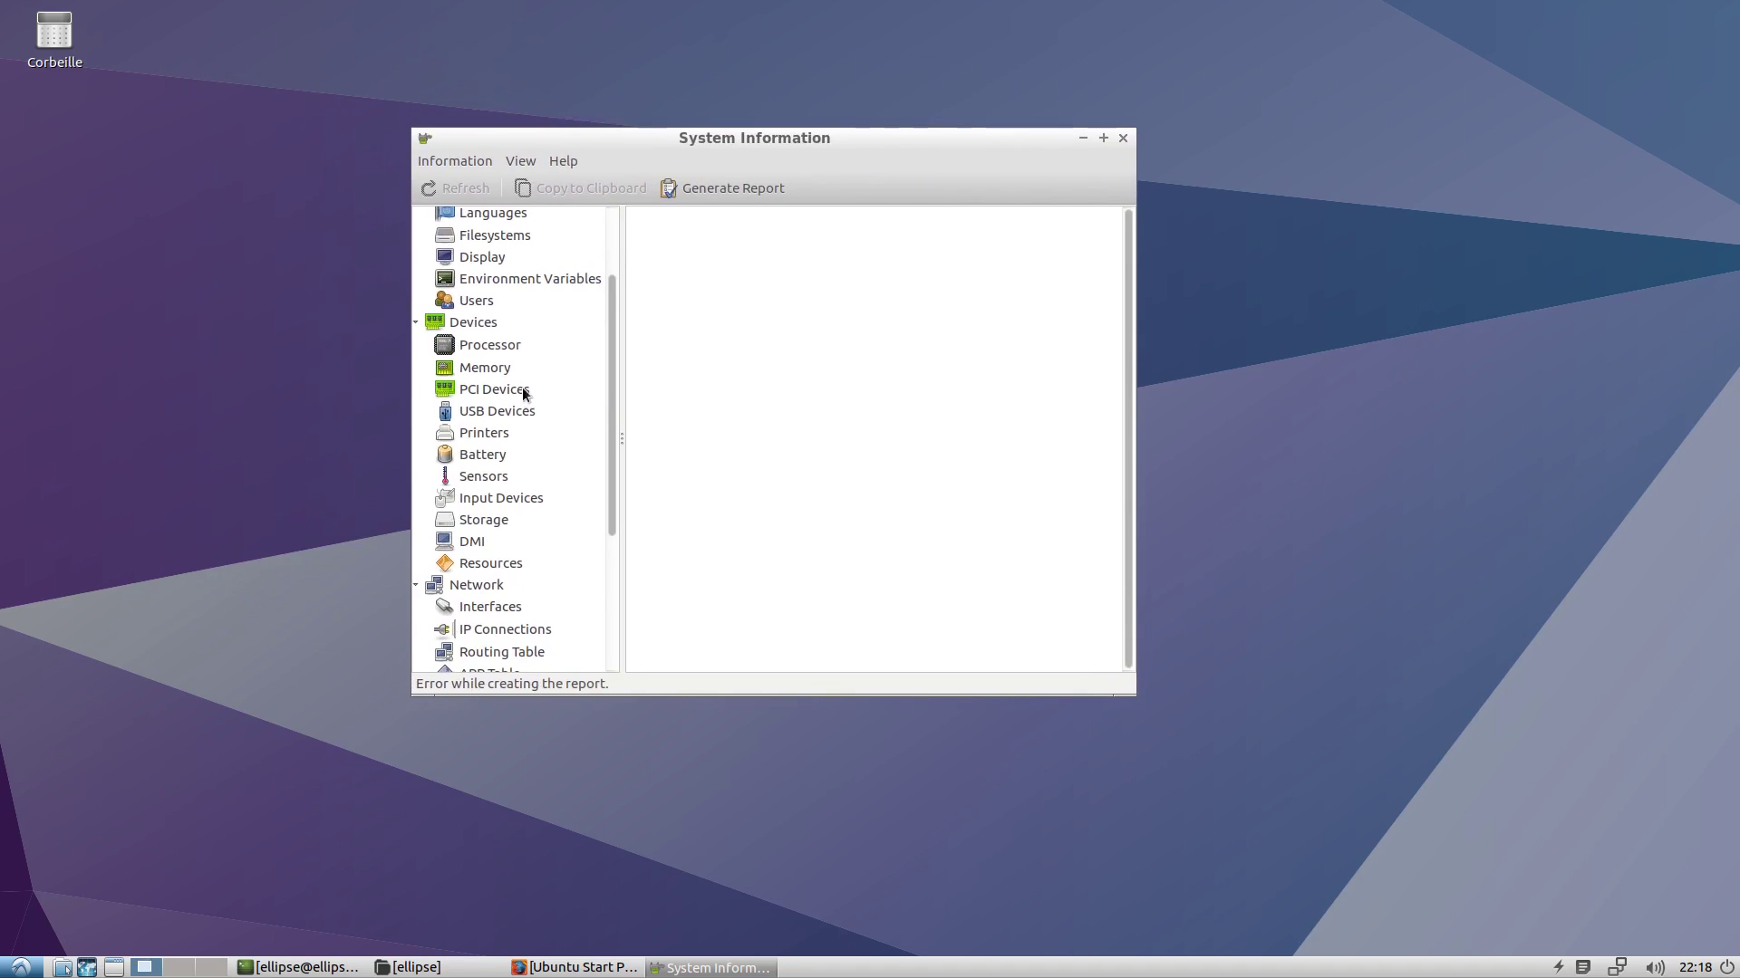
left_click(1123, 138)
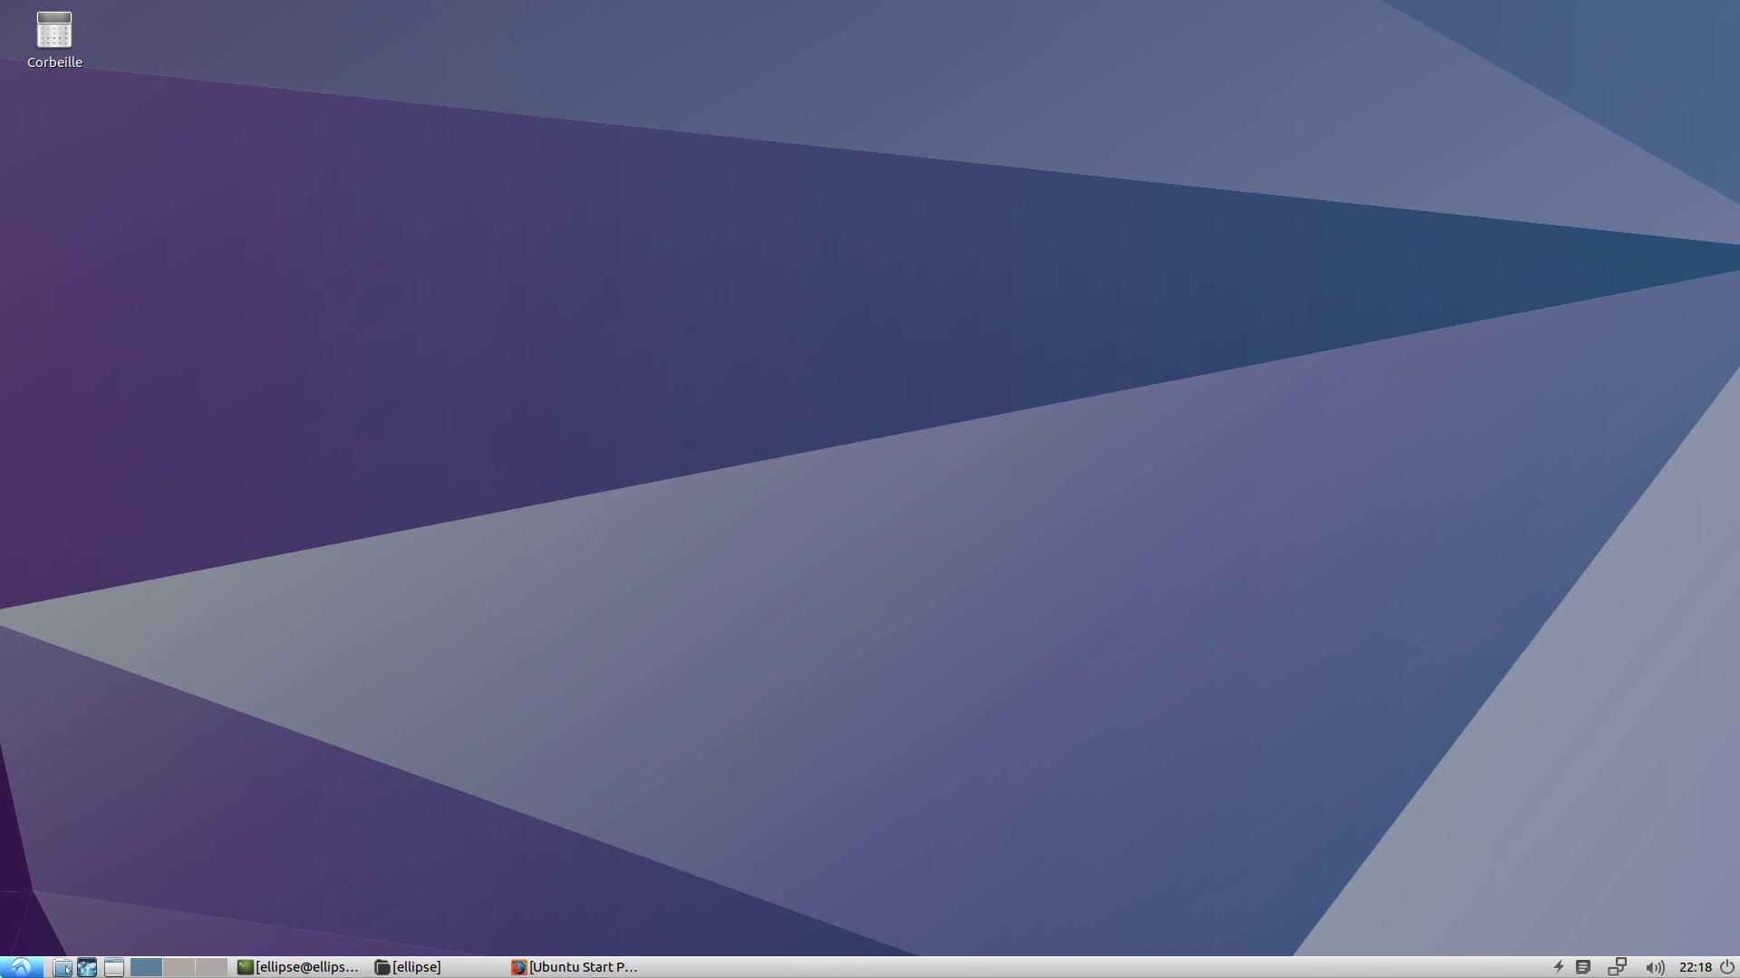
Open Personnaliser l'apparence from Préférences and look over the icon theme, mouse cursor and window border options.
left_click(20, 967)
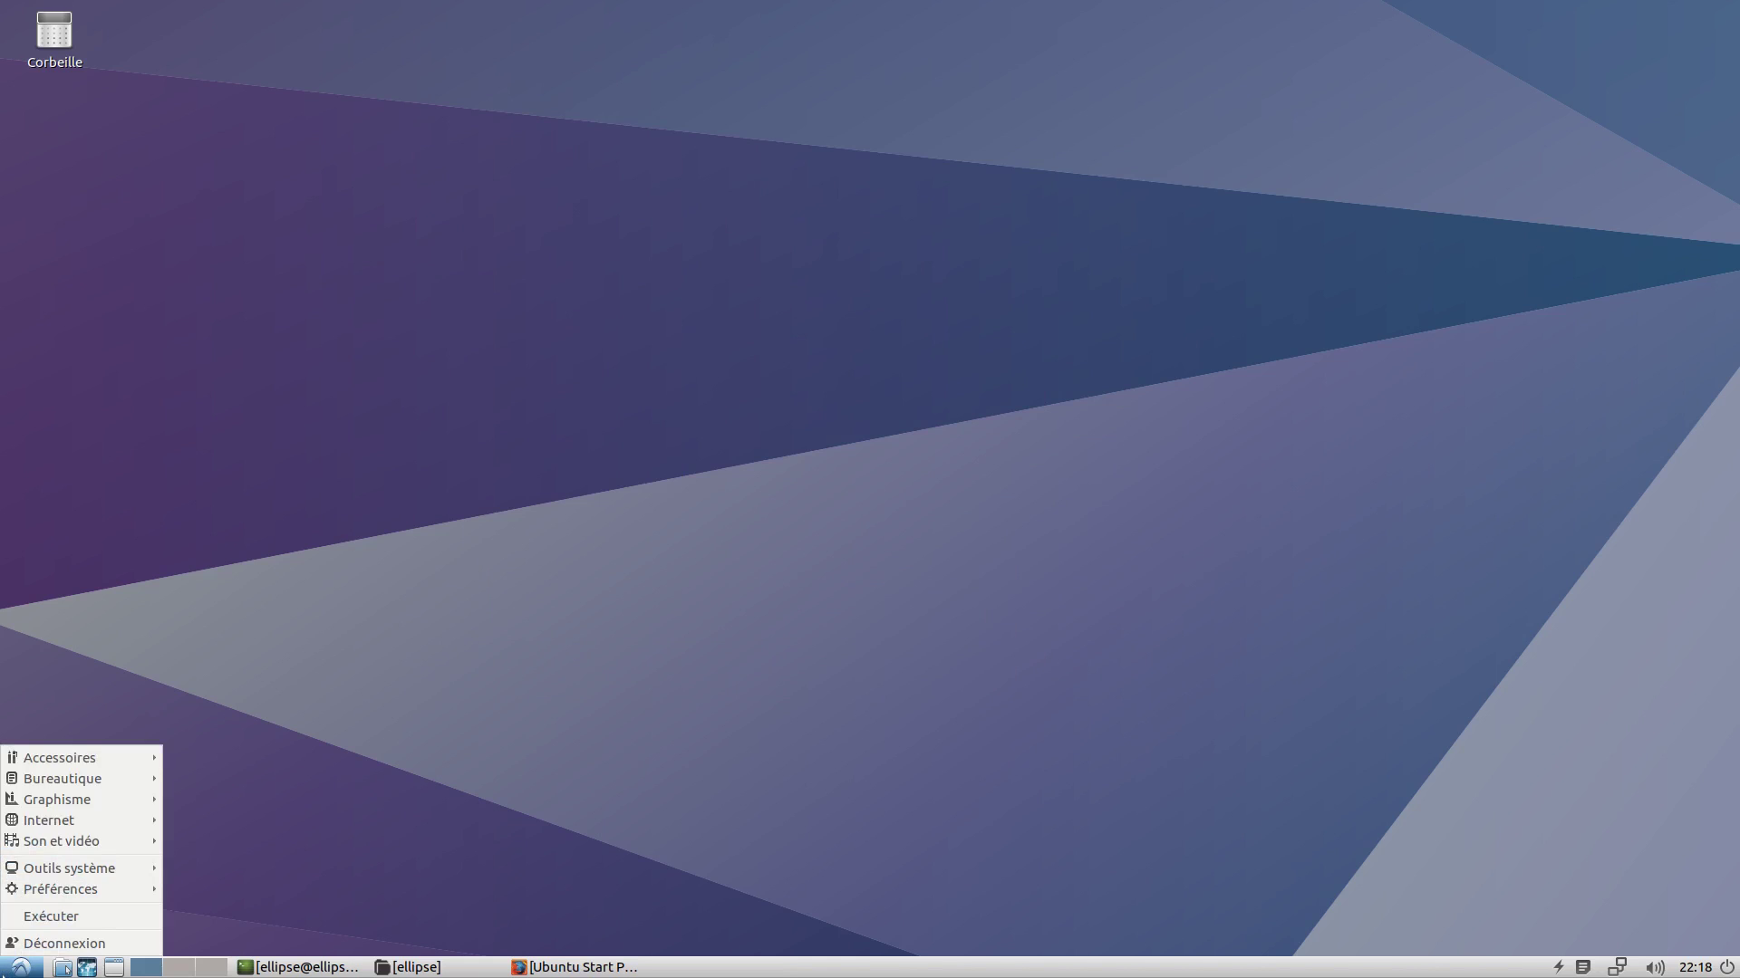
mouse_move(74, 894)
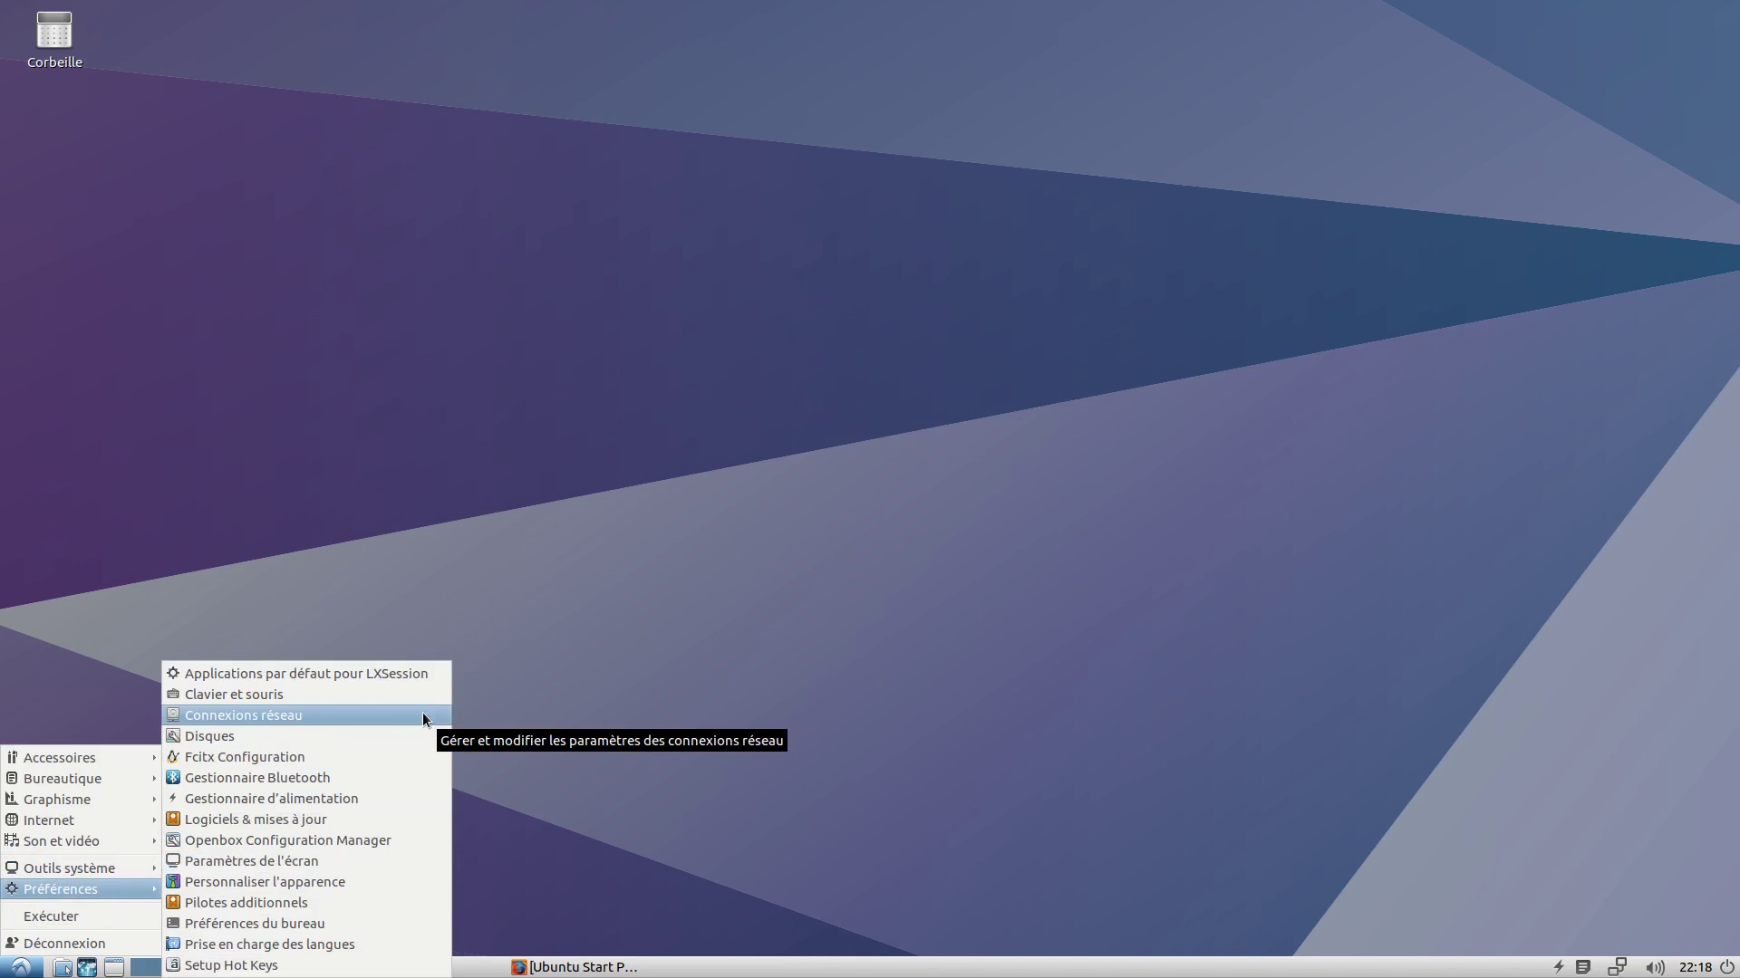
left_click(346, 887)
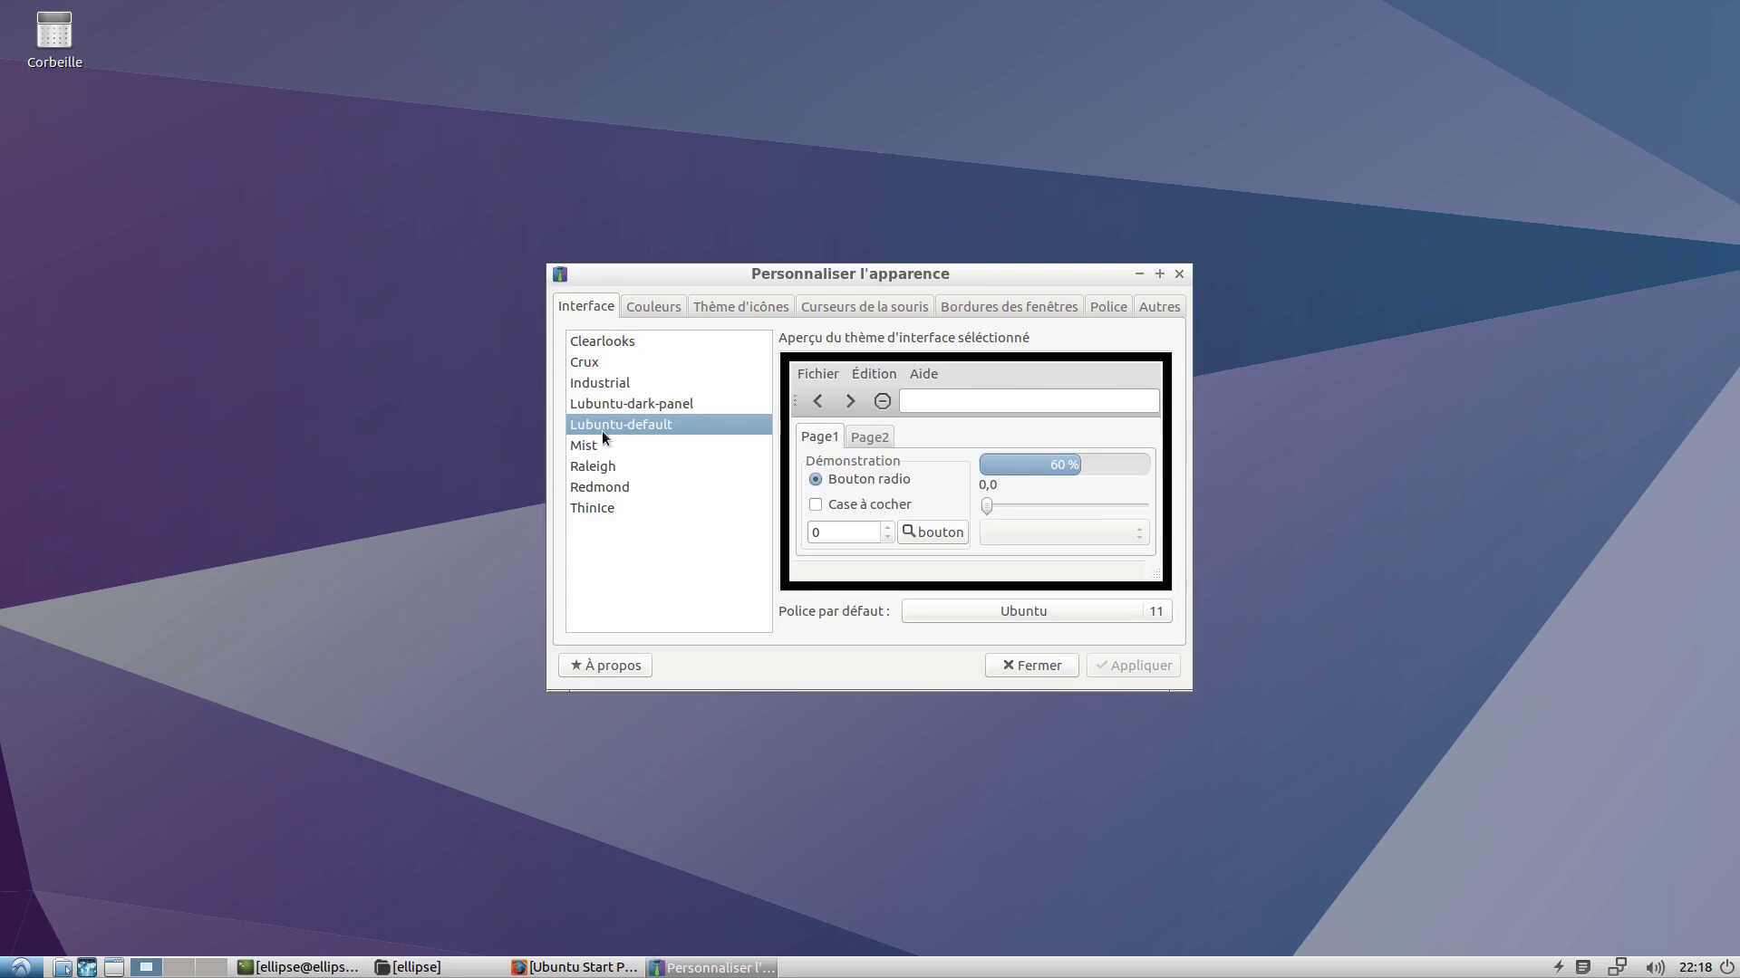
left_click(748, 308)
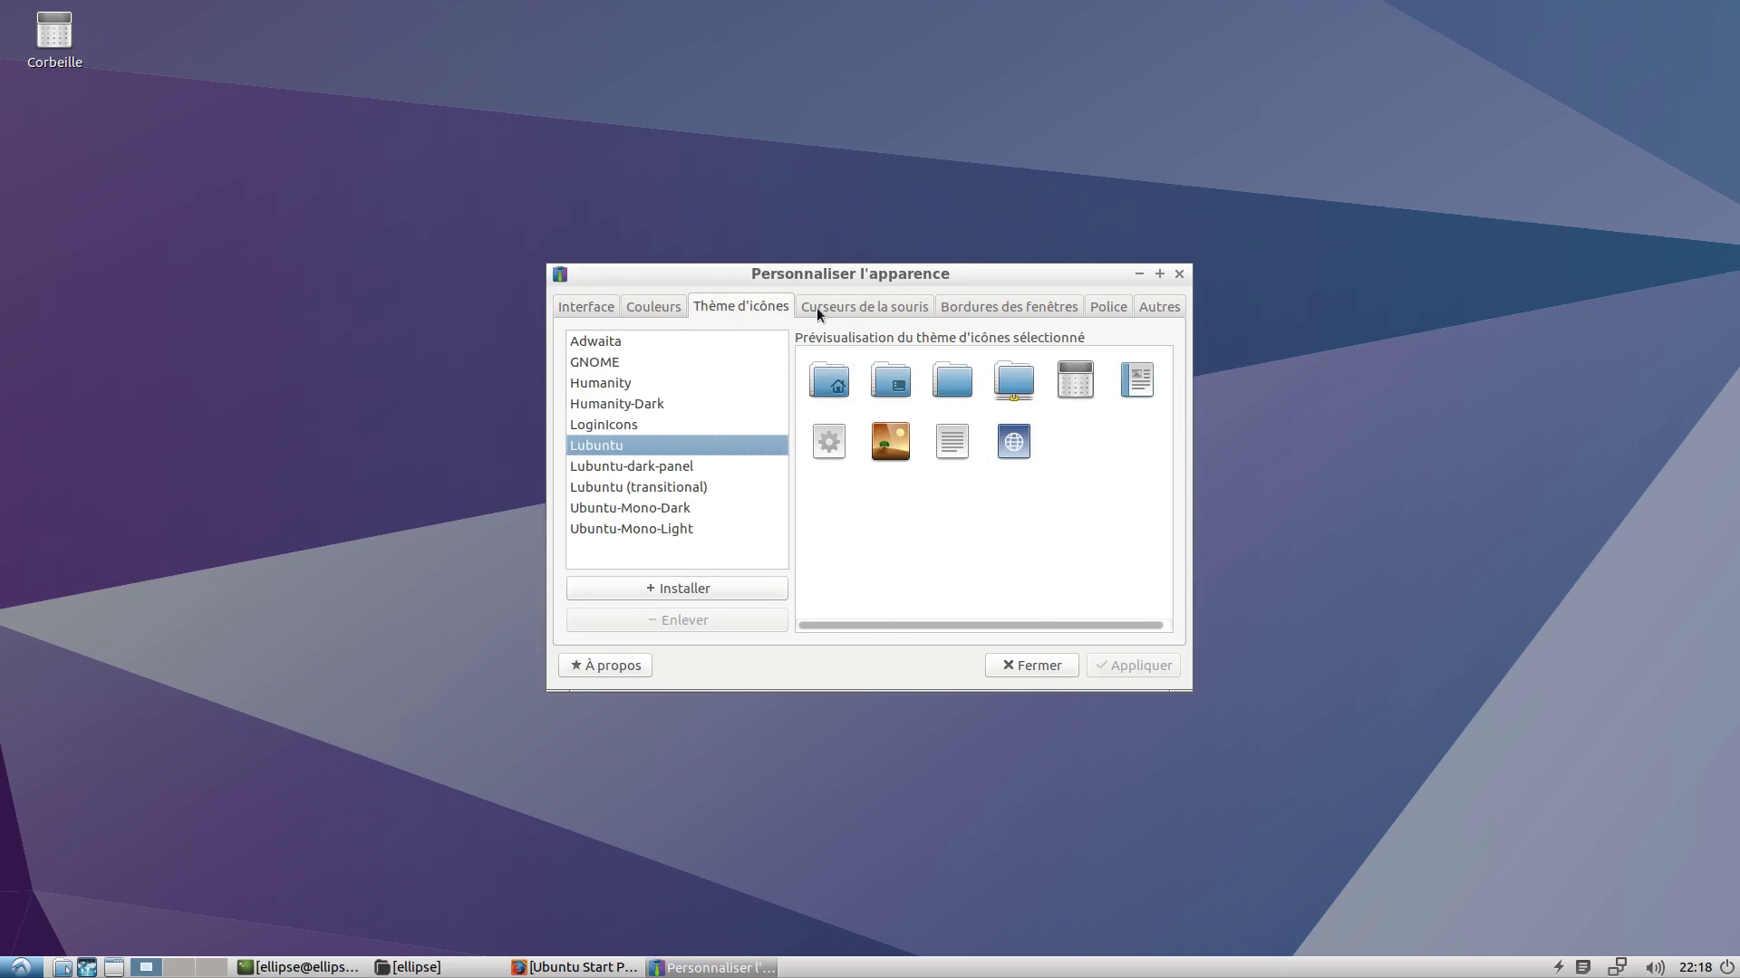
left_click(820, 307)
left_click(1038, 307)
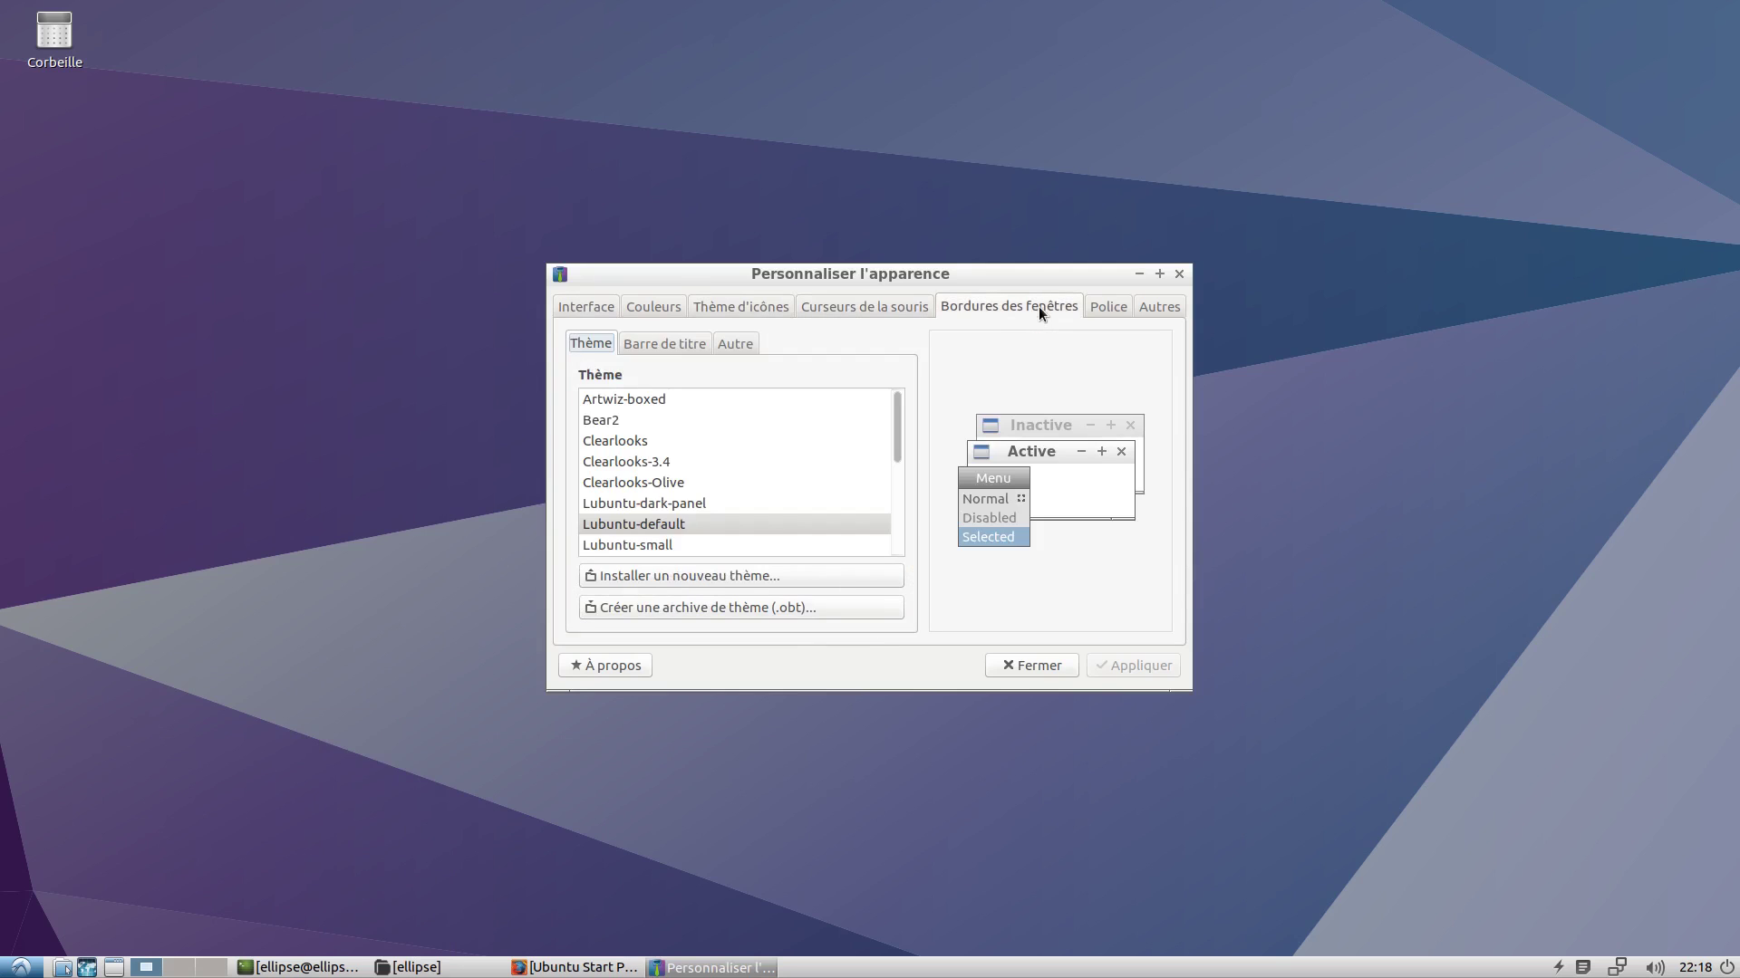
Select the Mist interface theme and the Ubuntu-Mono-Dark icon theme.
left_click(611, 305)
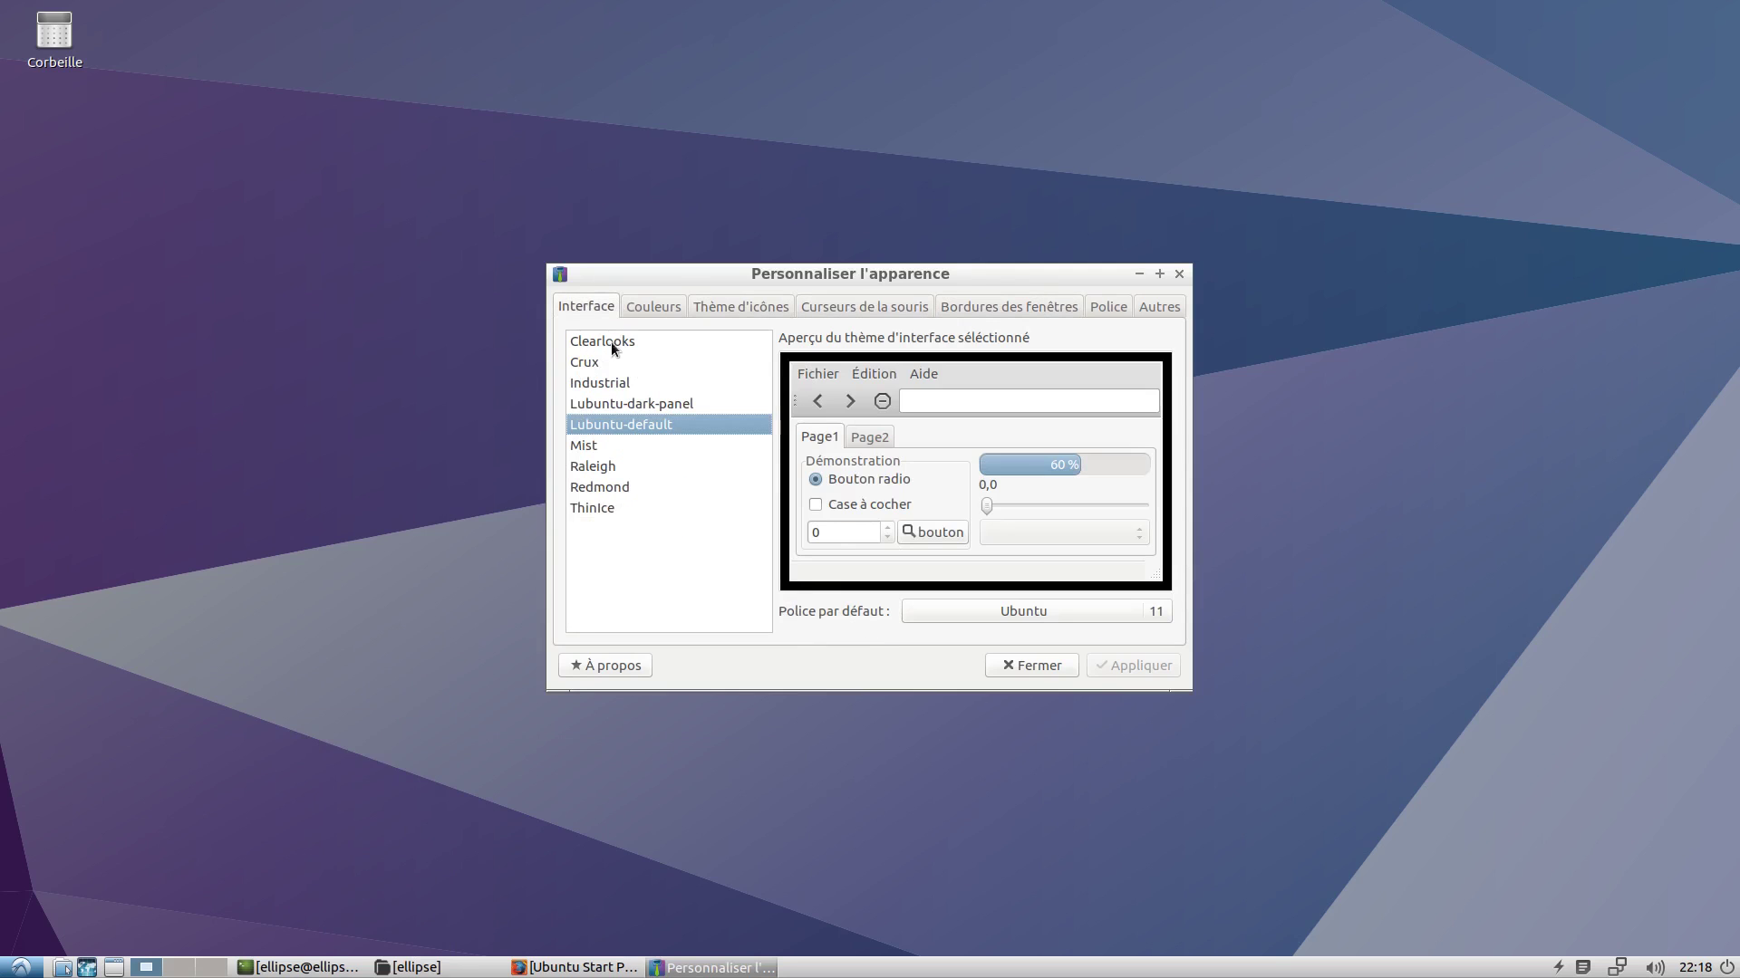
left_click(599, 446)
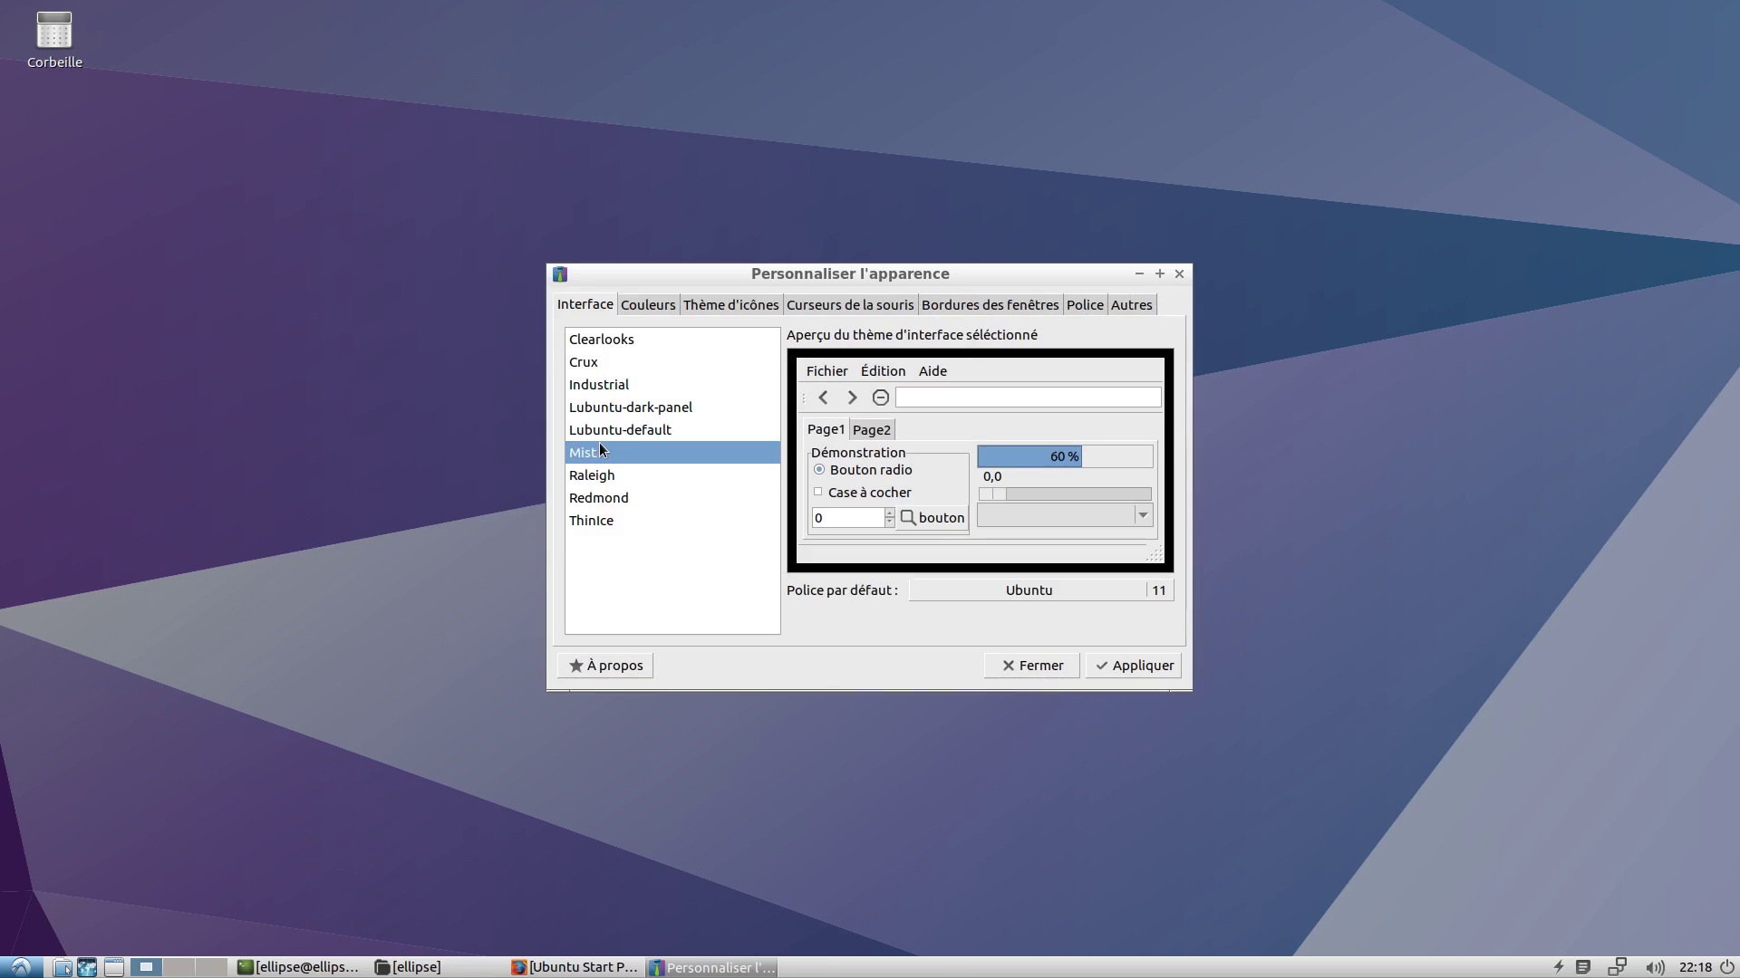
left_click(714, 305)
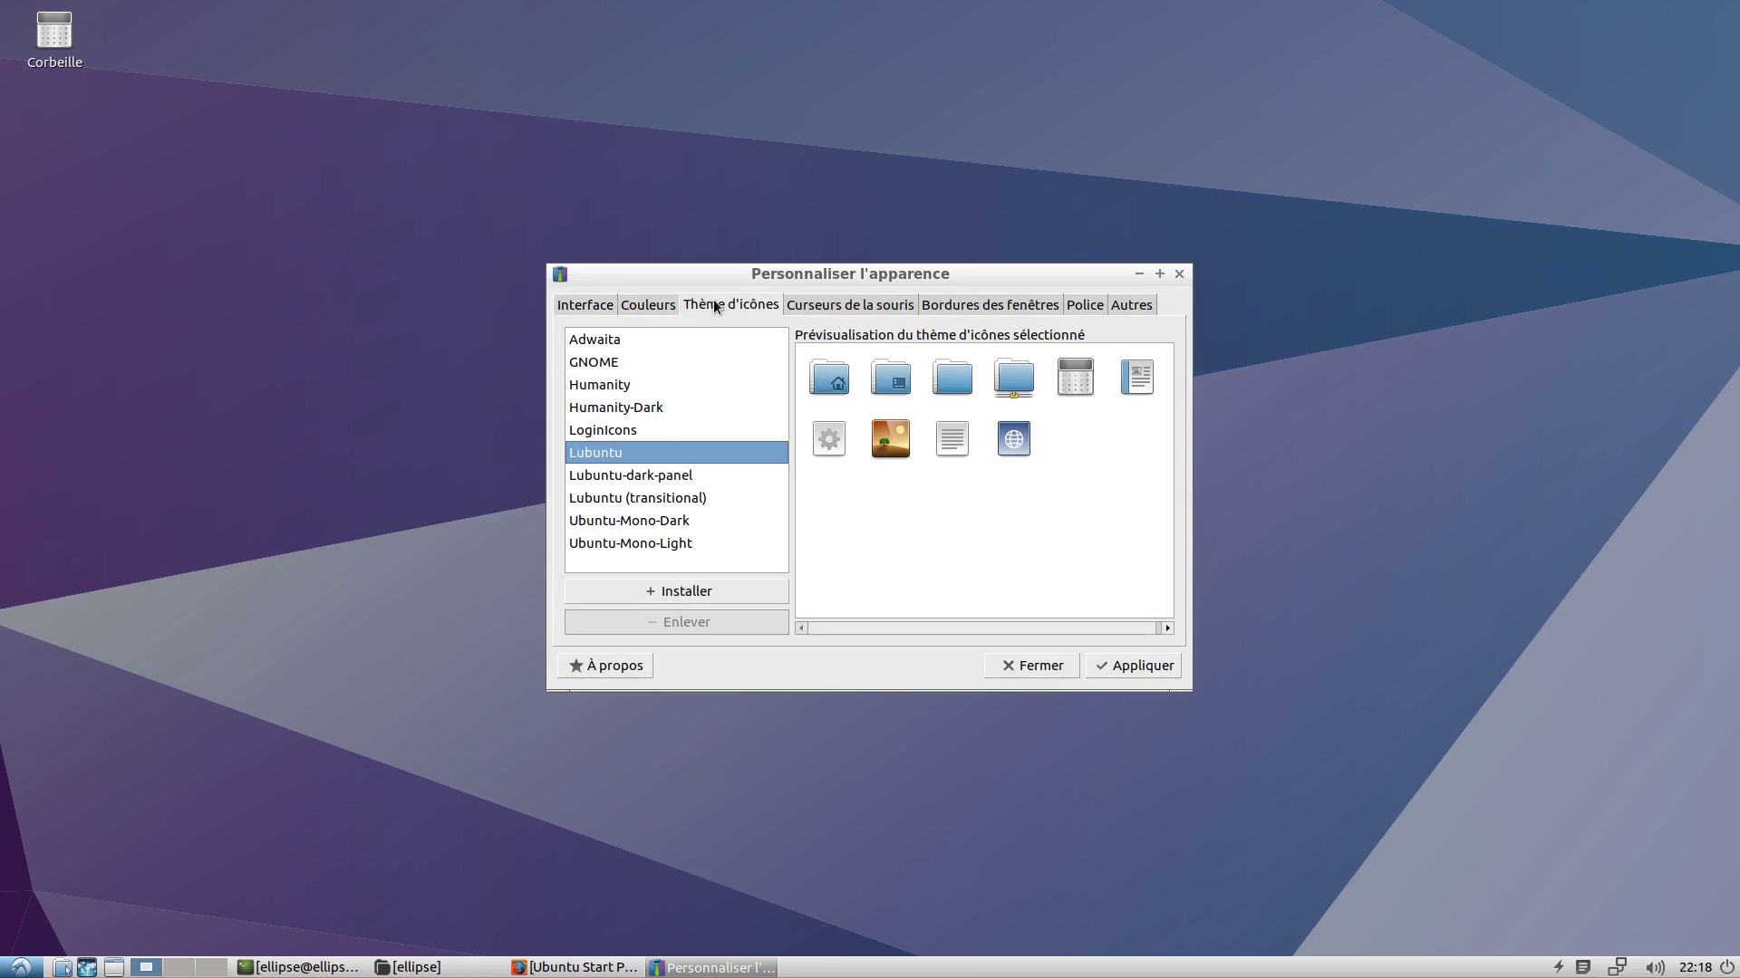
left_click(623, 516)
Try the DMZ (Blanc) mouse cursor theme and reselect DMZ (Noir).
left_click(837, 310)
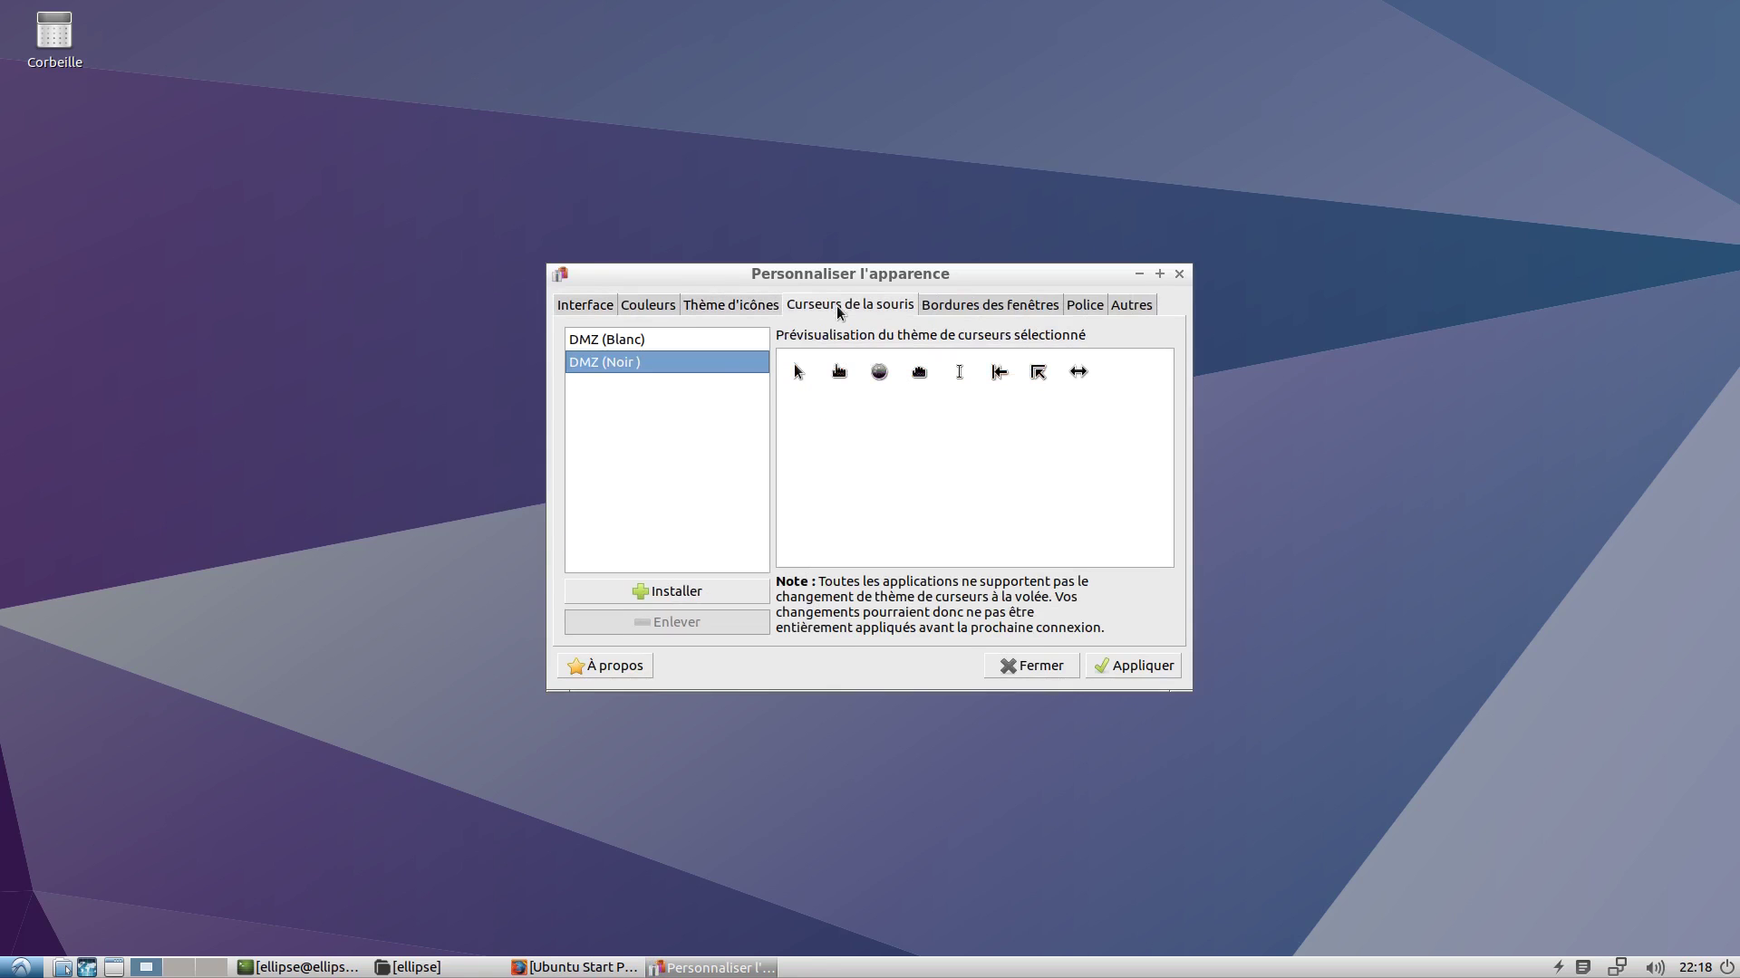
left_click(699, 341)
left_click(706, 363)
Choose the Natura window border theme, apply the appearance changes, and close the appearance settings.
left_click(977, 313)
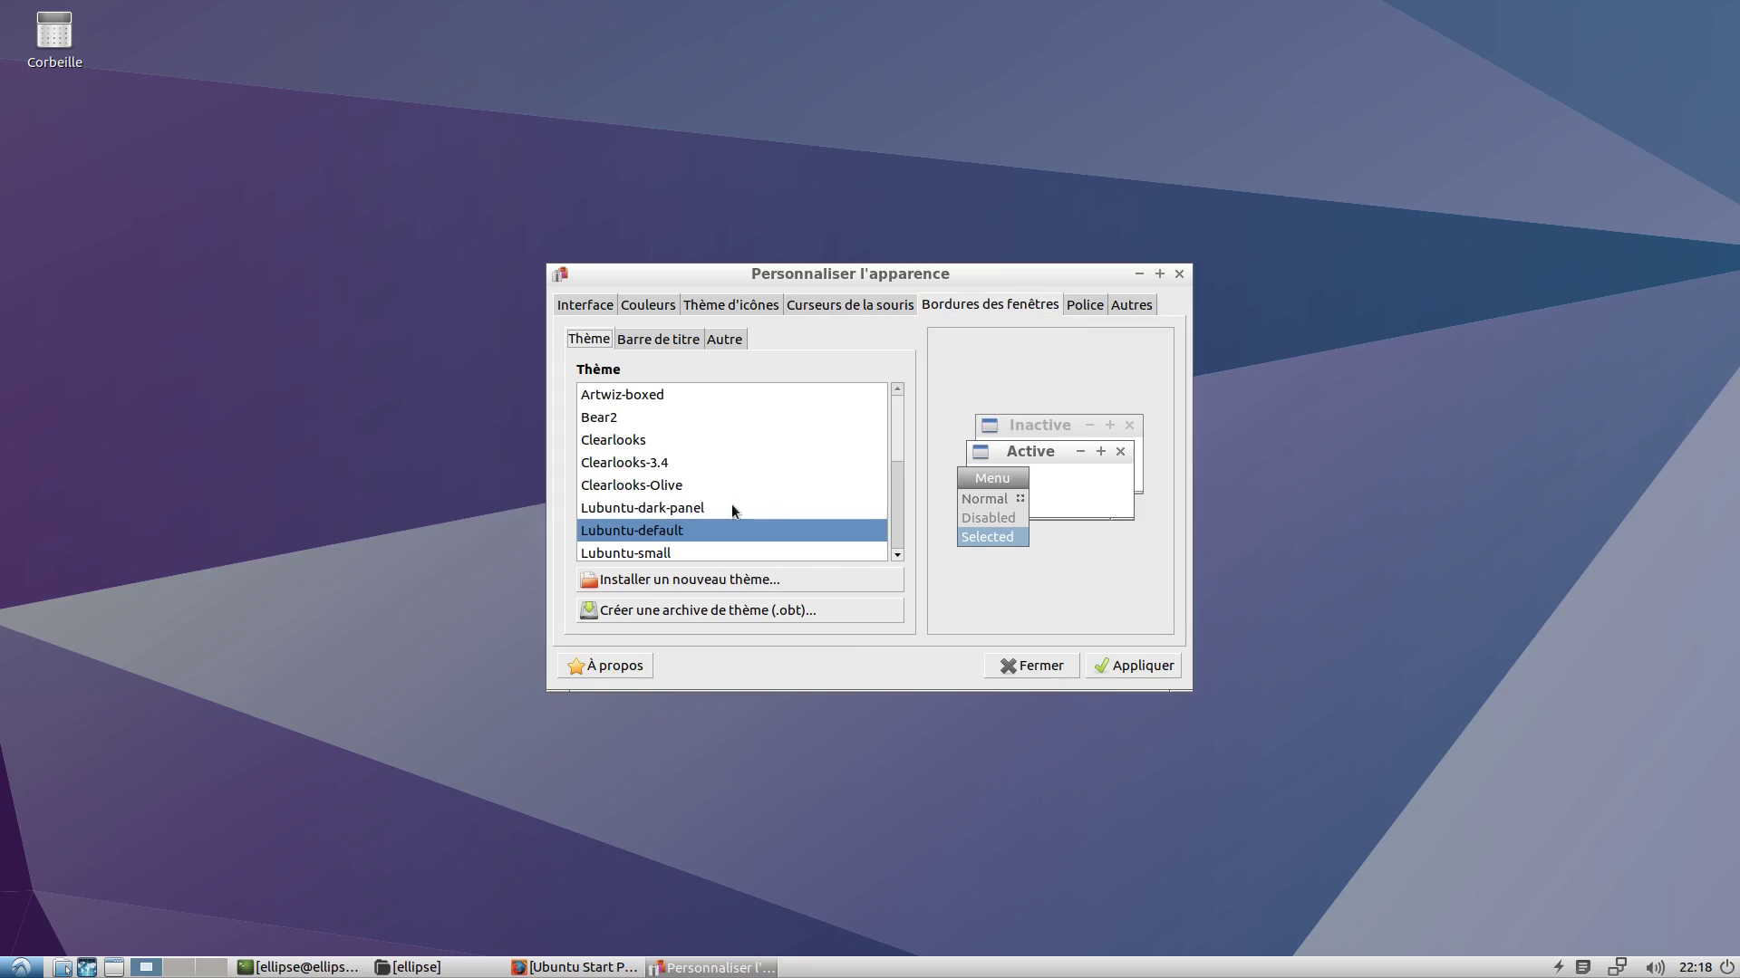
scroll(732, 509, "down", 2)
scroll(732, 505, "down", 1)
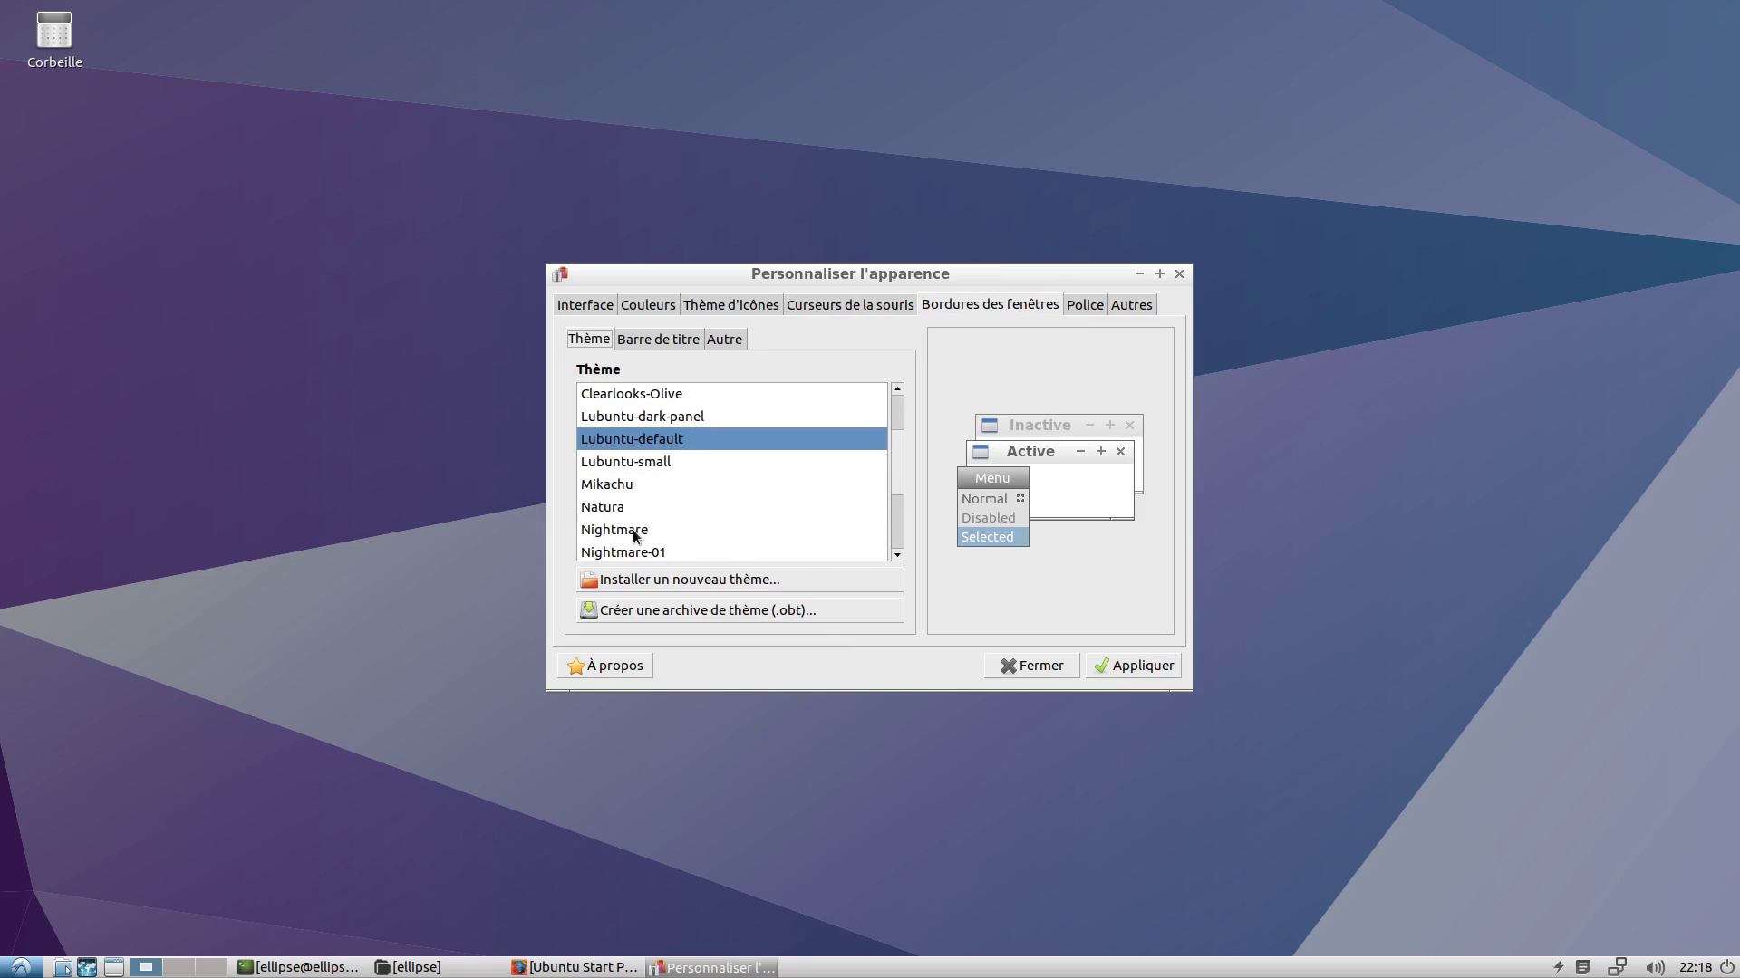
left_click(634, 531)
left_click(618, 513)
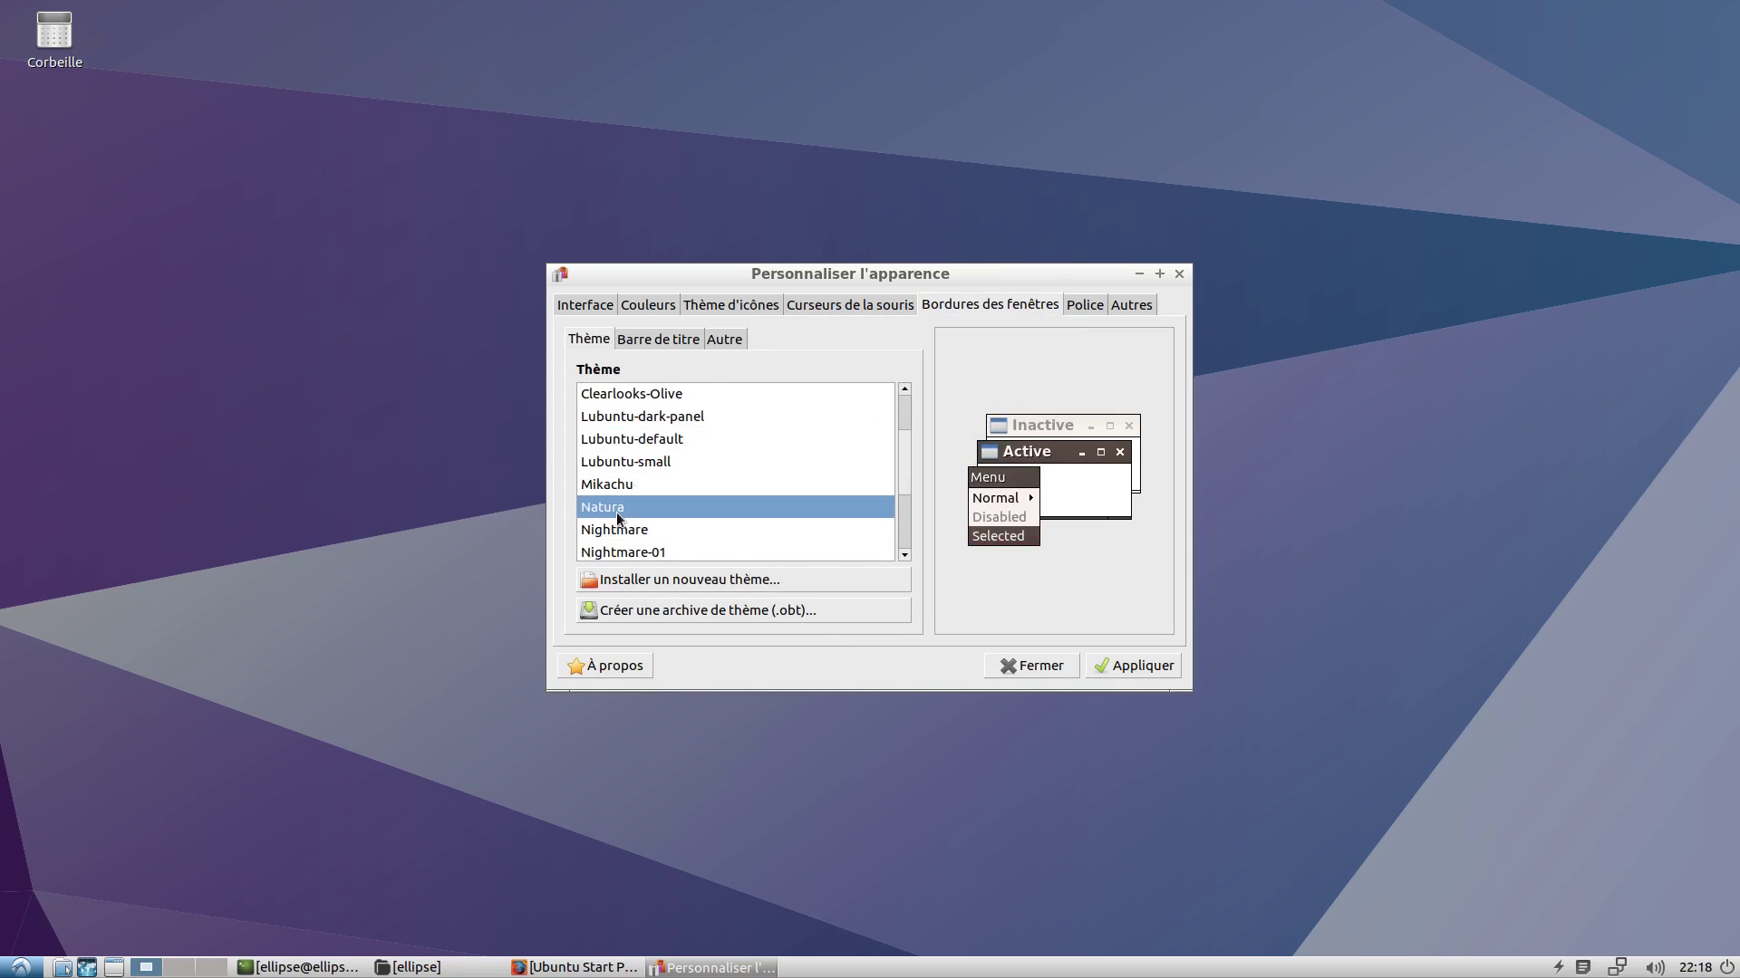
scroll(618, 518, "down", 1)
left_click(1132, 665)
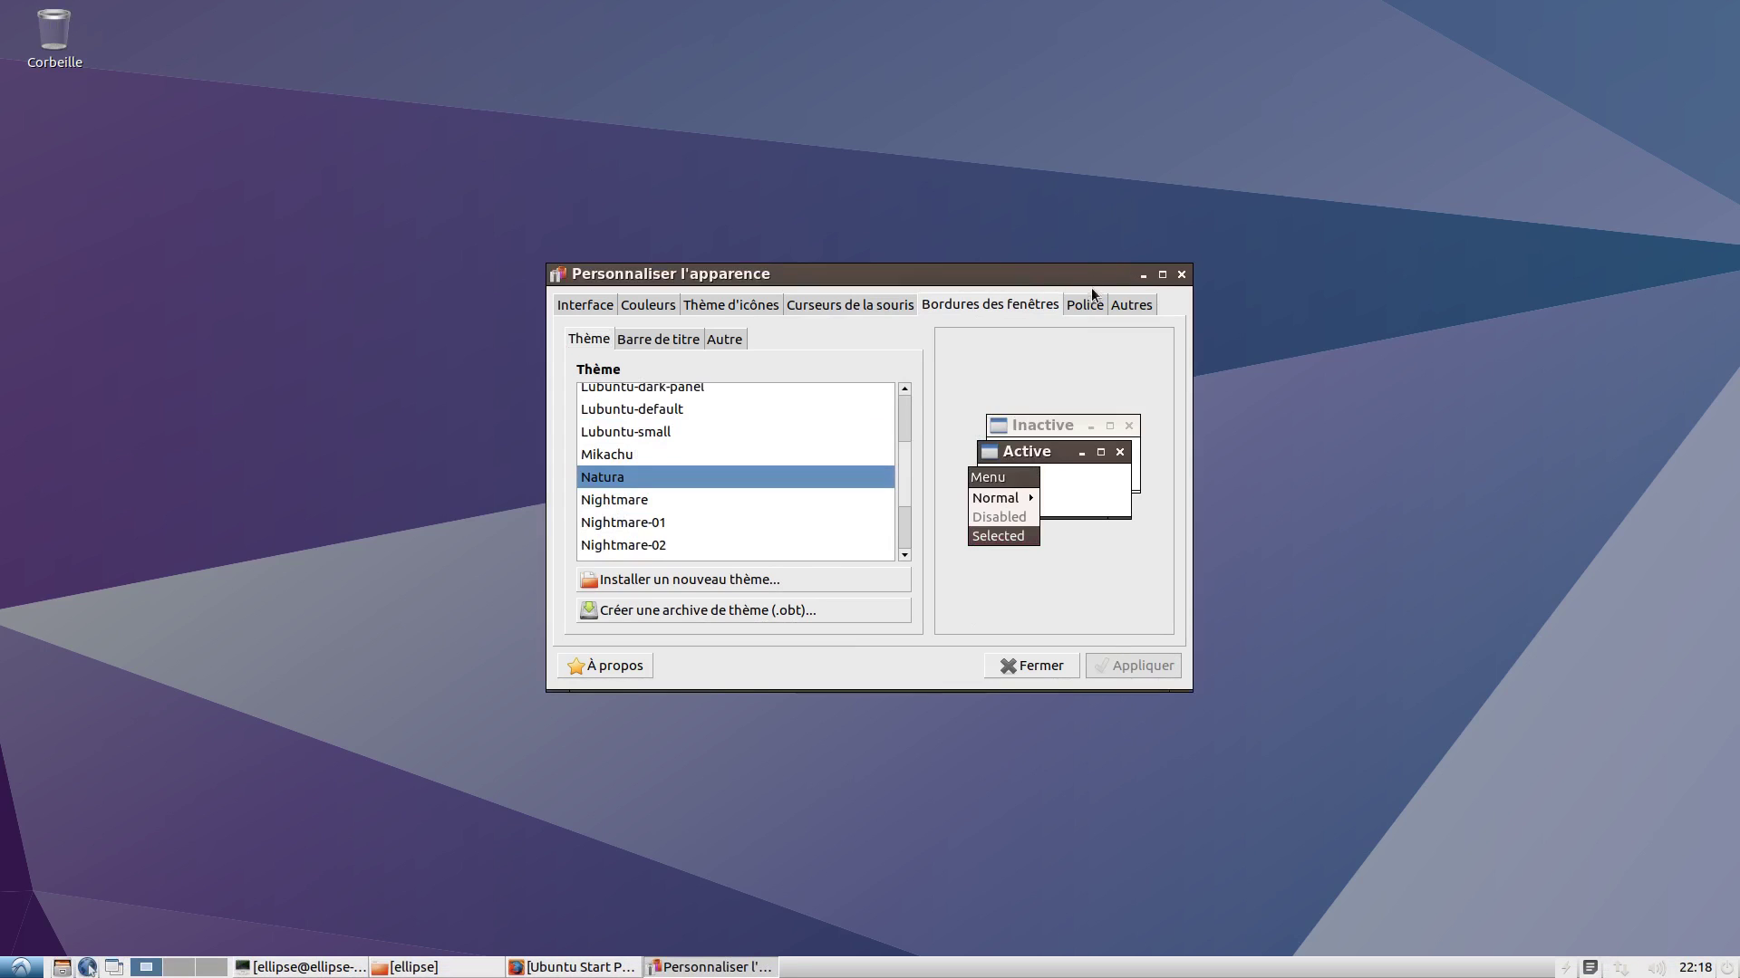
left_click(1180, 274)
Open the desktop preferences and the image chooser for the Fond d'écran setting.
right_click(751, 358)
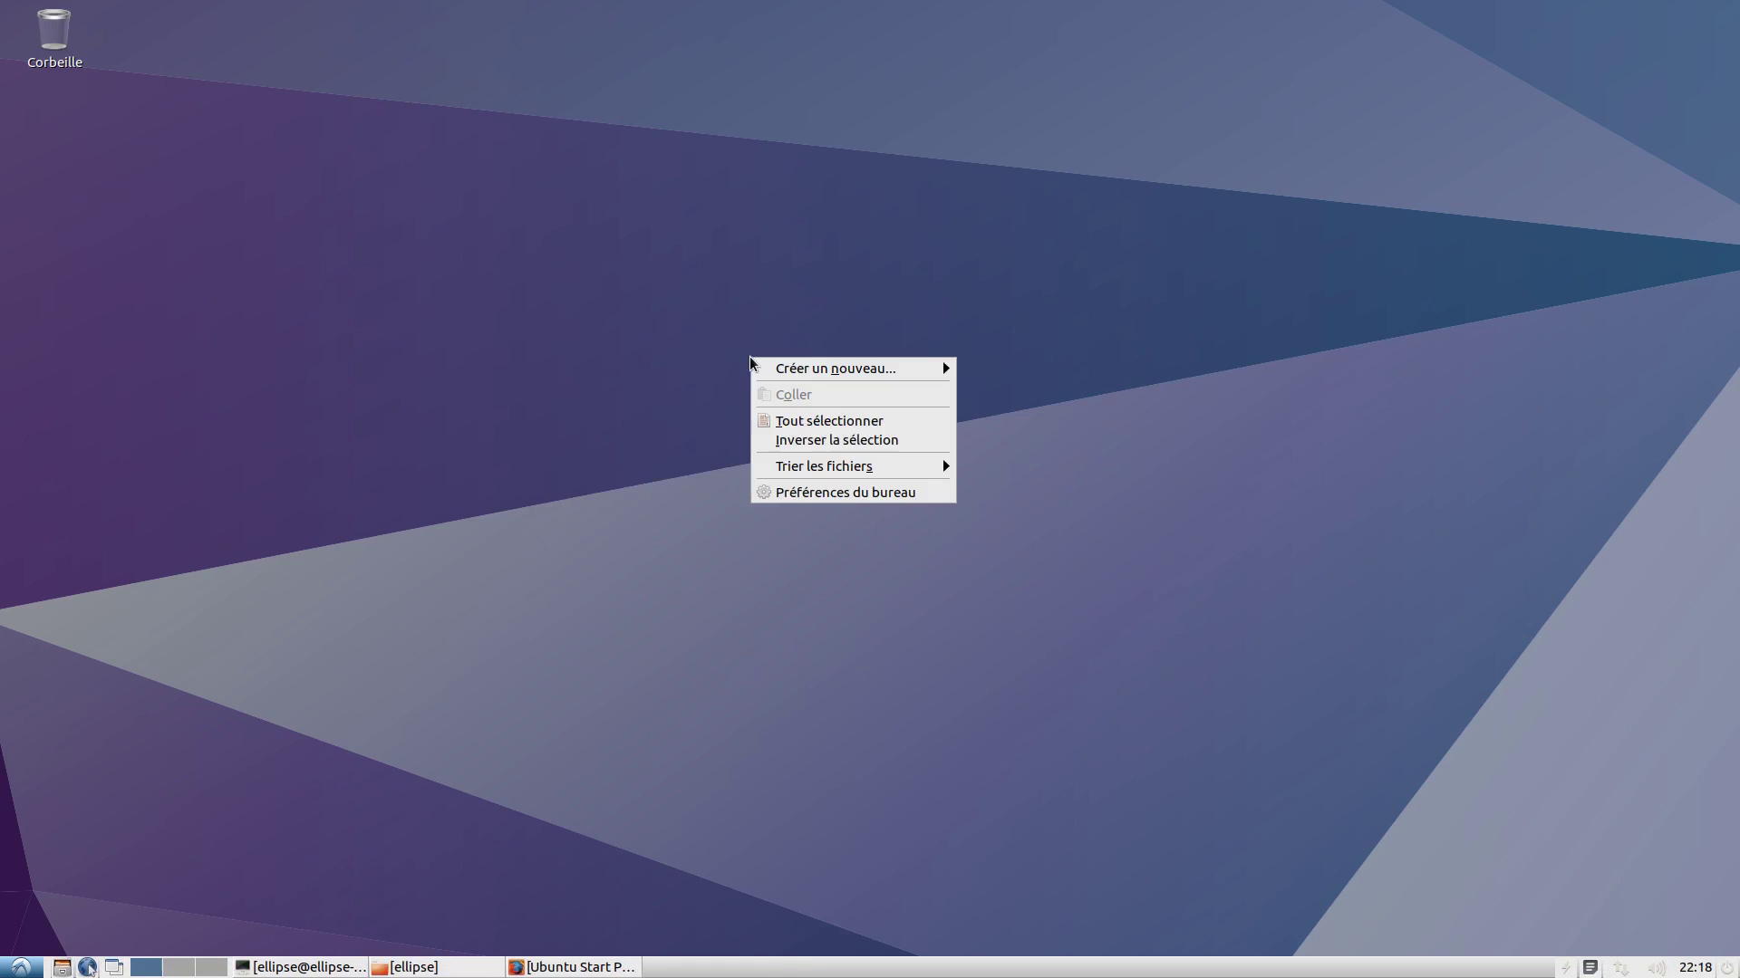
left_click(877, 492)
left_click(814, 459)
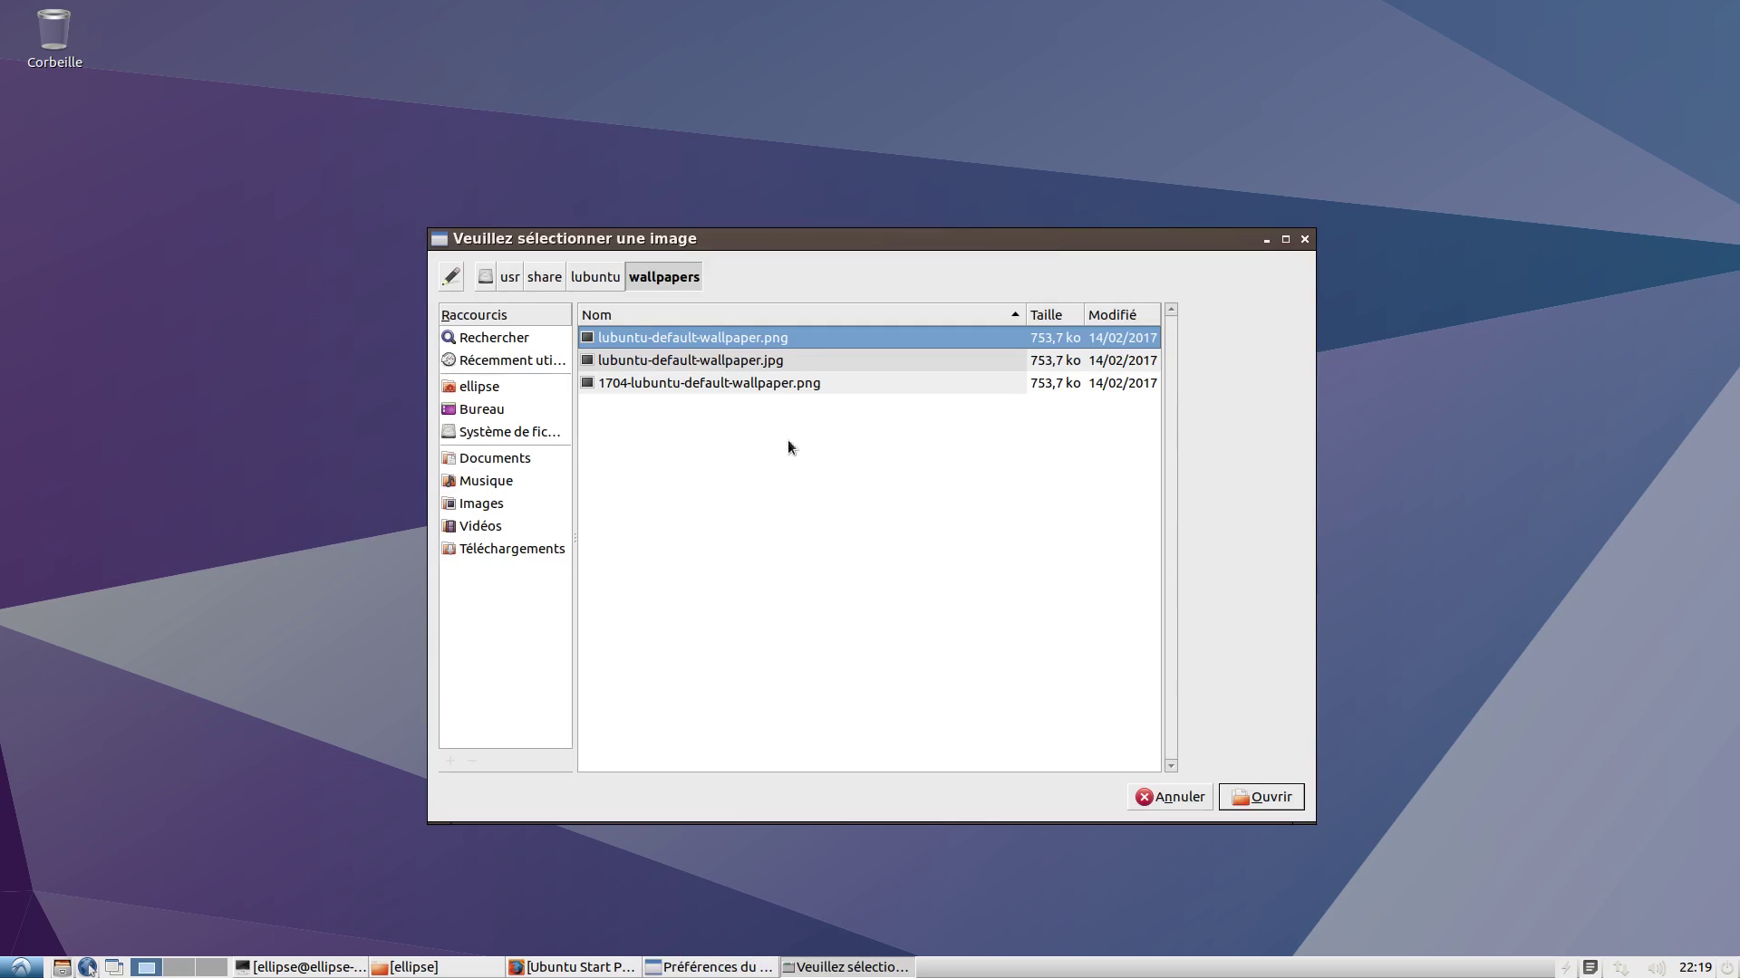
Compare the previews of the three images in the Lubuntu wallpapers folder, cancel the selection, and close the desktop preferences.
left_click(785, 360)
left_click(794, 384)
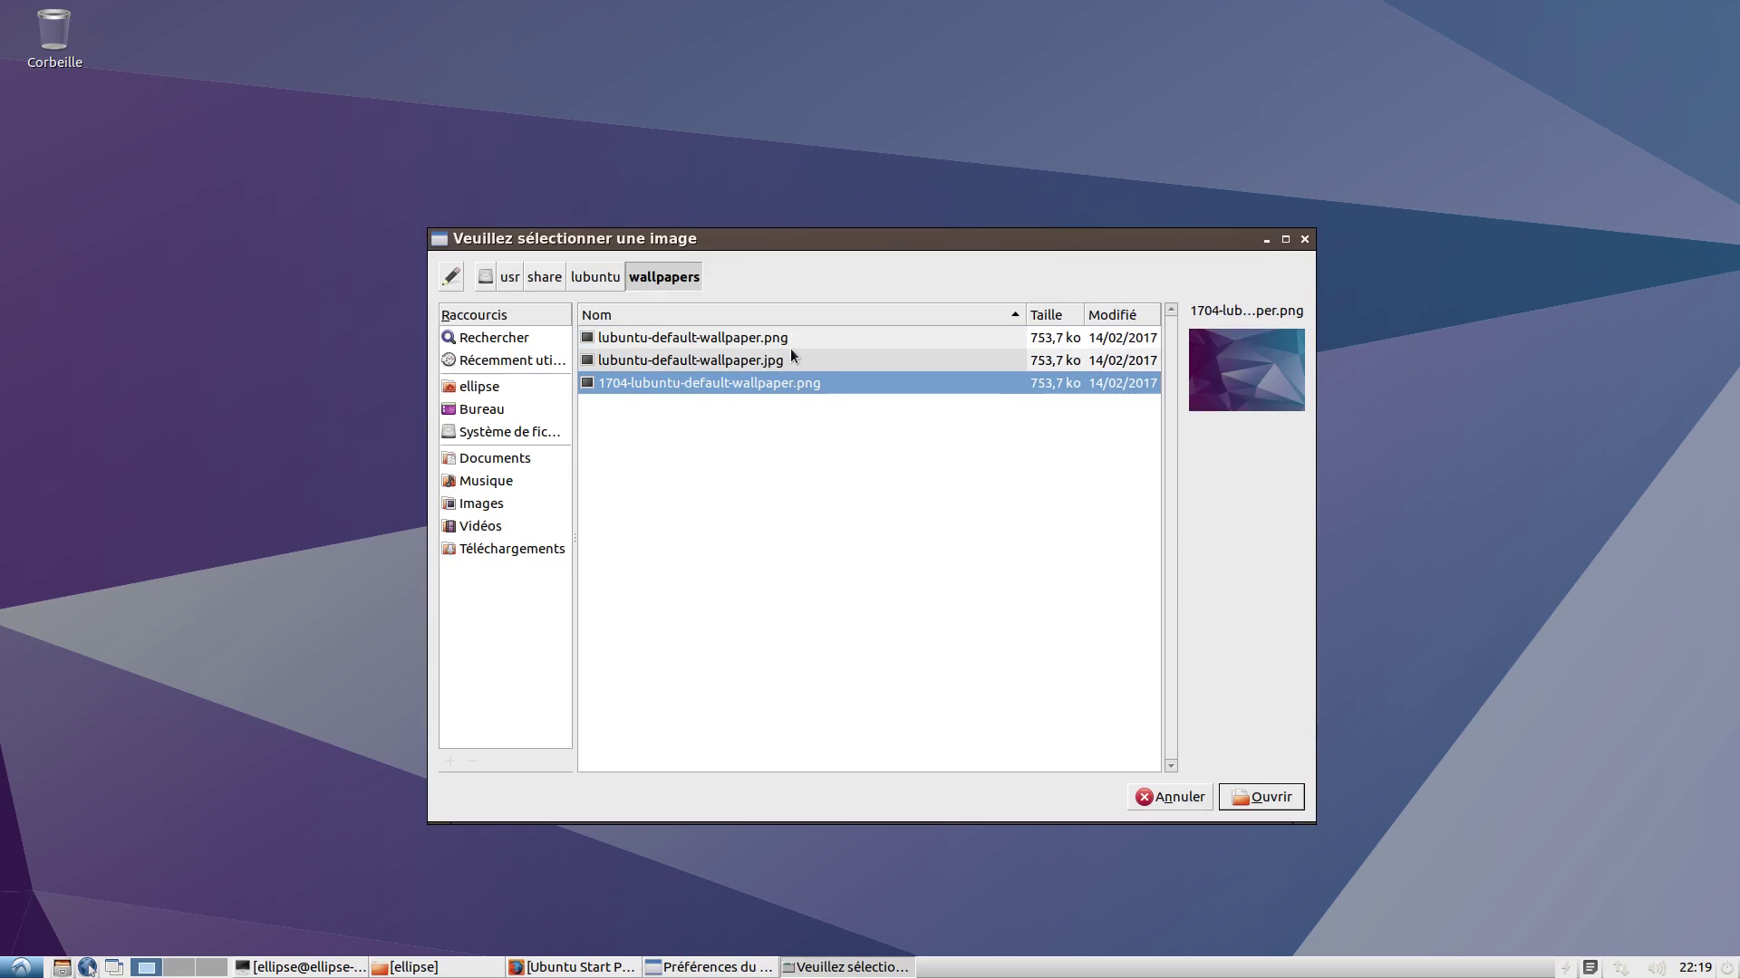
left_click(791, 354)
left_click(801, 332)
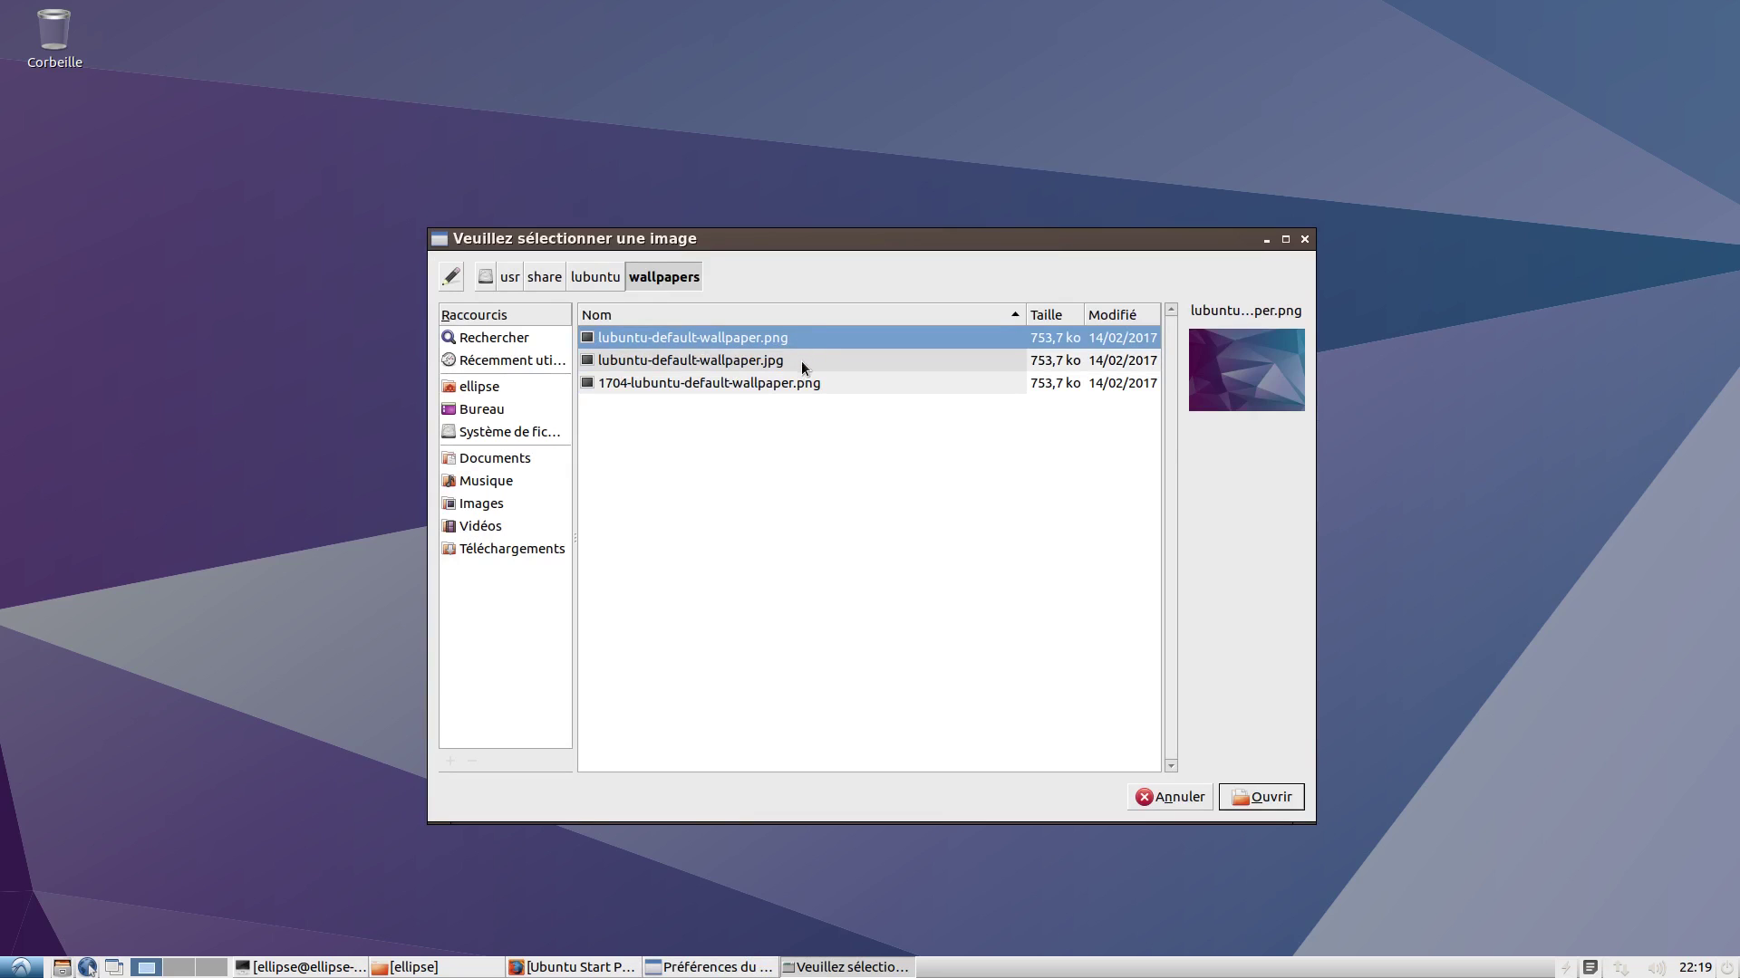
left_click(801, 360)
left_click(799, 382)
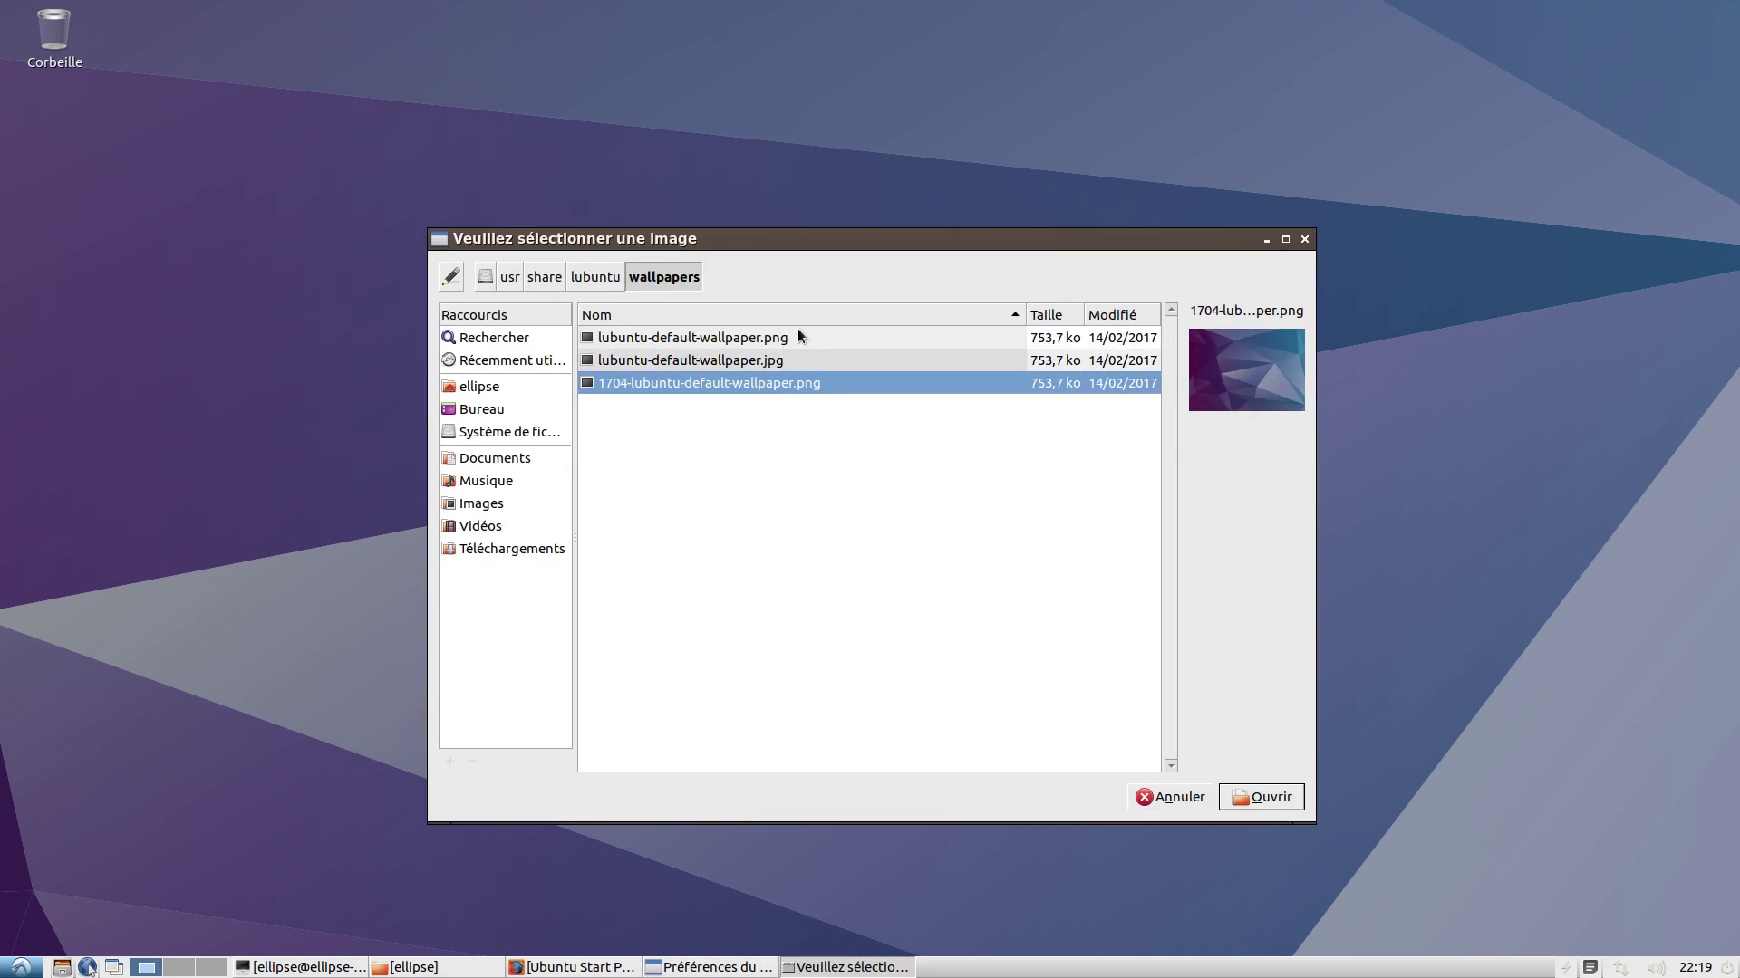
left_click(812, 342)
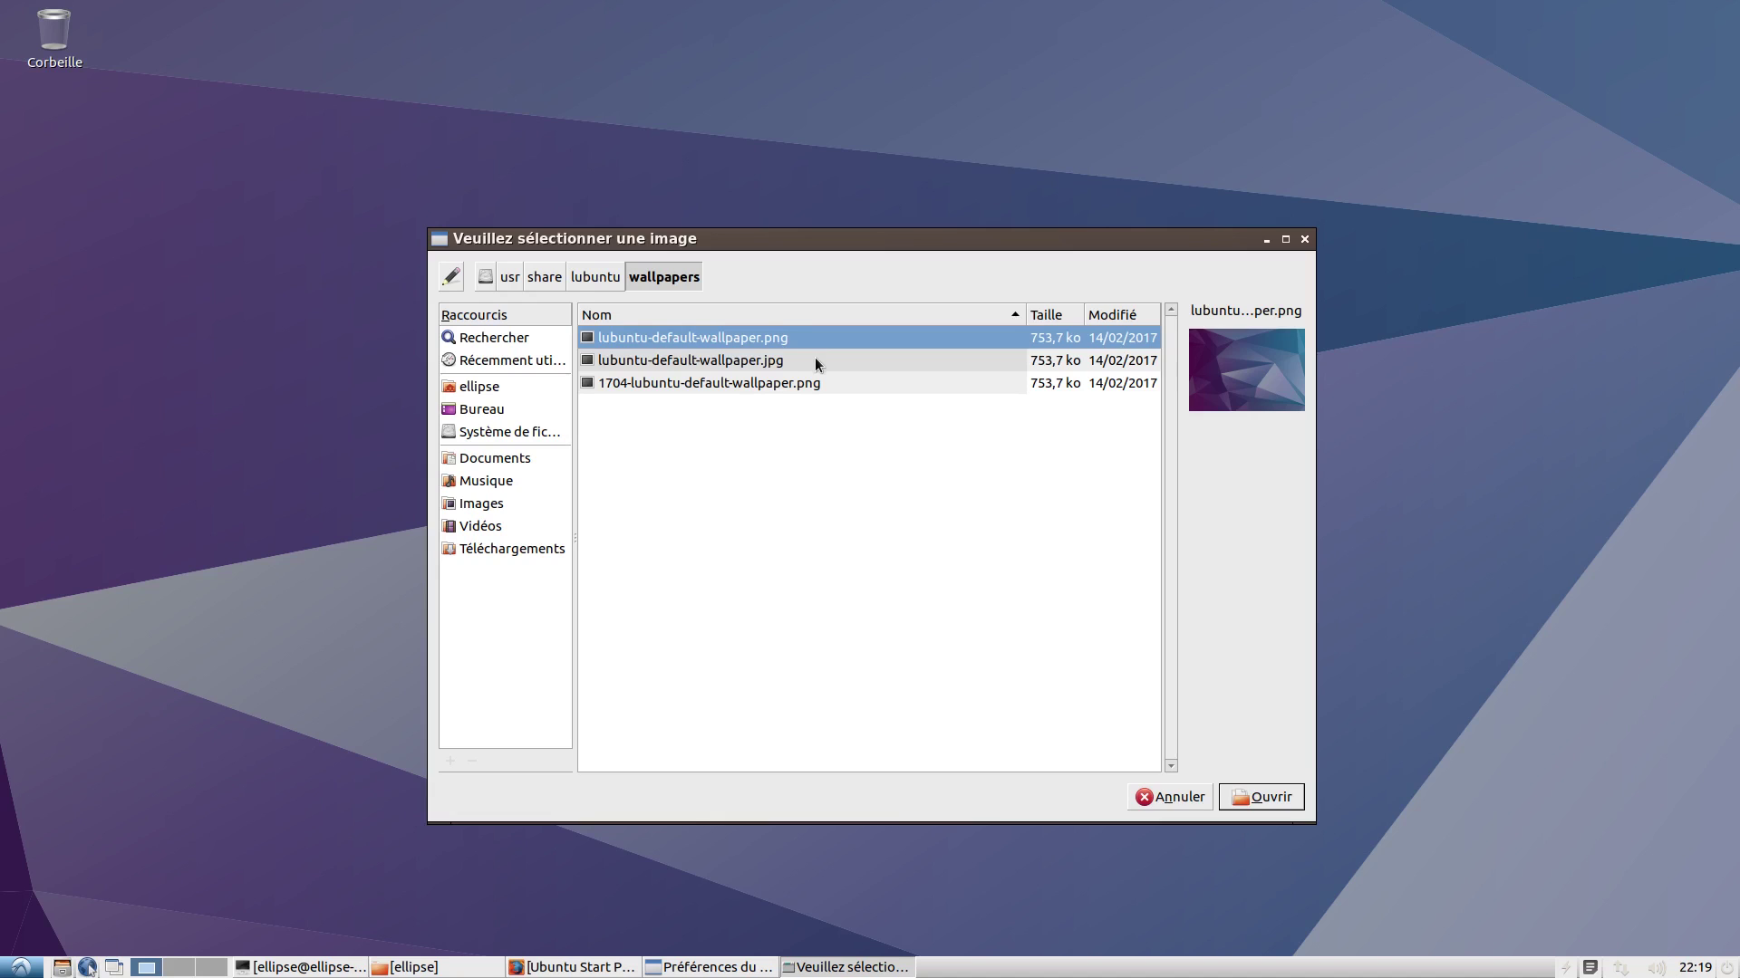
left_click(826, 364)
left_click(829, 380)
left_click(830, 360)
left_click(825, 344)
left_click(758, 383)
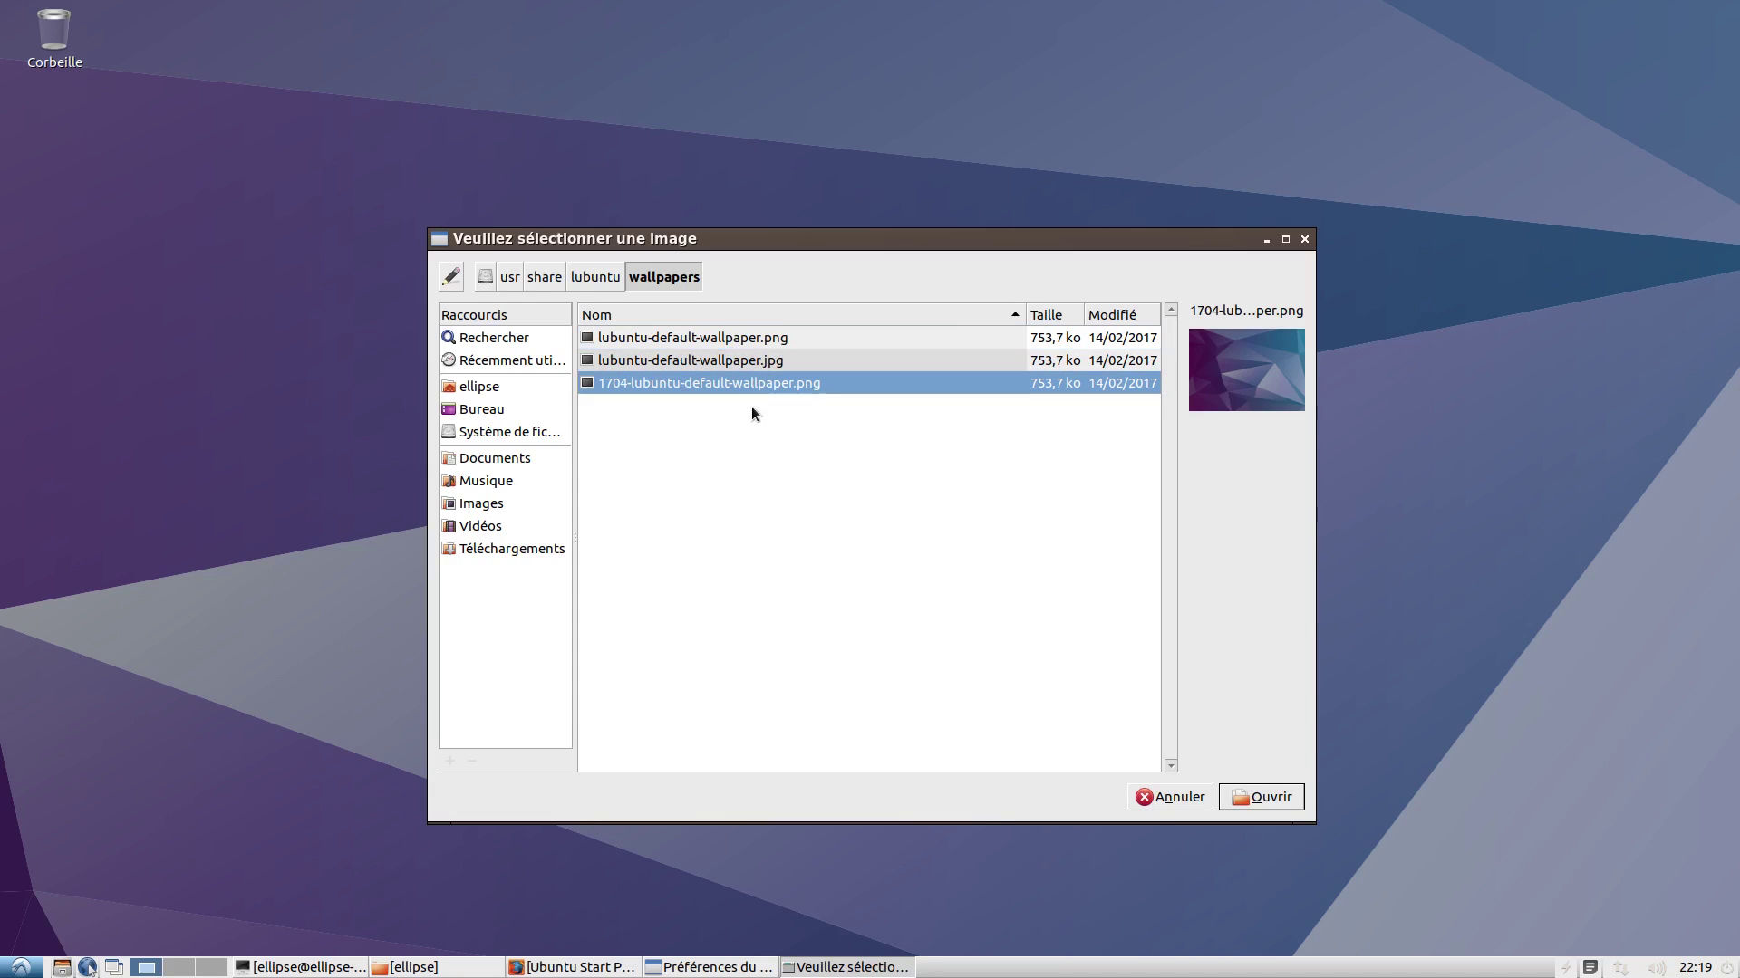
left_click(1171, 797)
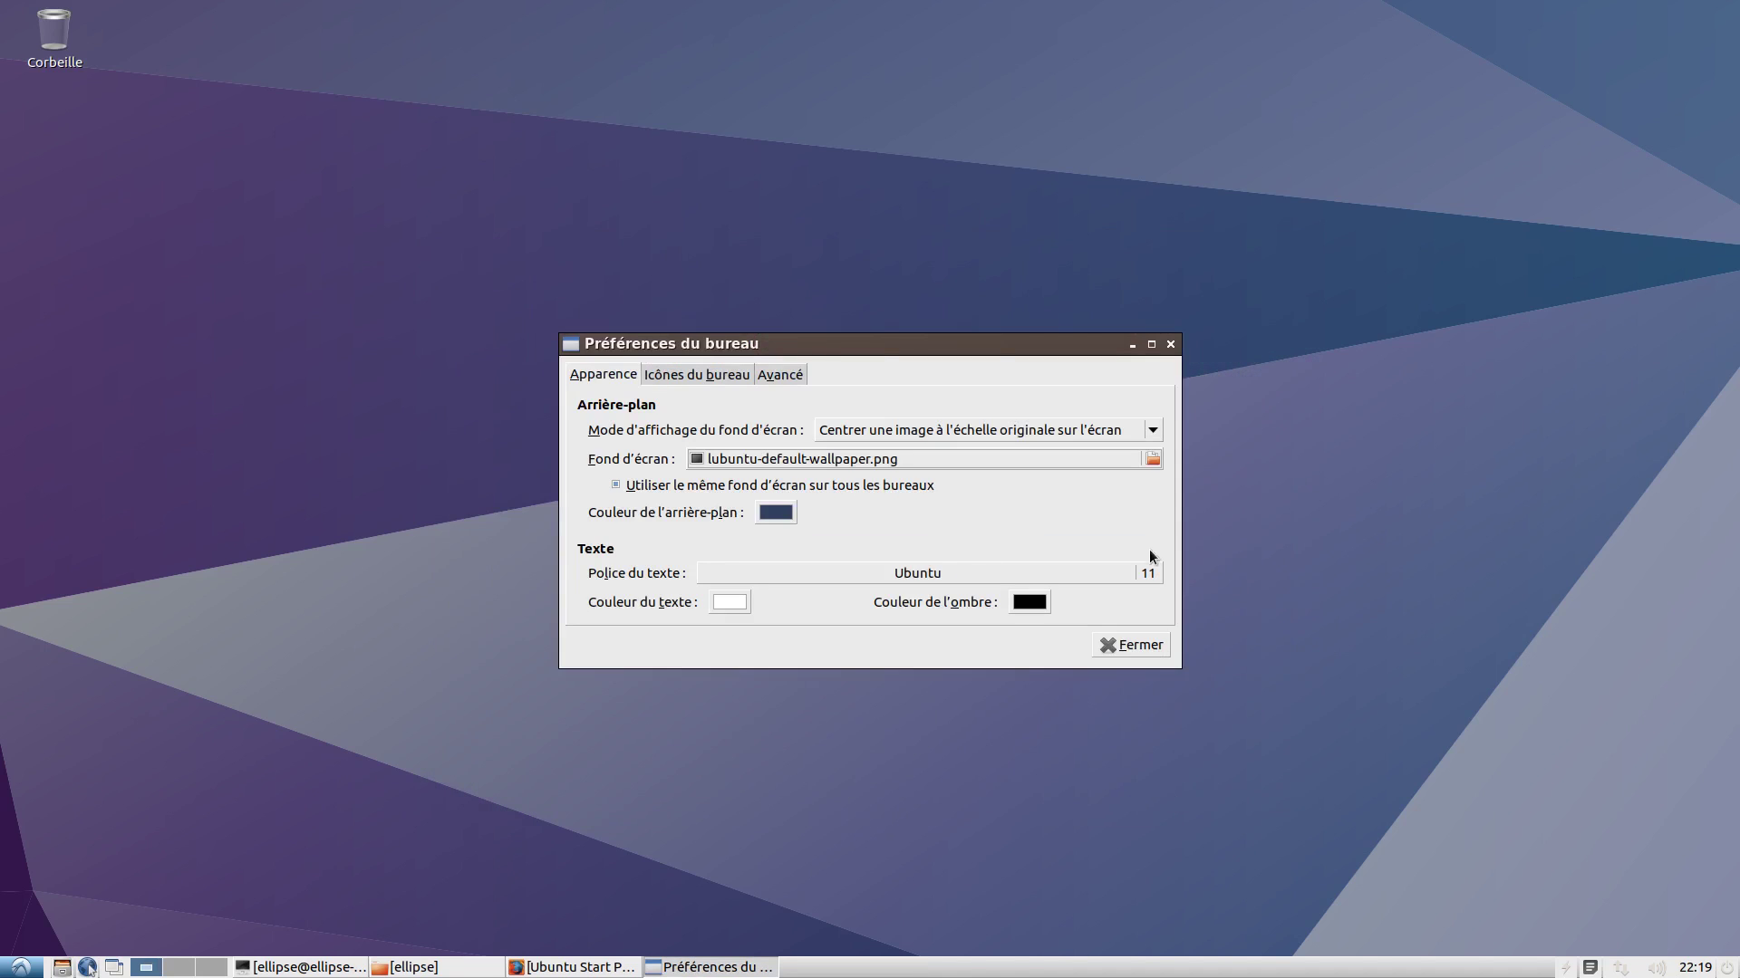
left_click(1170, 344)
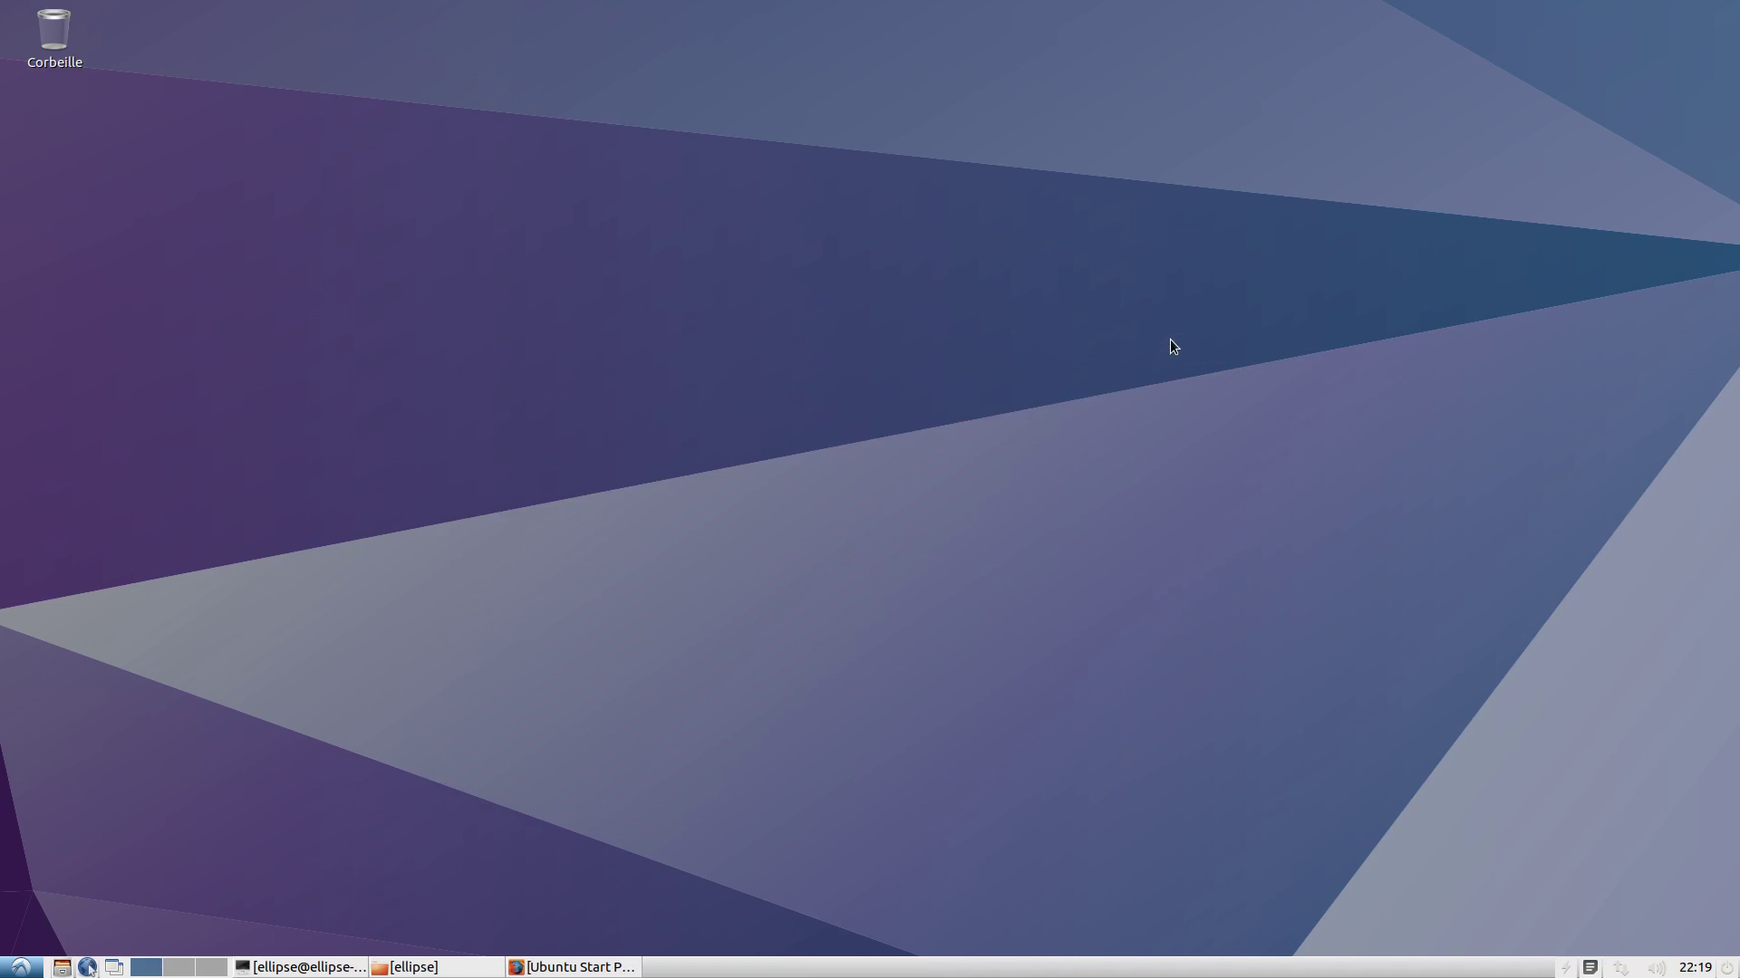